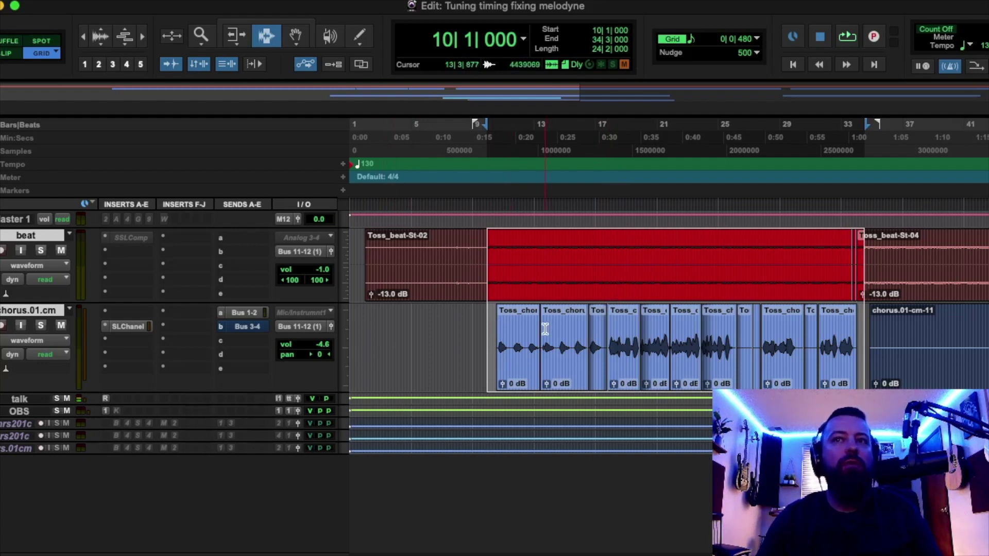
Step: Insert the Melodyne (mono) plug-in in the chorus track's first insert slot, ahead of the SSL channel plug-in
left_click(126, 314)
mouse_move(125, 314)
mouse_move(280, 319)
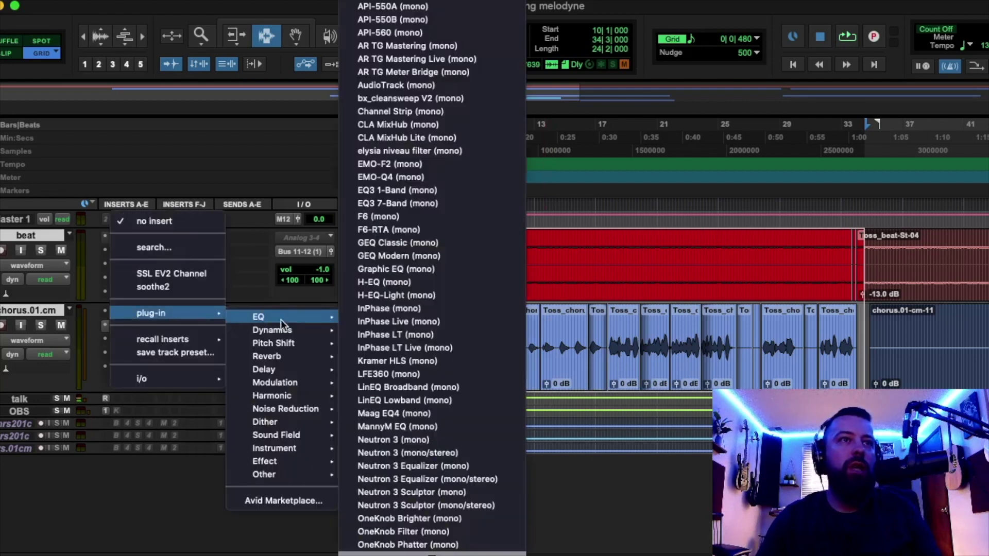
mouse_move(289, 344)
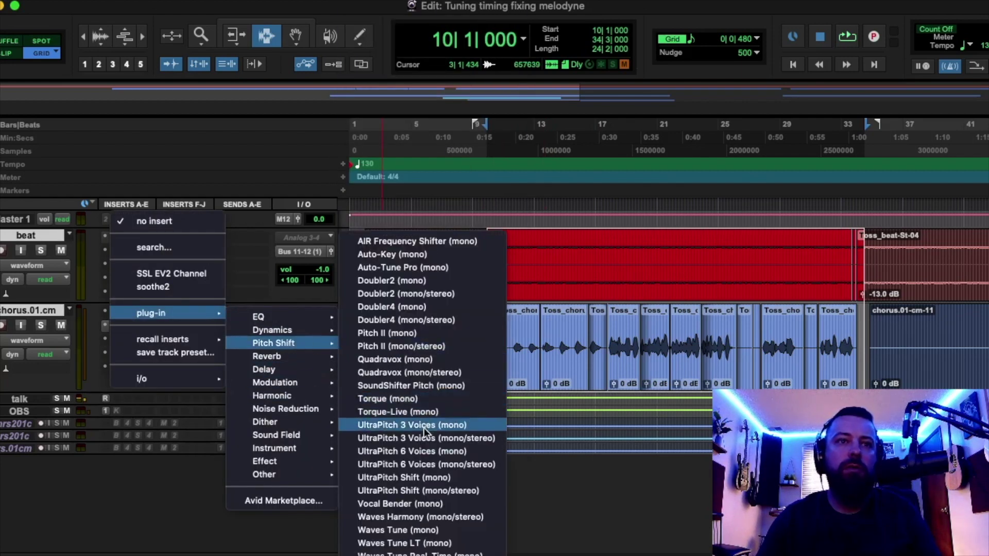
mouse_move(303, 473)
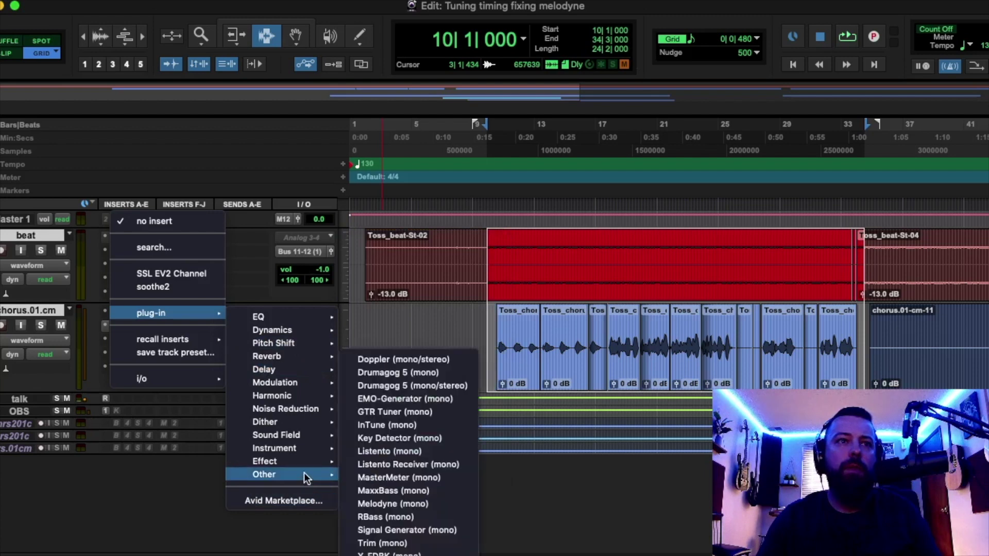
left_click(429, 503)
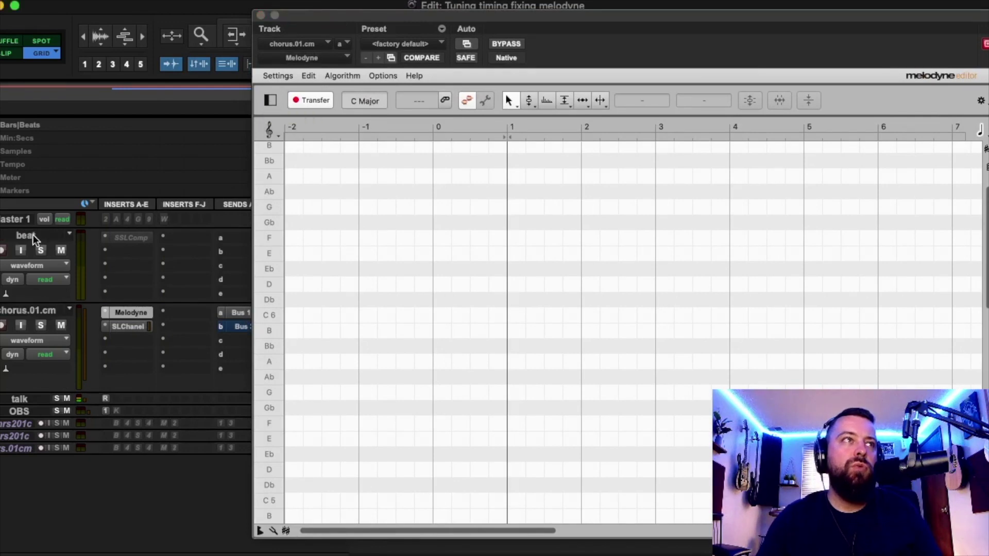
Step: Try to commit the selected chorus track offline, copying its sends and setting the source track to Make Inactive
left_click(27, 310)
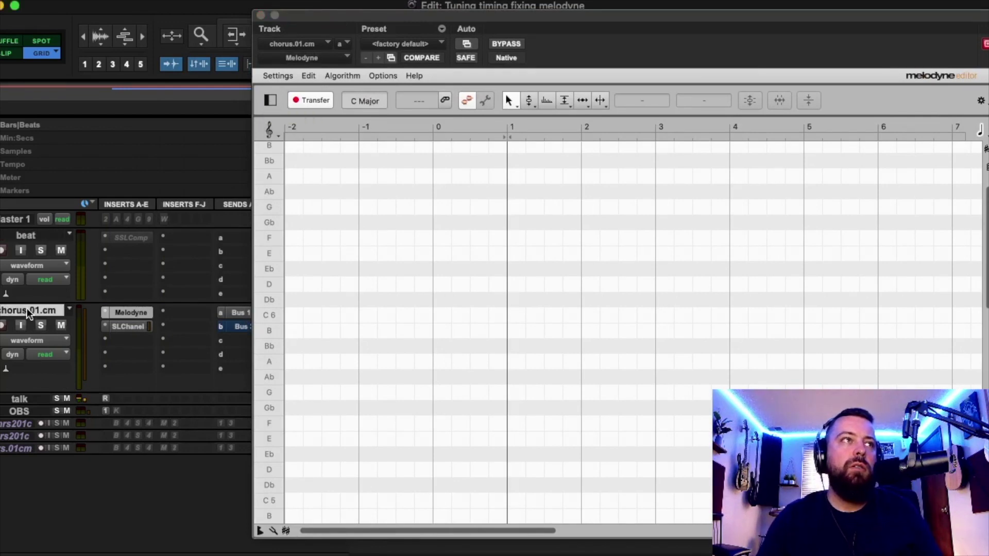
right_click(27, 308)
left_click(79, 404)
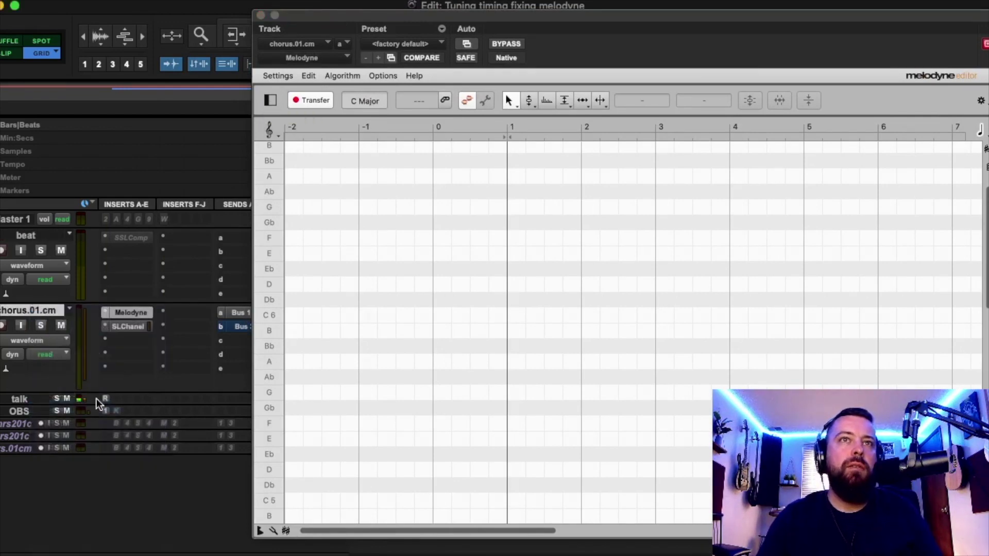
left_click(530, 307)
left_click(536, 335)
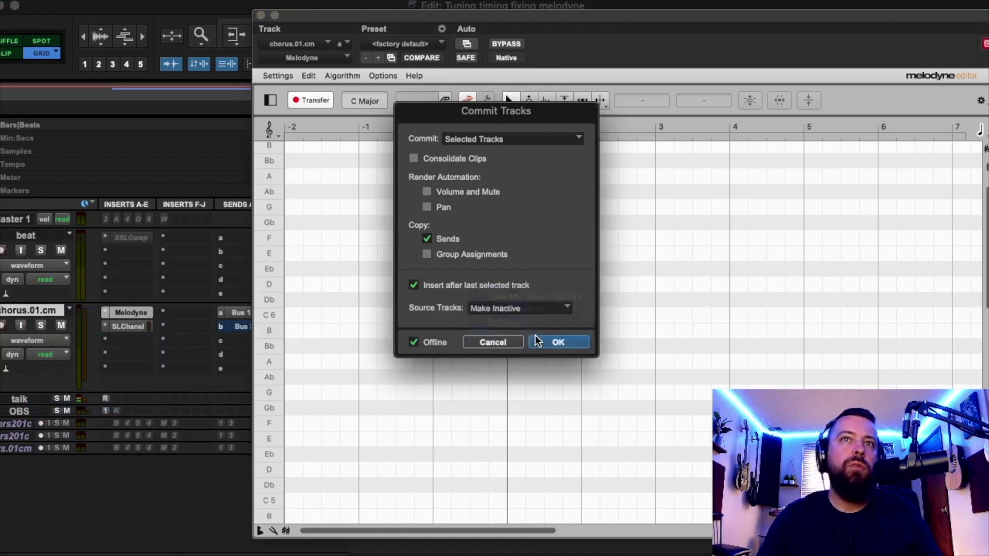
left_click(567, 341)
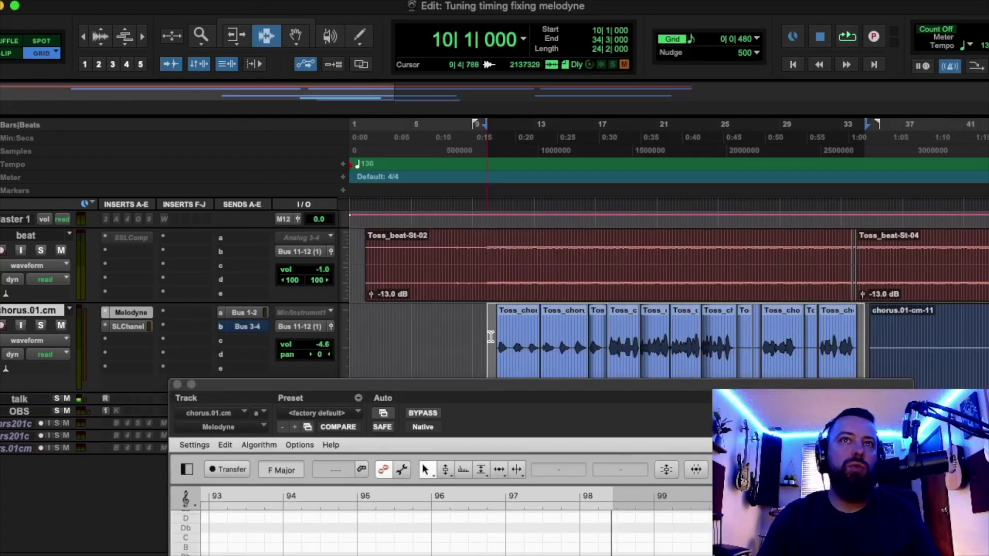
Step: Place the edit cursor near the first chorus clip and reposition the Melodyne window so its whole note editor is in view
left_click(505, 332)
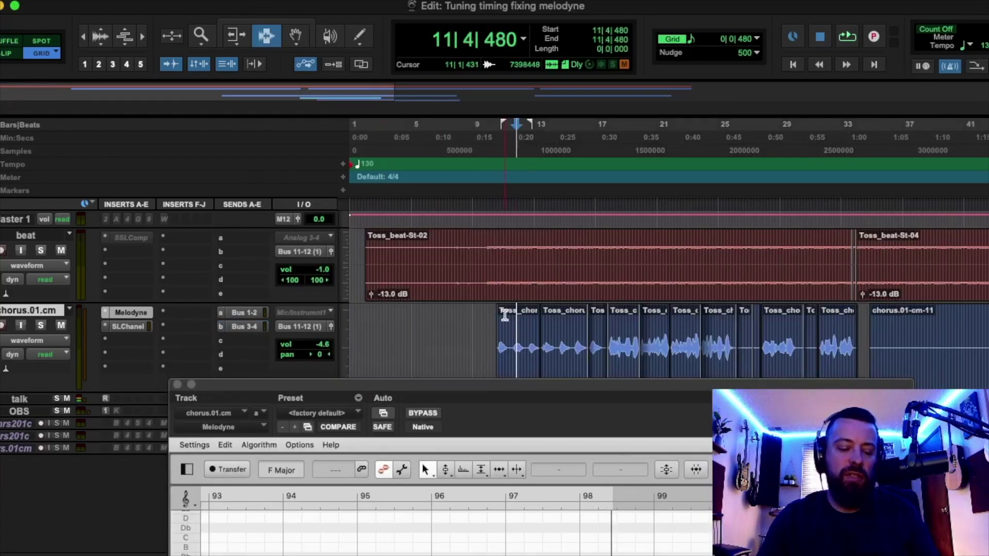
left_click_drag(599, 382, 562, 22)
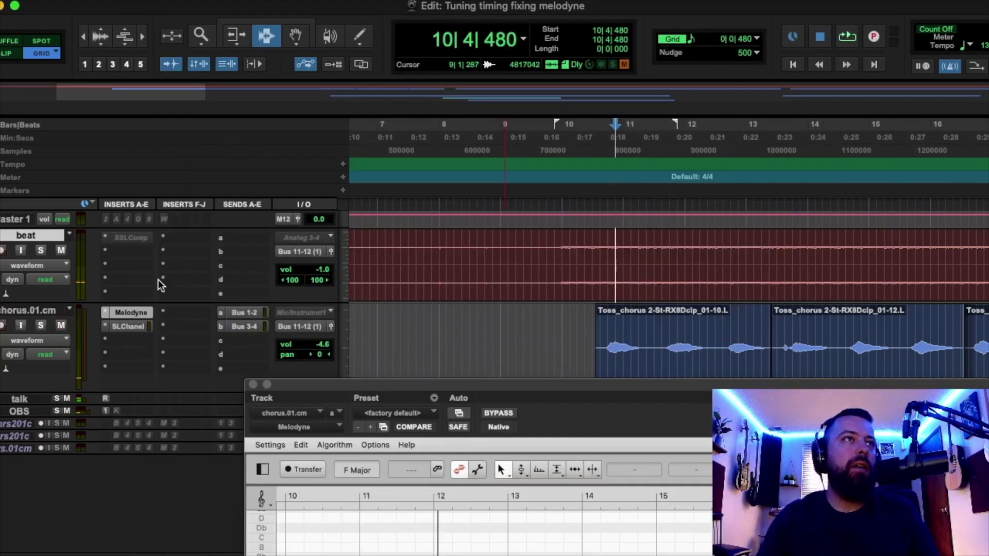
left_click_drag(477, 384, 413, 26)
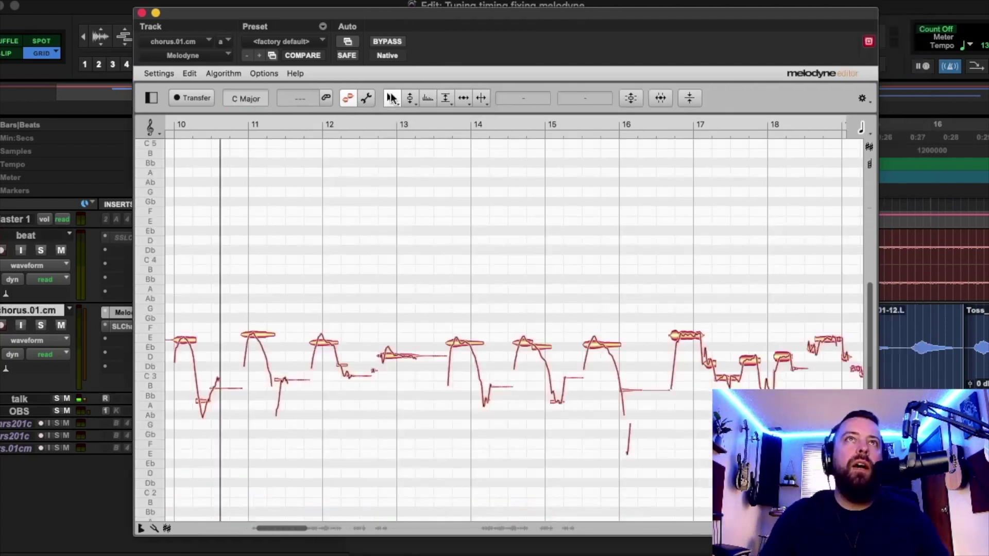
Step: Pan the note editor with the hand tool to bring the start of the chorus around bar 10 into view
left_click(391, 98)
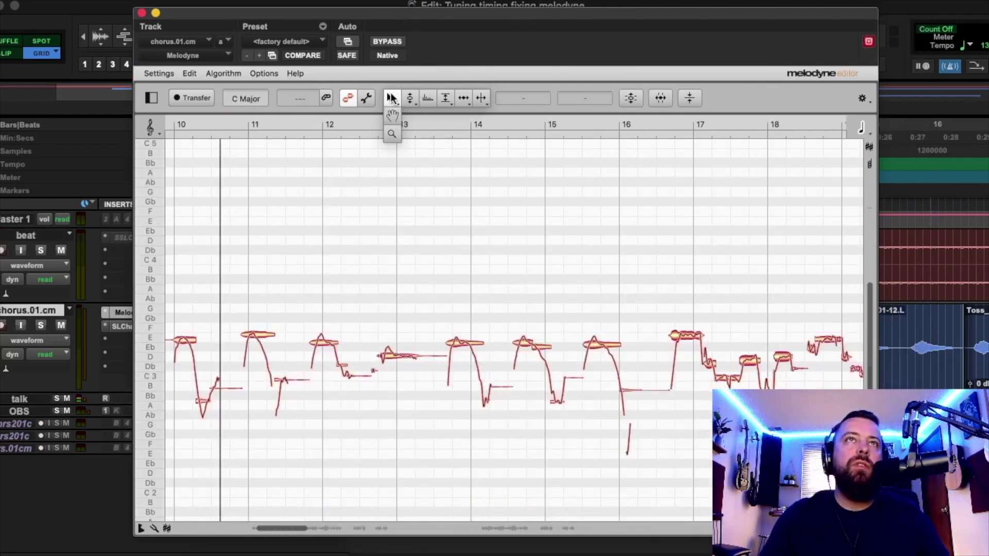
left_click(392, 121)
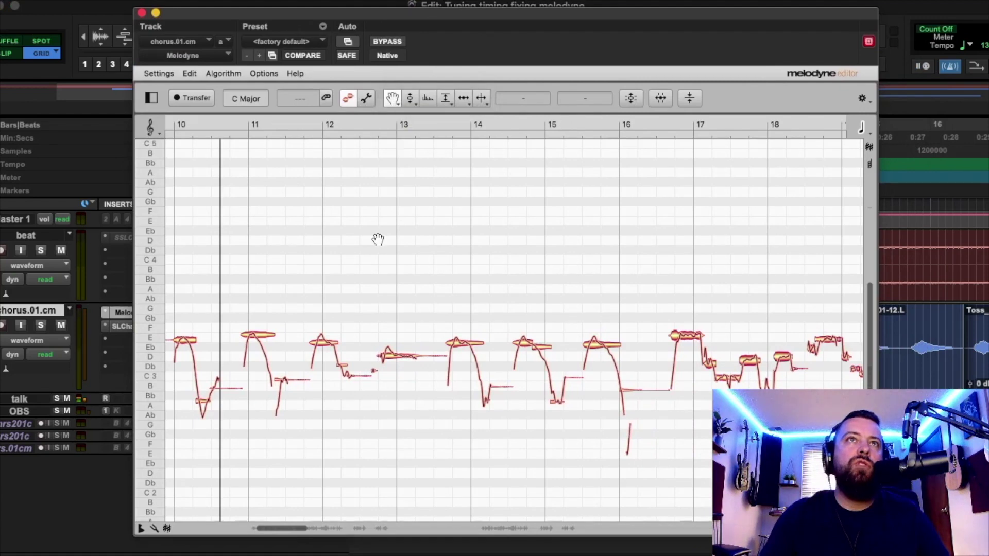
left_click_drag(362, 176, 310, 131)
left_click_drag(331, 276, 310, 159)
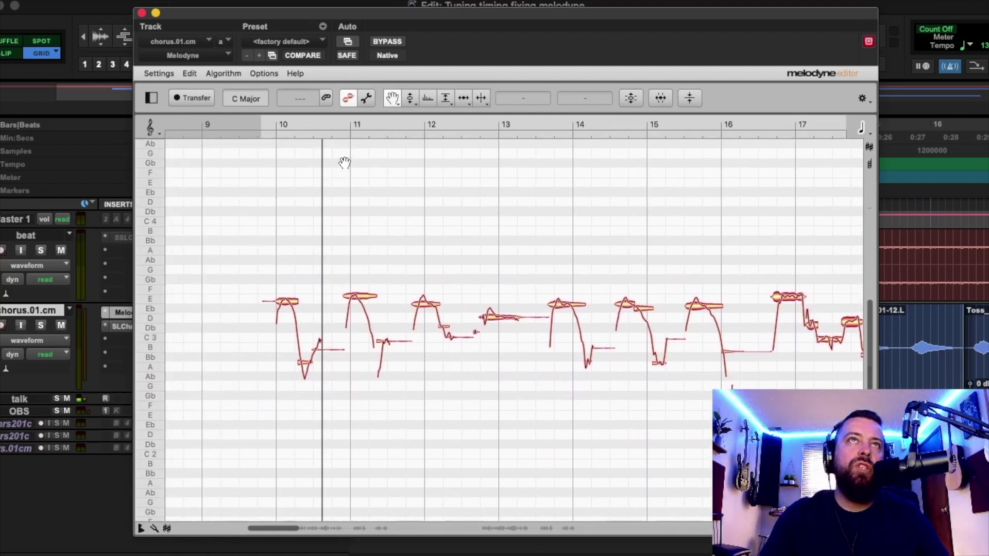
Step: Enlarge the notes between bars 10 and 13 with the Zoom Tool, then return to the arrow tool
left_click(392, 98)
left_click(392, 135)
left_click_drag(357, 205, 470, 350)
scroll(479, 334, "up", 10)
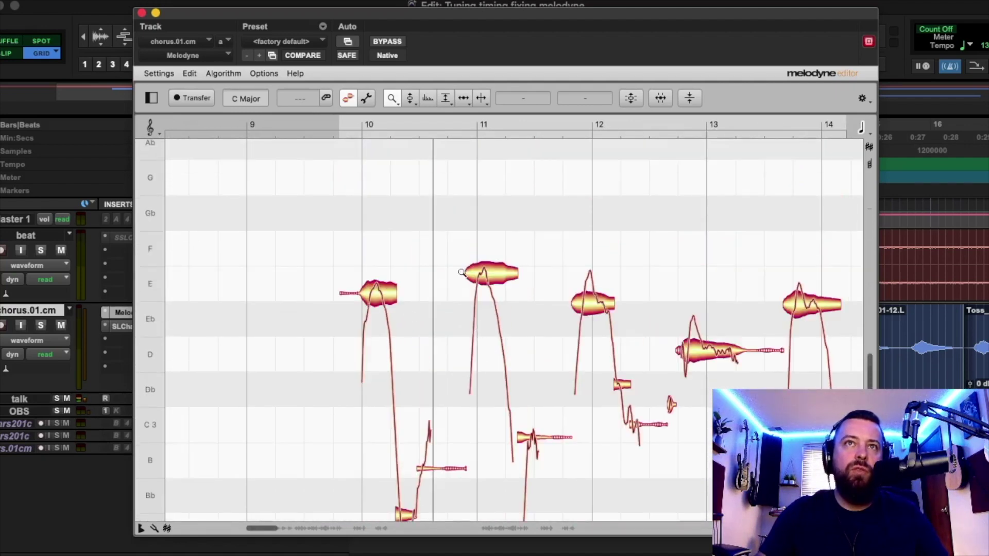
mouse_move(621, 305)
left_mouse_down()
mouse_move(608, 304)
mouse_move(629, 289)
left_mouse_up()
left_click(391, 98)
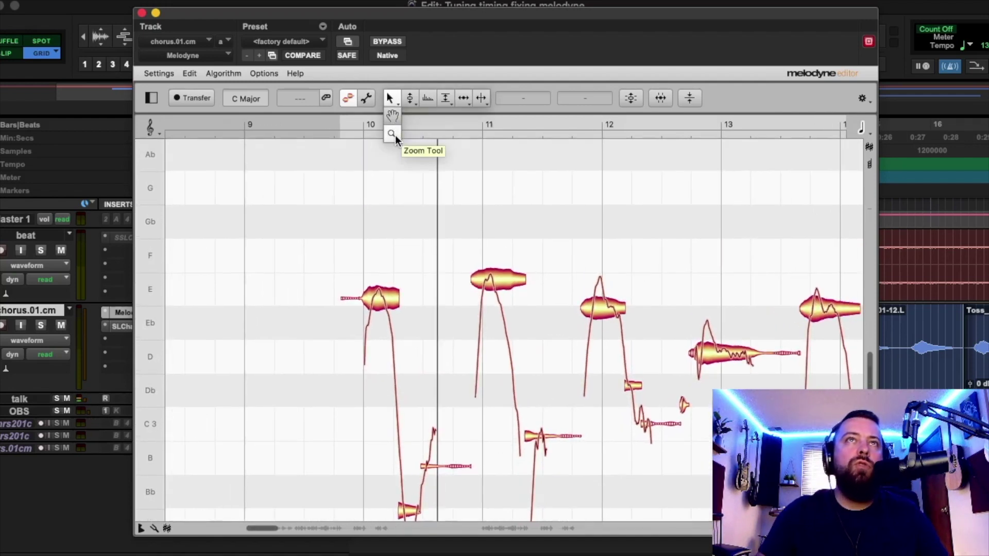
Step: Lower the note at bar 11 with the Pitch Tool to E 3, -4 ct
mouse_move(411, 99)
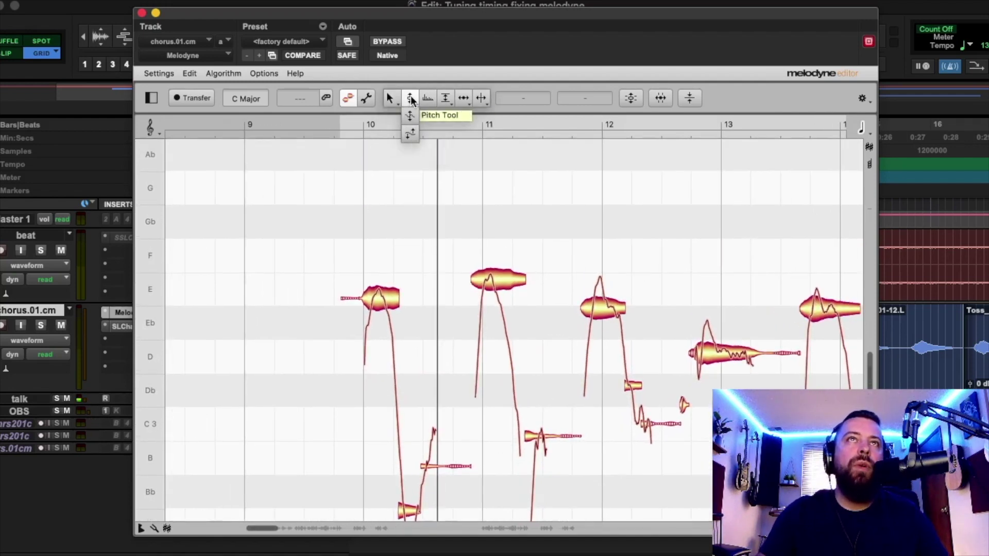
left_click(410, 99)
left_click_drag(514, 290, 515, 302)
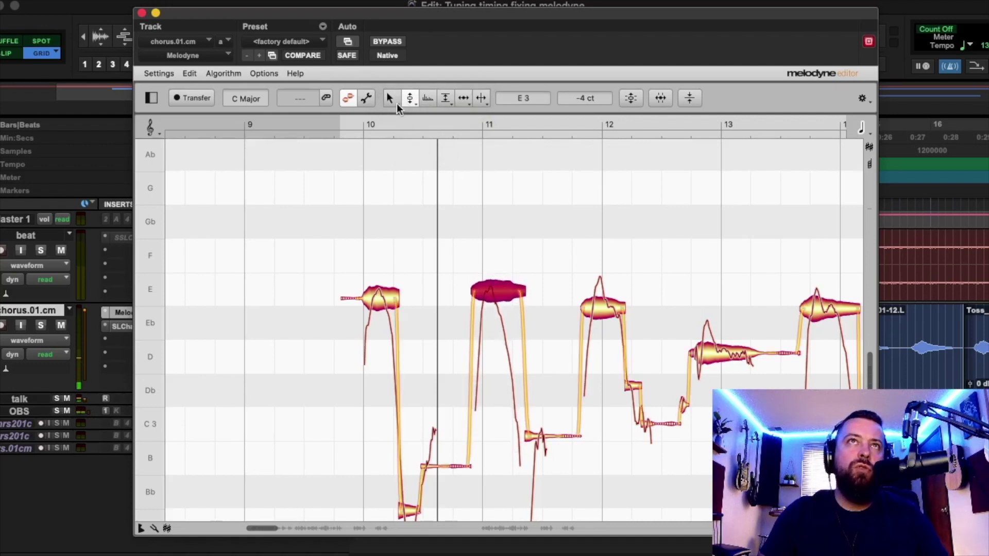
Step: Reduce the pitch modulation of the note at bar 11 to 81%
mouse_move(410, 103)
left_click(410, 129)
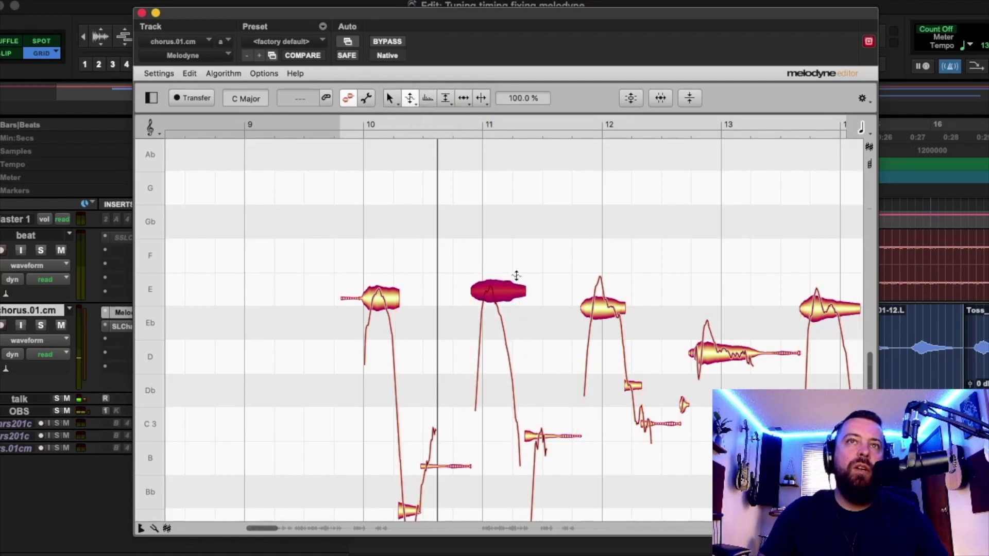
left_click_drag(492, 286, 514, 289)
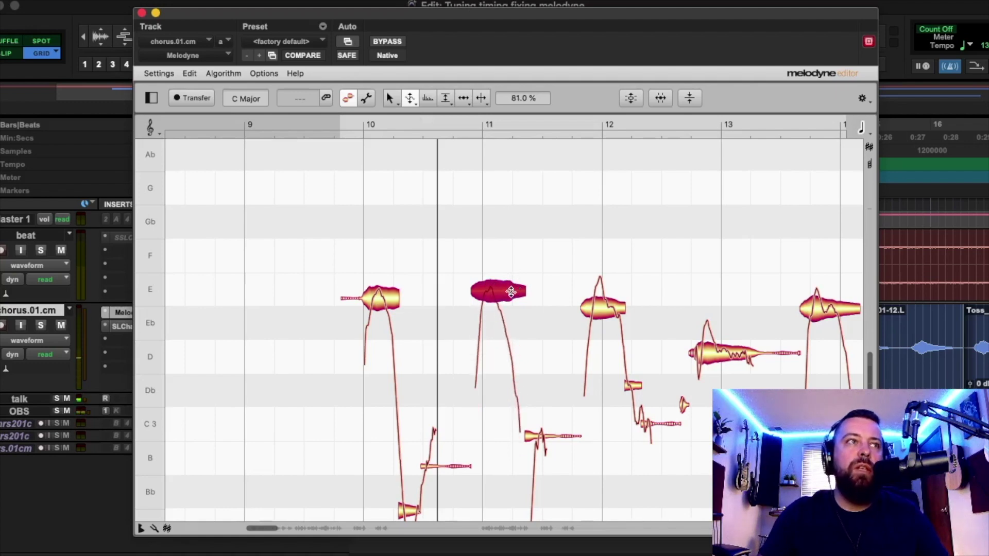
Step: Raise the pitch drift of the long E note just before bar 17 to 113%
mouse_move(409, 98)
left_click(411, 142)
scroll(610, 348, "right", 5)
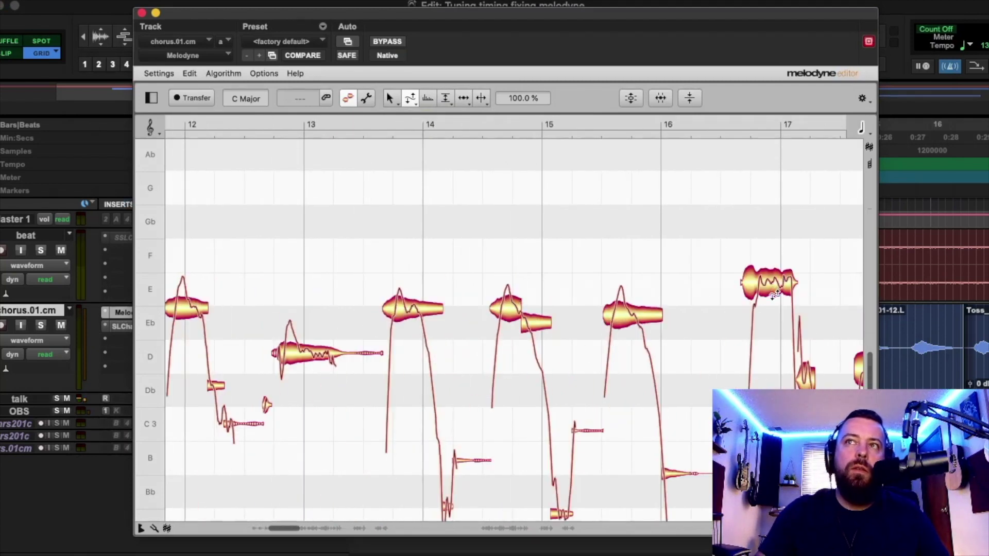
mouse_move(774, 289)
left_mouse_down()
mouse_move(764, 336)
mouse_move(770, 279)
left_mouse_up()
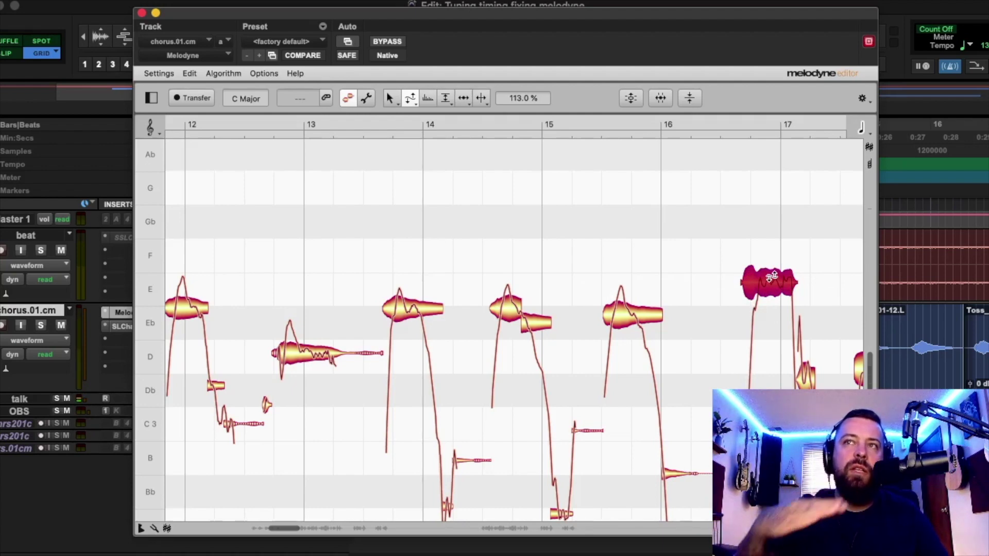
scroll(762, 309, "right", 5)
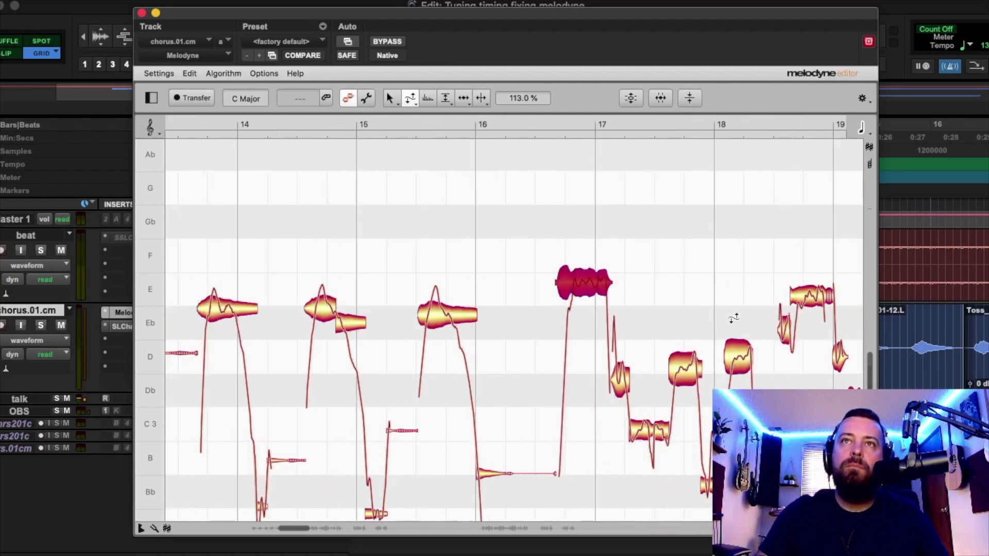
scroll(721, 306, "right", 2)
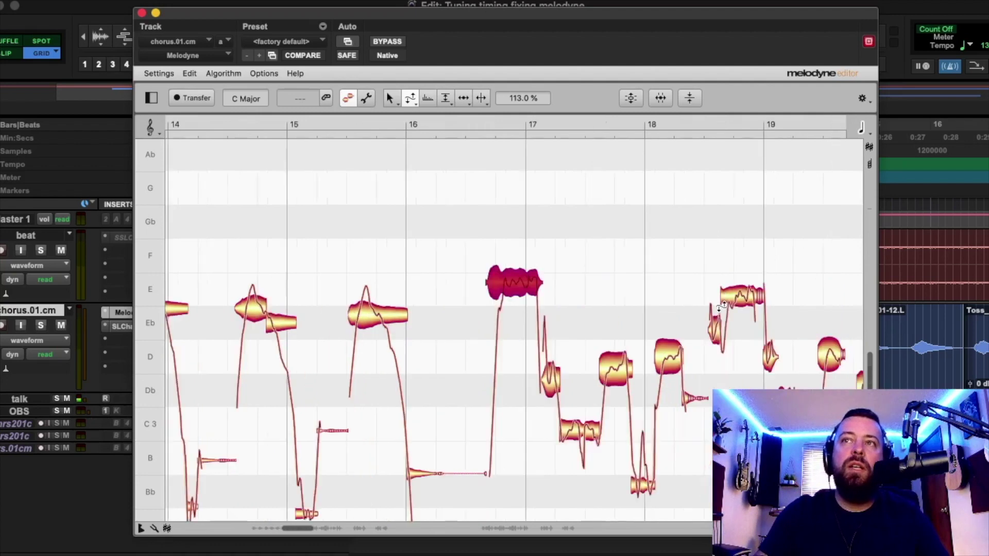
Step: Shift the formants of the long E note just before bar 17 down to -366 ct with the Formant Tool and audition it
left_click(426, 100)
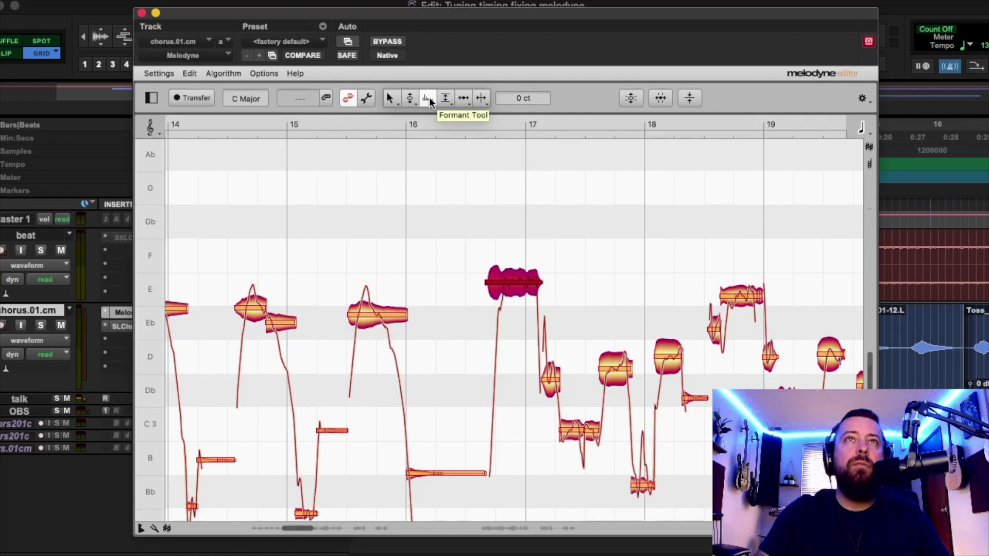
left_click(581, 280)
left_click(401, 98)
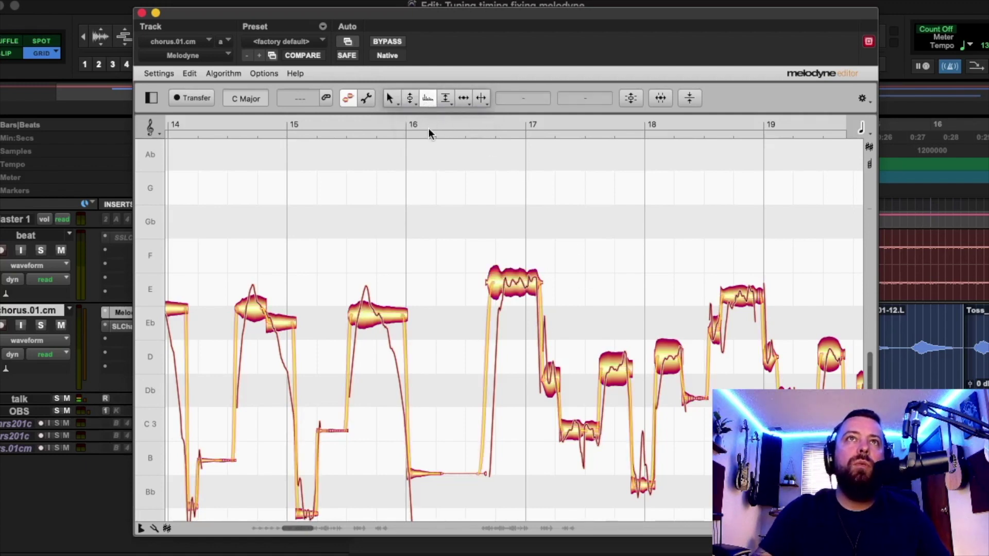
left_click(428, 98)
left_click(515, 285)
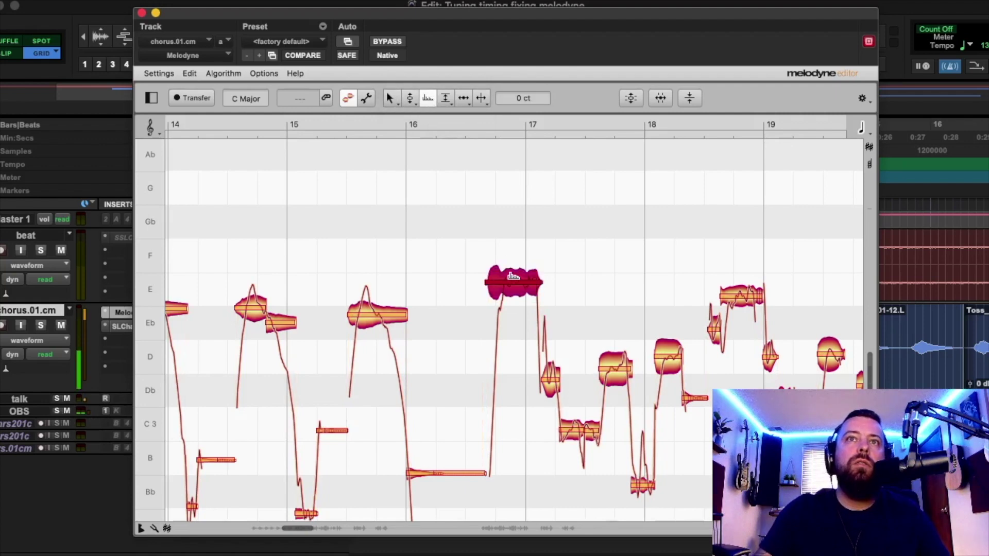
left_click_drag(515, 285, 517, 398)
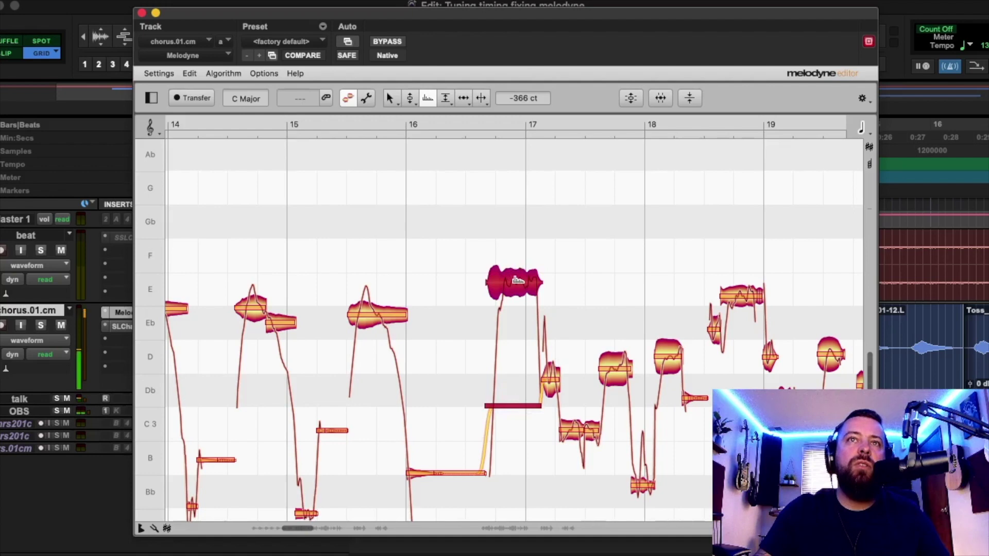
double_click(465, 206)
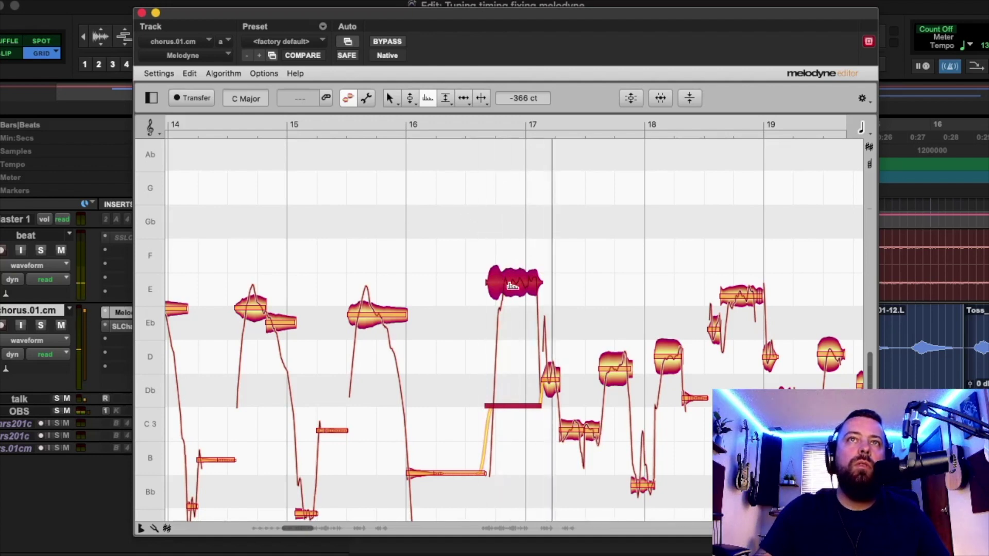
Step: Undo the formant shift on the long note before bar 17
left_click(190, 76)
left_click(202, 84)
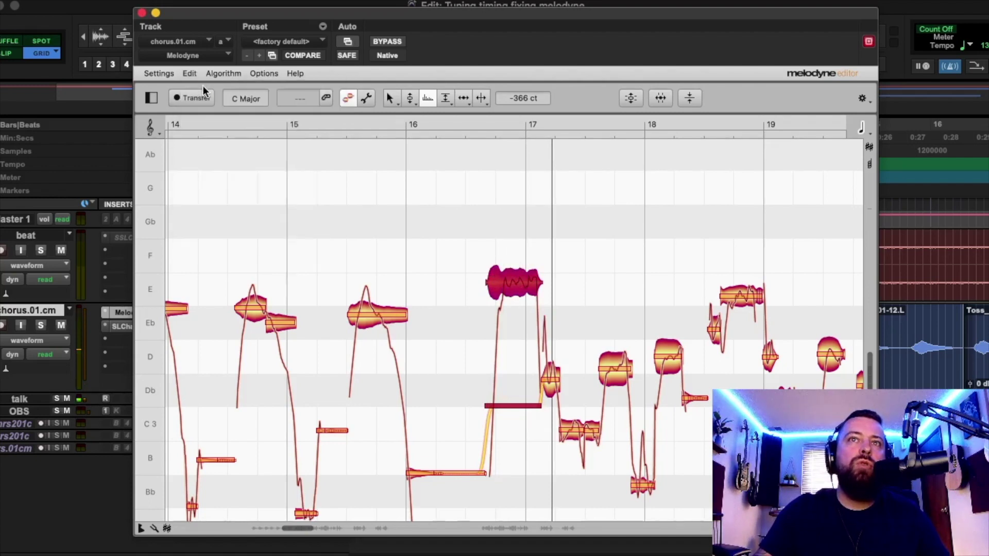
left_click(188, 77)
left_click(202, 84)
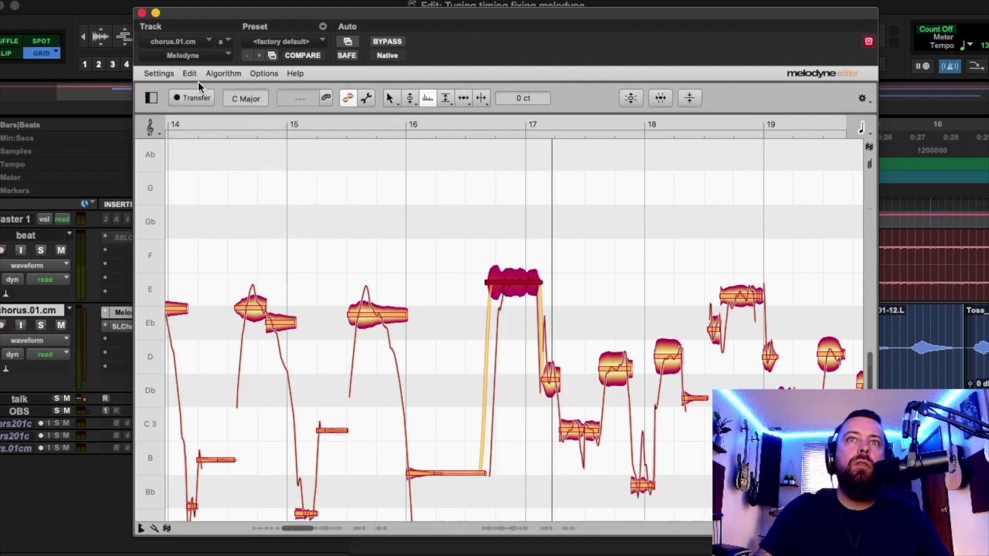
Step: Close the Melodyne window, stop the session playback and reopen Melodyne from the chorus track's insert
left_click(141, 12)
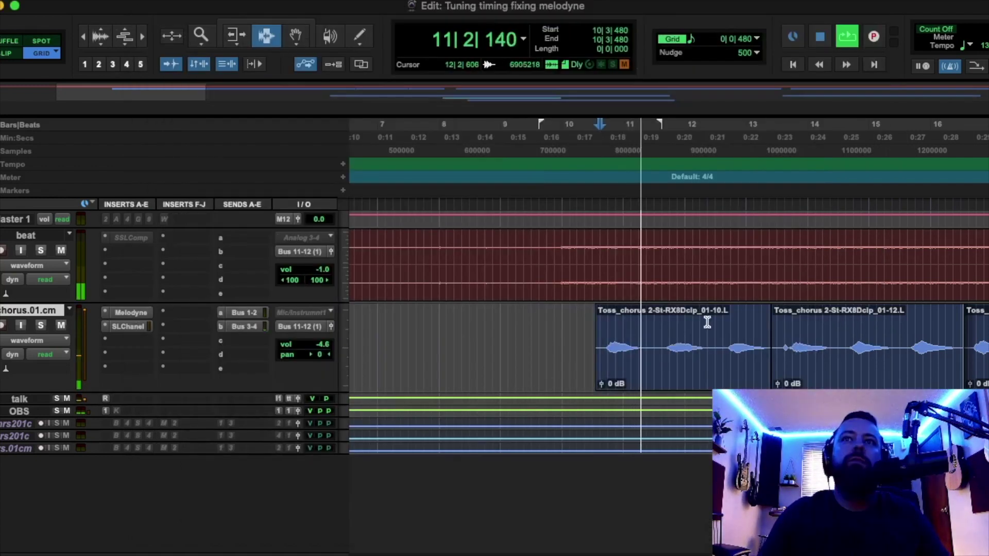
key("space")
key("space")
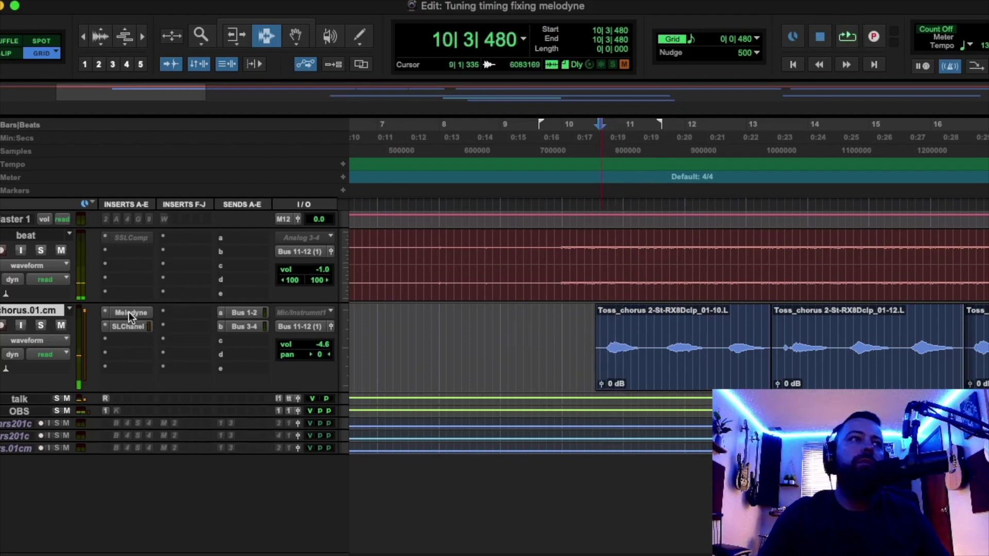
left_click(129, 312)
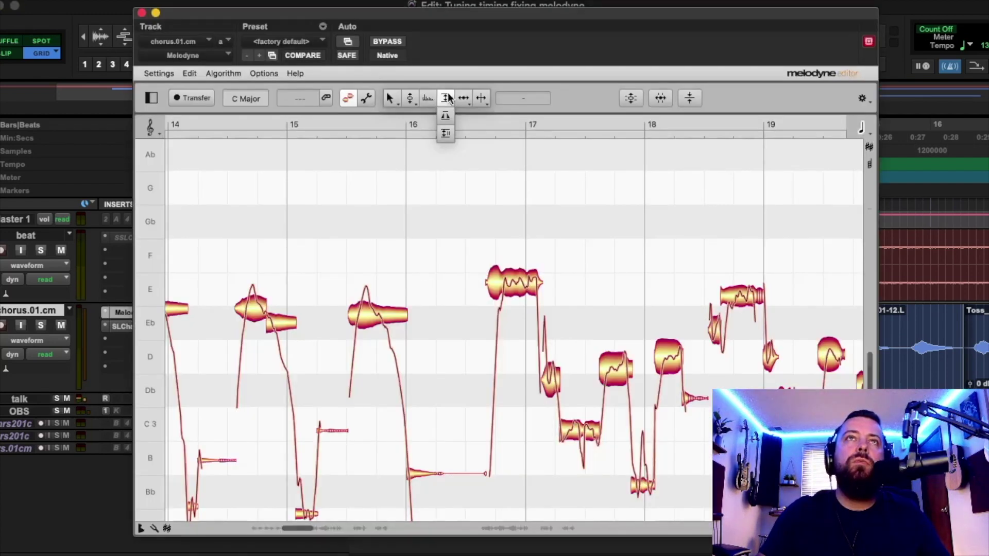
Step: Lower the amplitude of the D note just before bar 18 to -2.52 dB with the Amplitude Tool
left_click(448, 98)
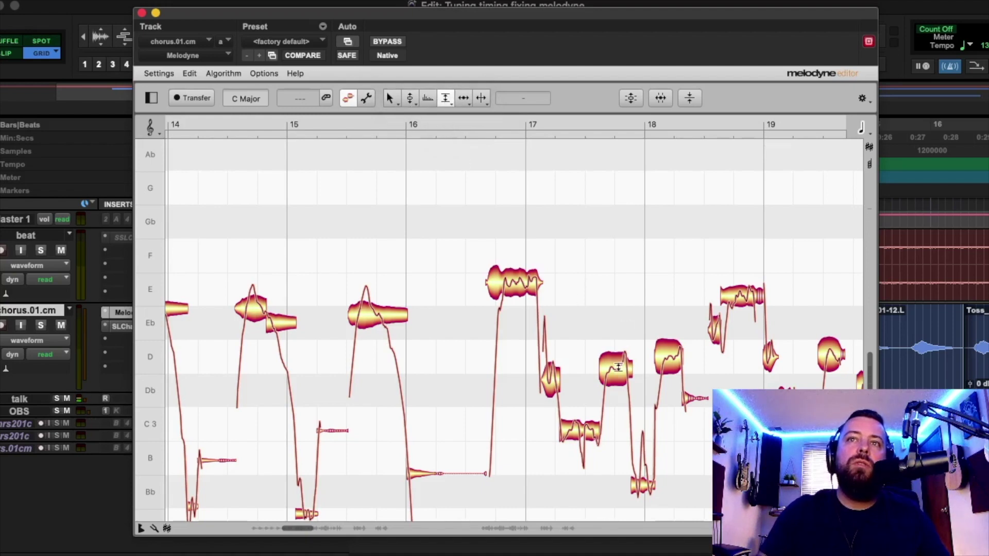
left_click(616, 363)
left_click_drag(616, 363, 628, 385)
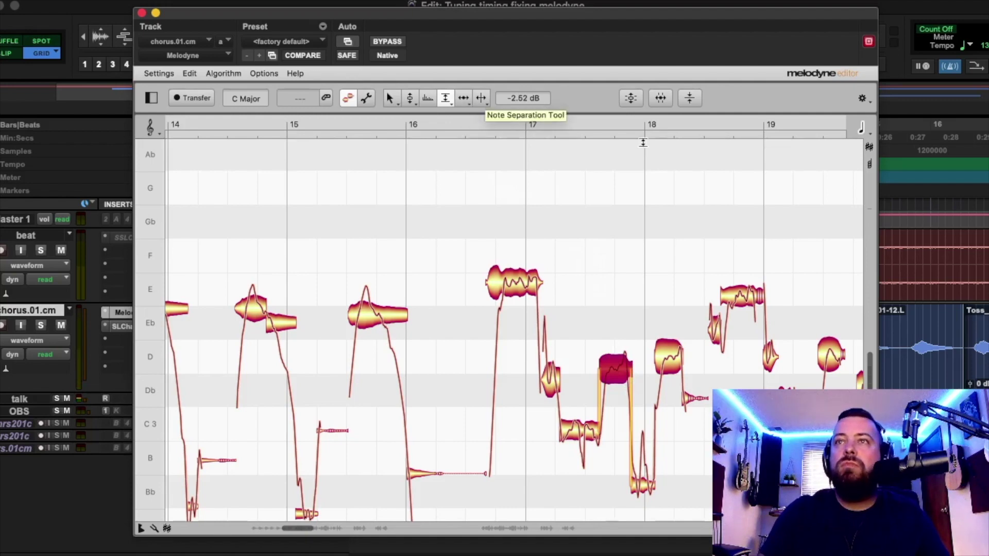
Step: Set the sibilant balance of the thin Db note between bars 18 and 19 to -35%
left_click(466, 100)
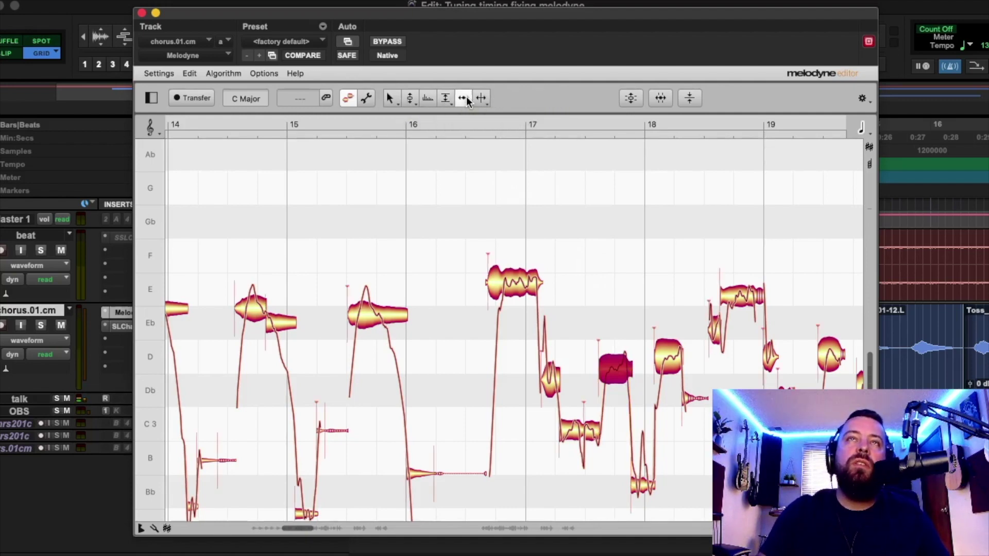
left_click(463, 100)
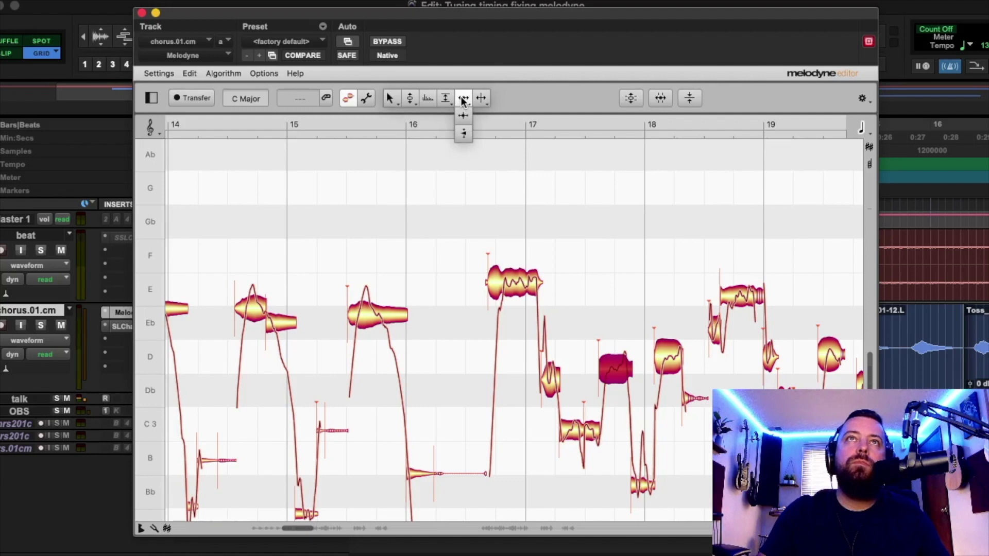
left_click(444, 101)
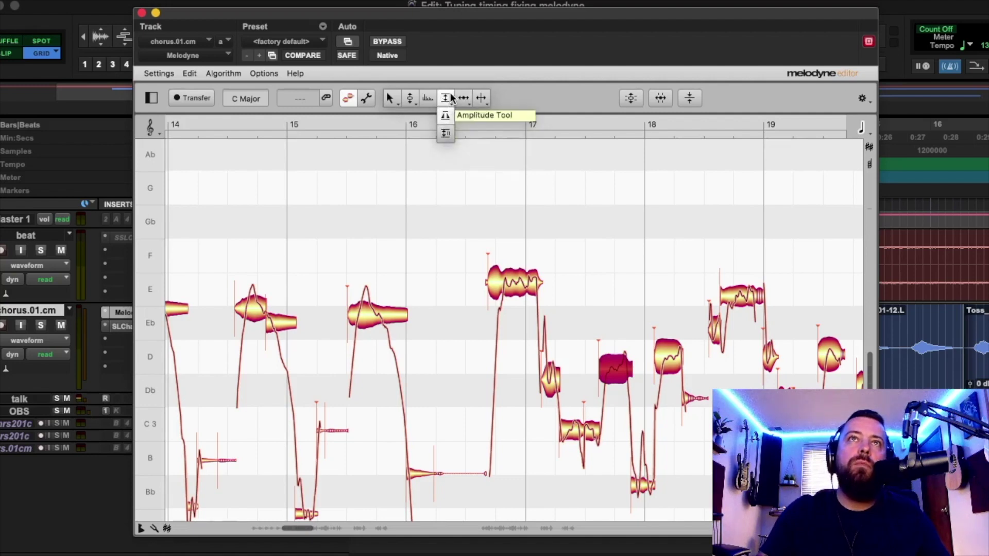
left_click(447, 135)
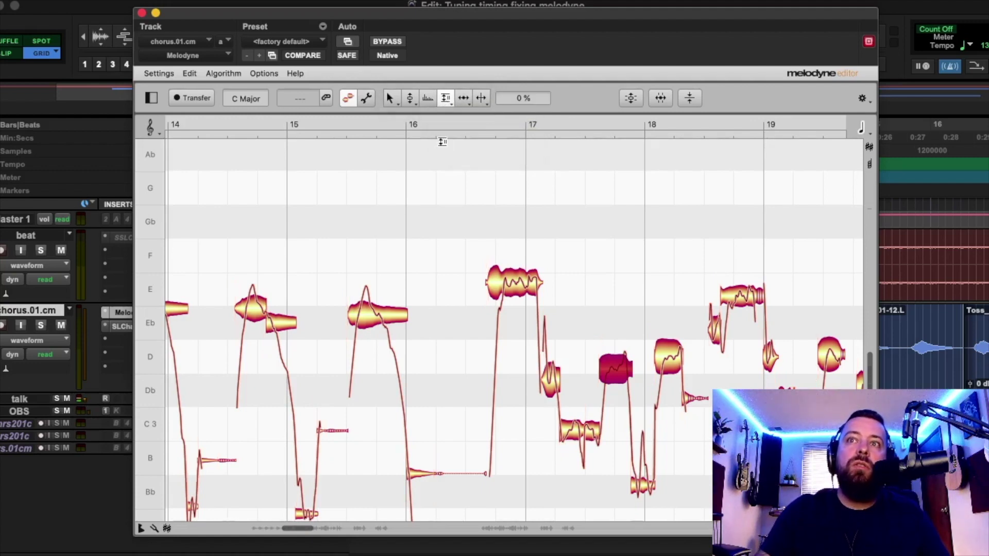
mouse_move(703, 399)
left_mouse_down()
mouse_move(707, 433)
mouse_move(702, 408)
left_mouse_up()
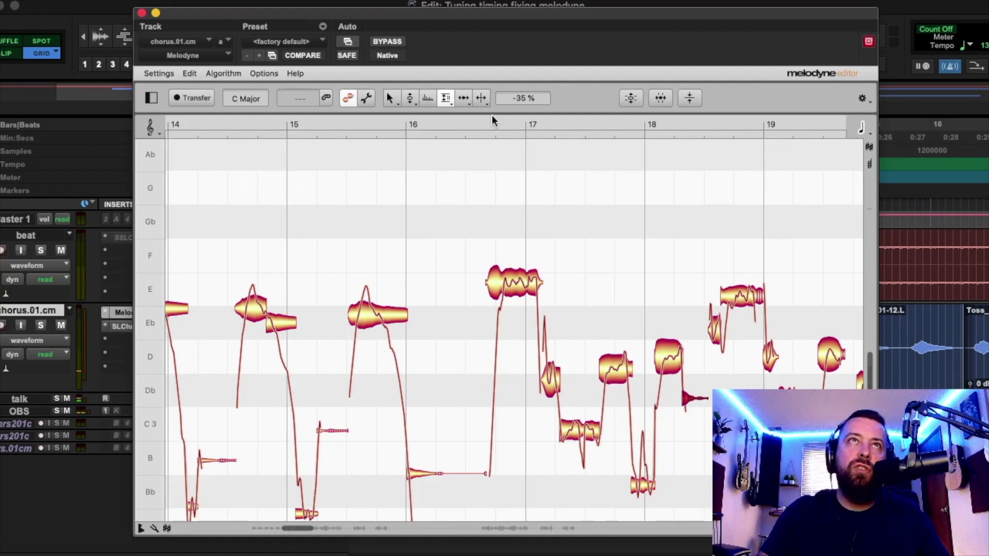
Step: Set the attack speed of the long E note just before bar 17 to 59% with the Attack Speed Tool and audition it
left_click(463, 99)
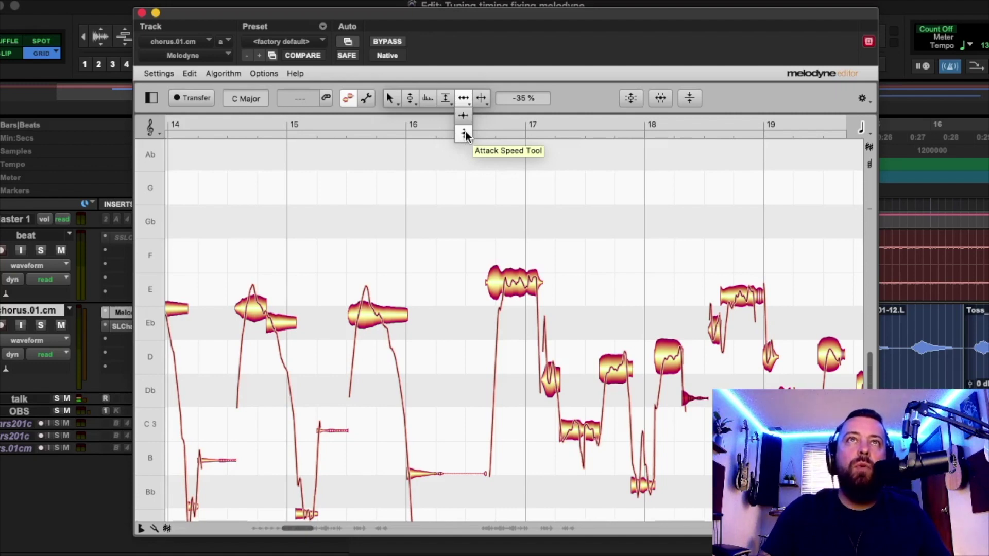
left_click(465, 133)
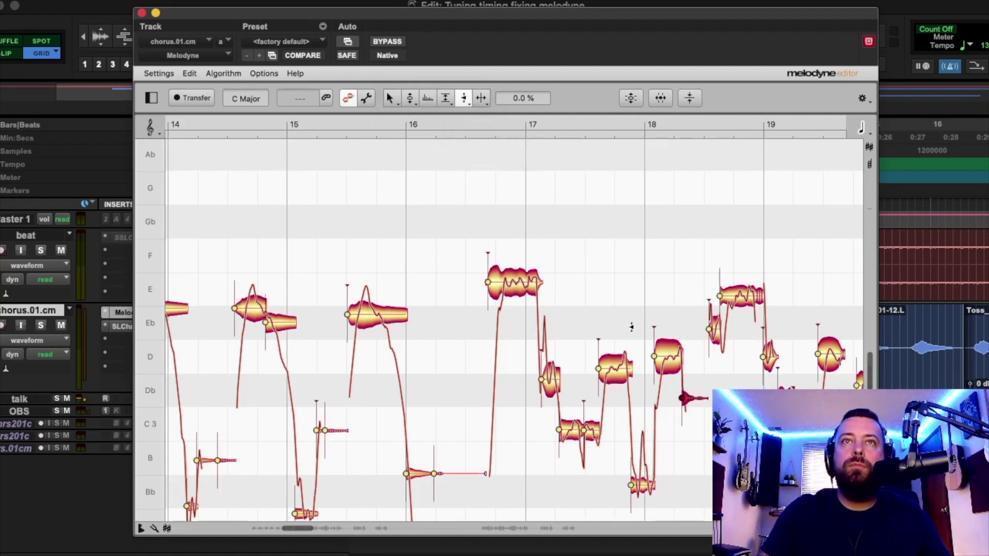
left_click_drag(488, 282, 507, 284)
left_click(466, 236)
left_click(487, 282)
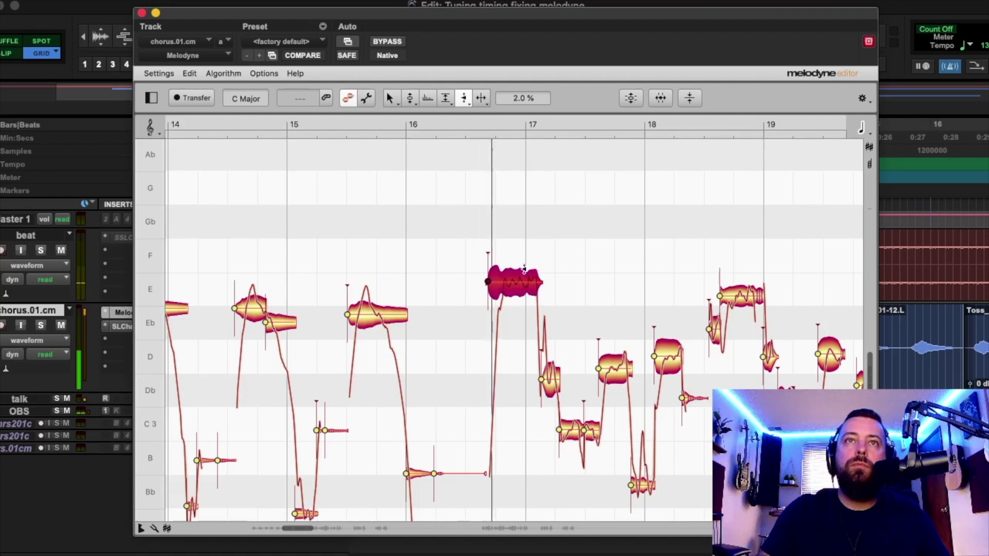
left_click_drag(487, 282, 513, 245)
key("space")
left_click_drag(497, 303, 512, 262)
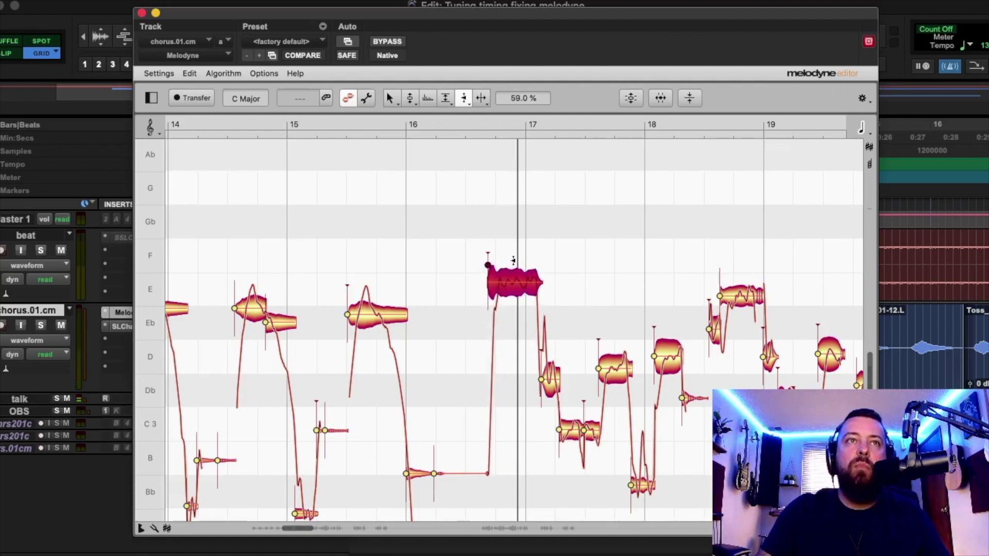
left_click(470, 257)
key("space")
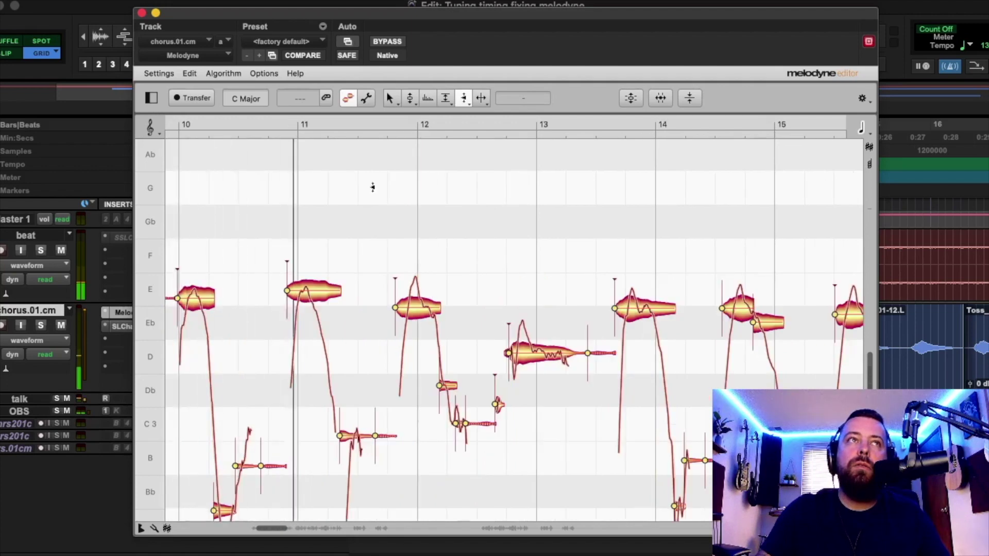
left_click(189, 73)
key("Escape")
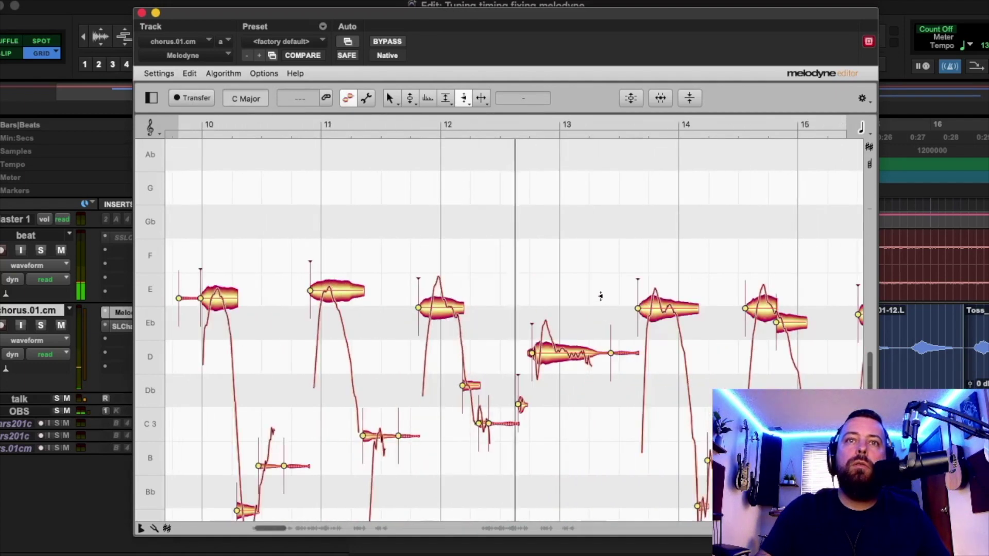
Step: Split the Eb note just before bar 12 with the Note Separation Tool and raise its first part to E
left_click(480, 98)
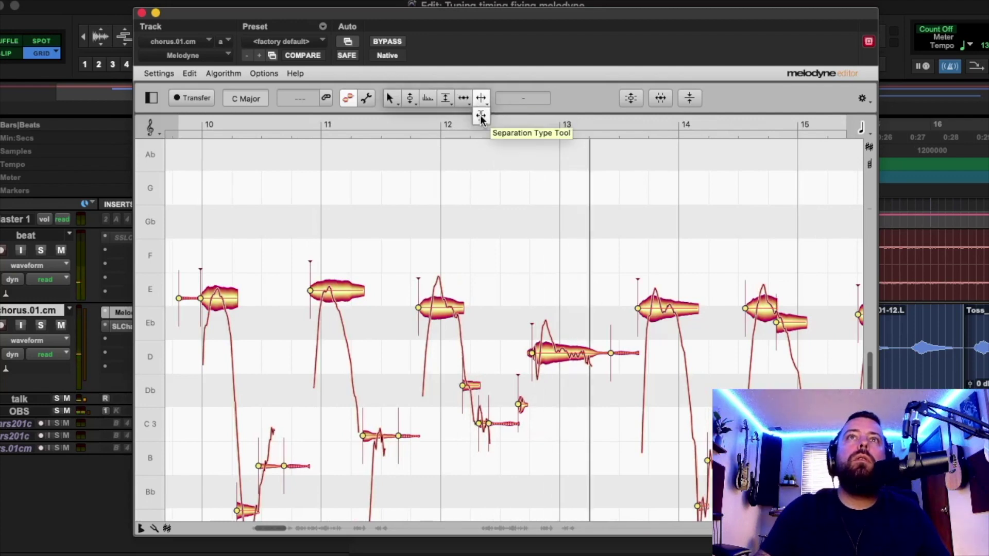
left_click(483, 101)
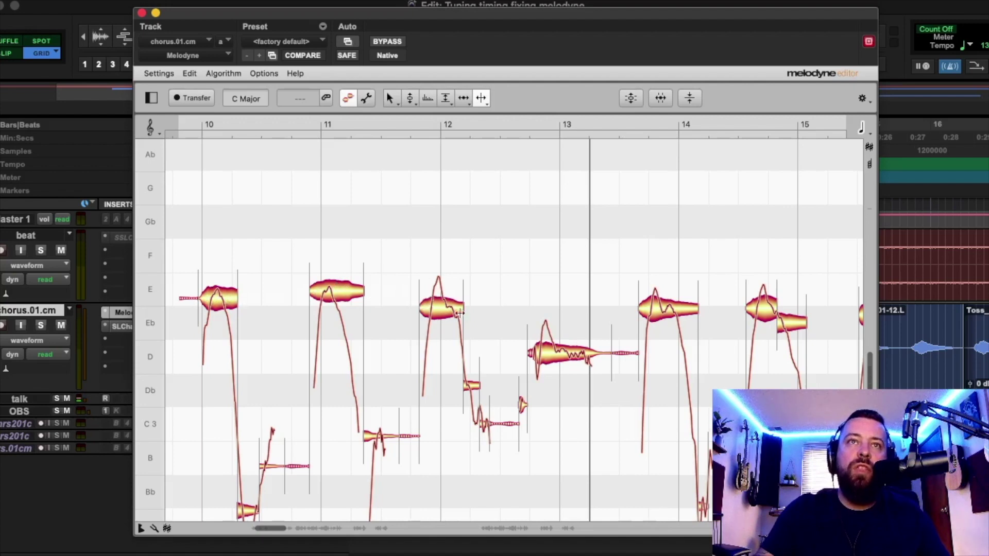
double_click(445, 304)
key("Up")
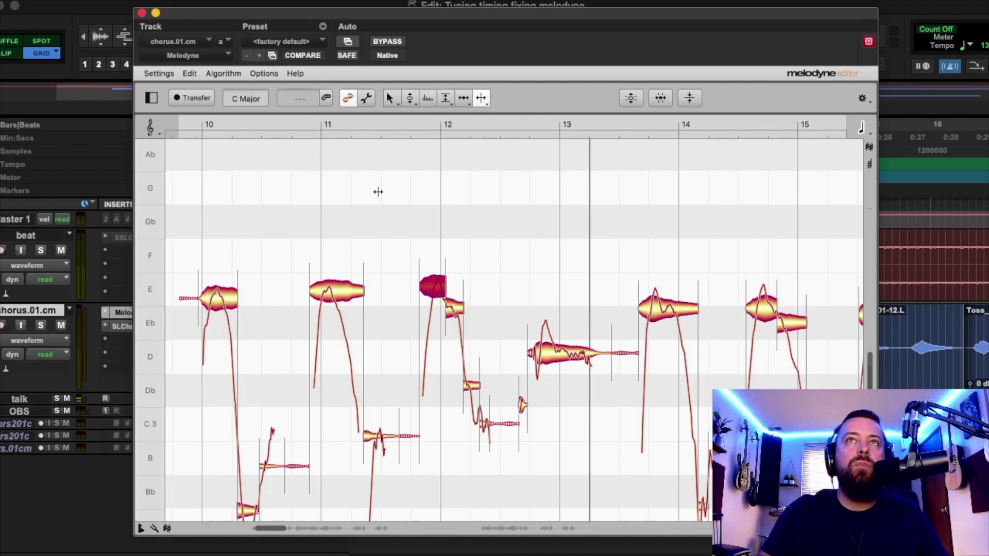
Step: Move the playback start to the beginning of the first chorus clip in the Edit window and play from there with Melodyne reopened
left_click(142, 12)
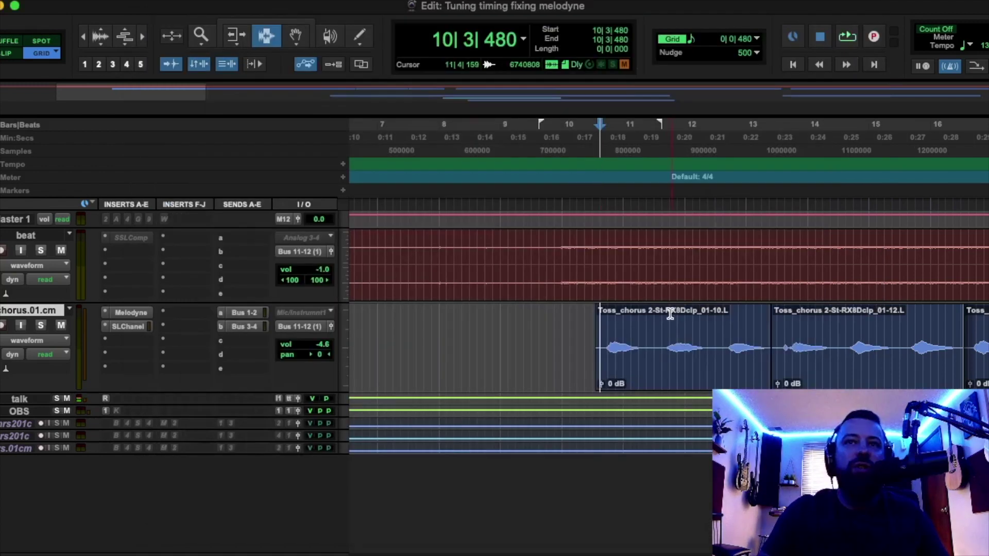
scroll(603, 327, "right", 3)
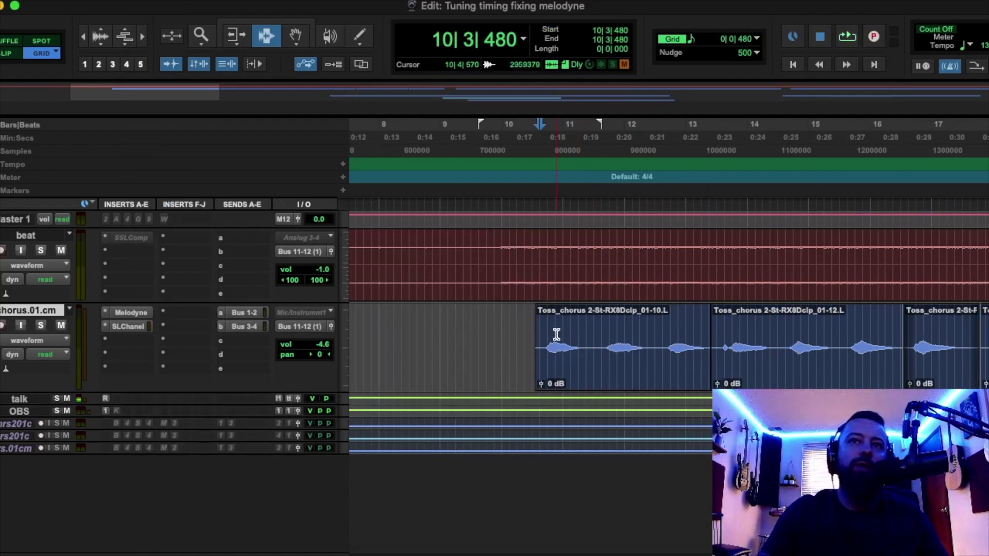
double_click(539, 328)
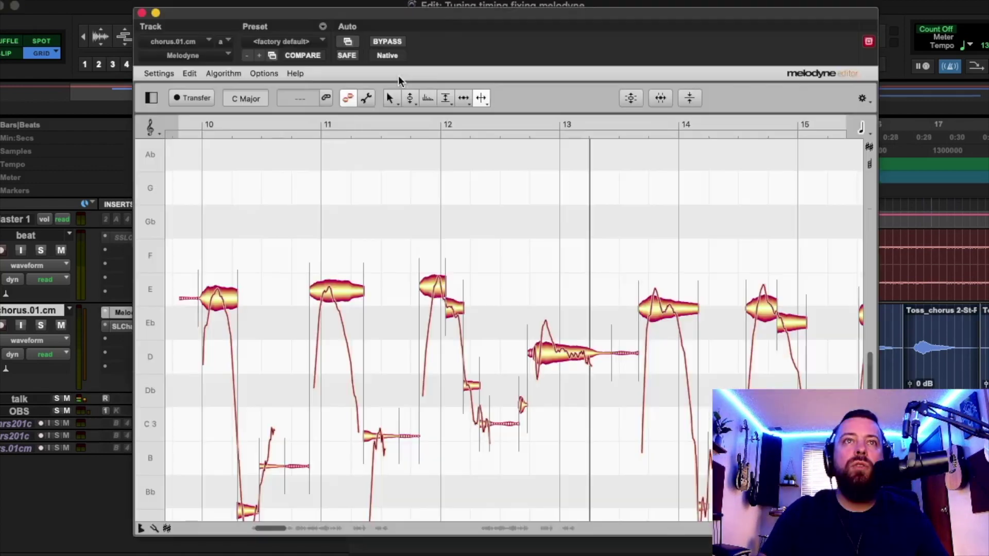
key("space")
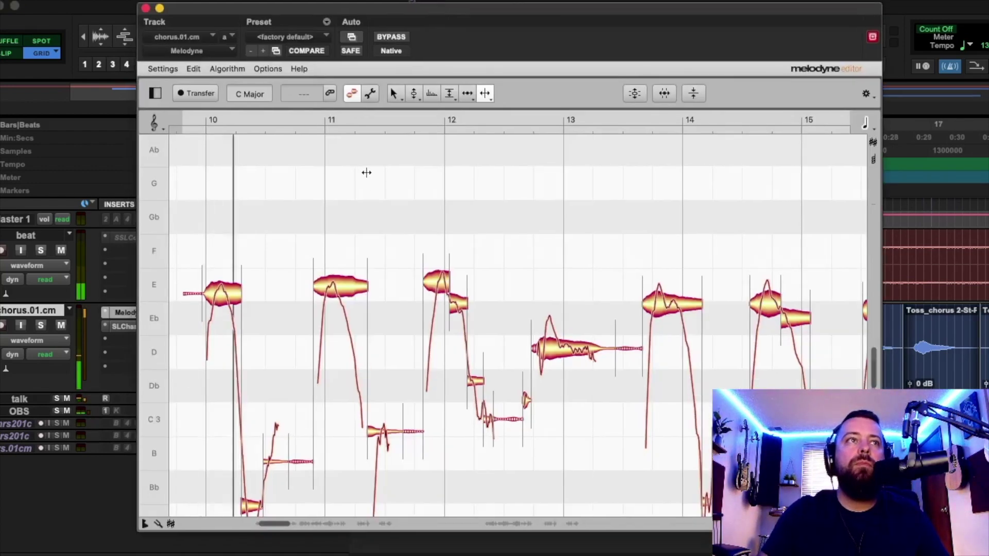
Step: Restart playback and tune the first long note at bar 10 to E 3, -16 ct, with the Pitch Tool
left_click(414, 93)
key("space")
key("space")
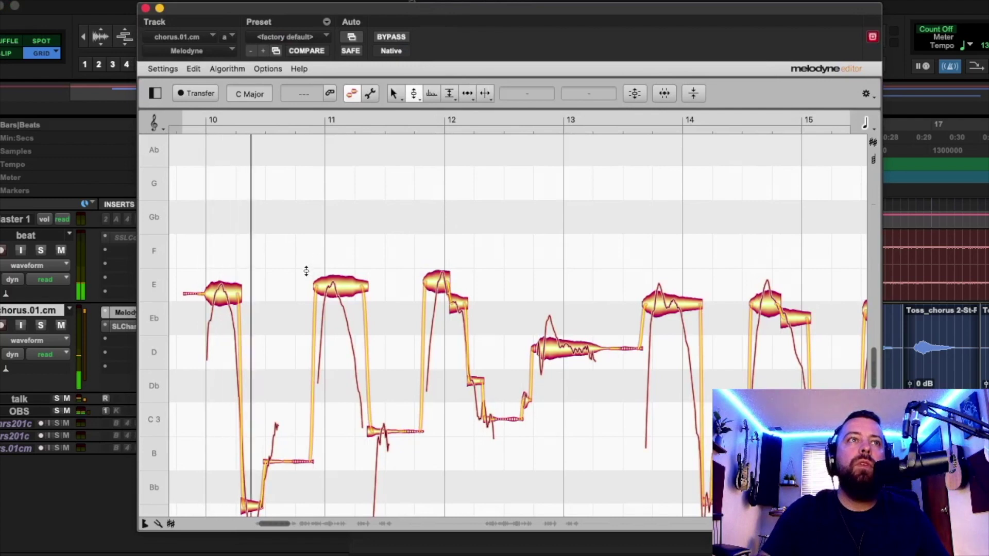
scroll(288, 288, "left", 2)
left_click(268, 294)
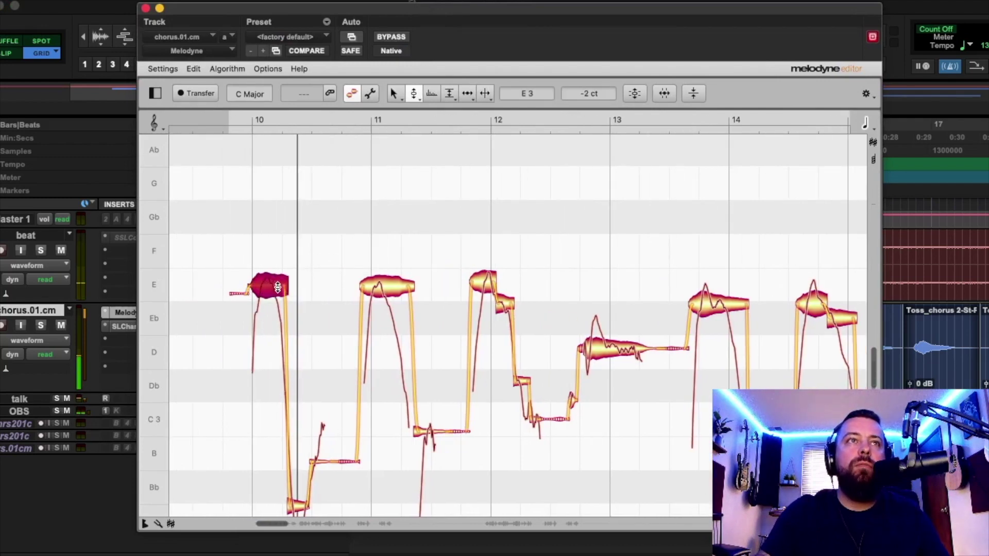
scroll(303, 429, "down", 1)
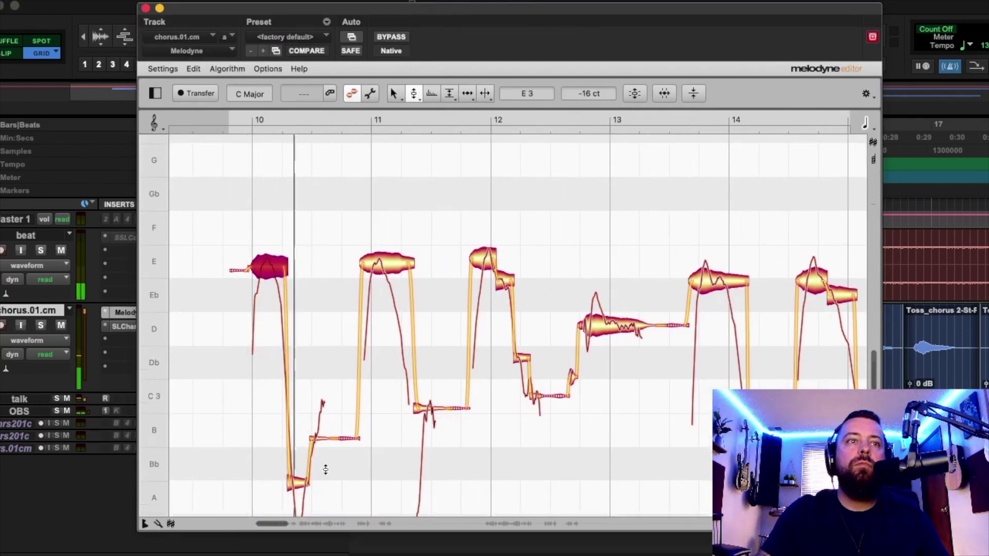
Step: Raise the later part of the short low note after bar 10 to Bb 2, +29 ct, and tune the bar 11 note to E 3, -11 ct
scroll(302, 429, "down", 5)
left_click_drag(301, 366, 306, 339)
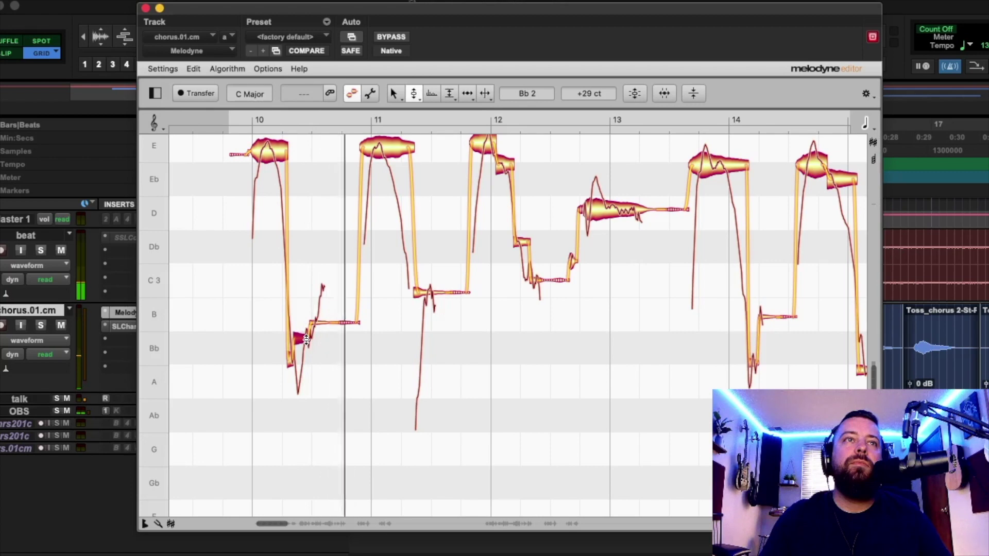
left_click(383, 146)
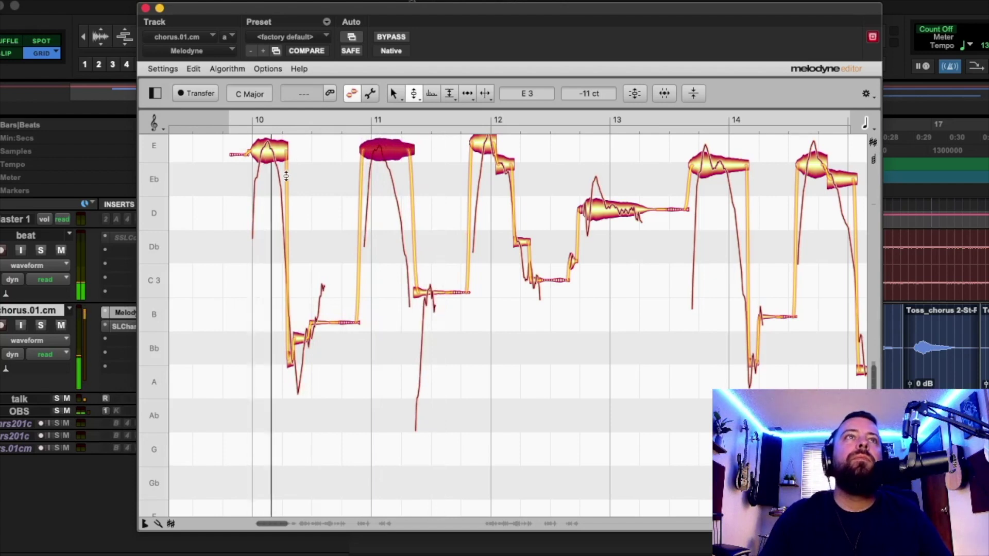
Step: Fine-tune the bar 10 note to E 3, -4 ct, the short low note to Bb 2, +31 ct, and the bar 11 note to E 3, +12 ct
scroll(340, 170, "up", 1)
left_click(269, 194)
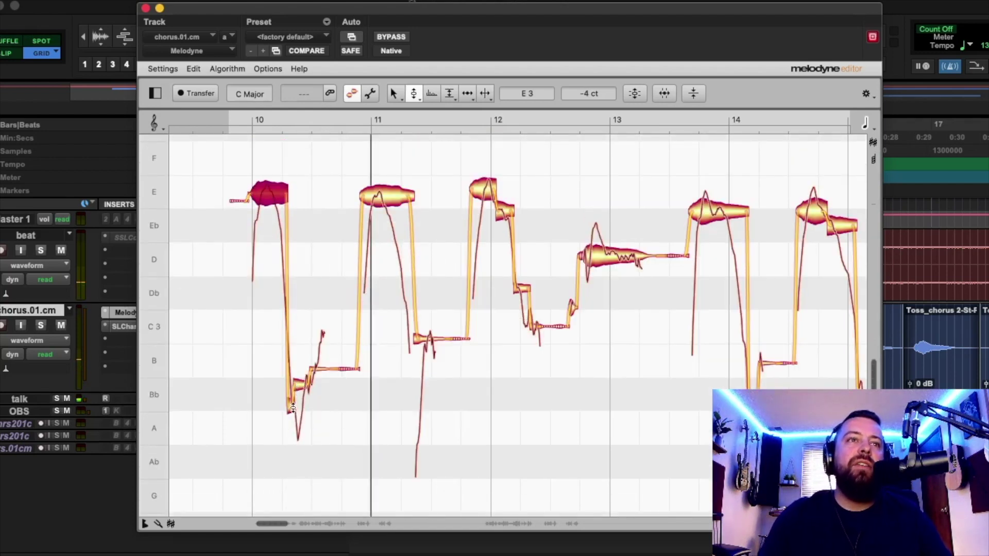
left_click(303, 390)
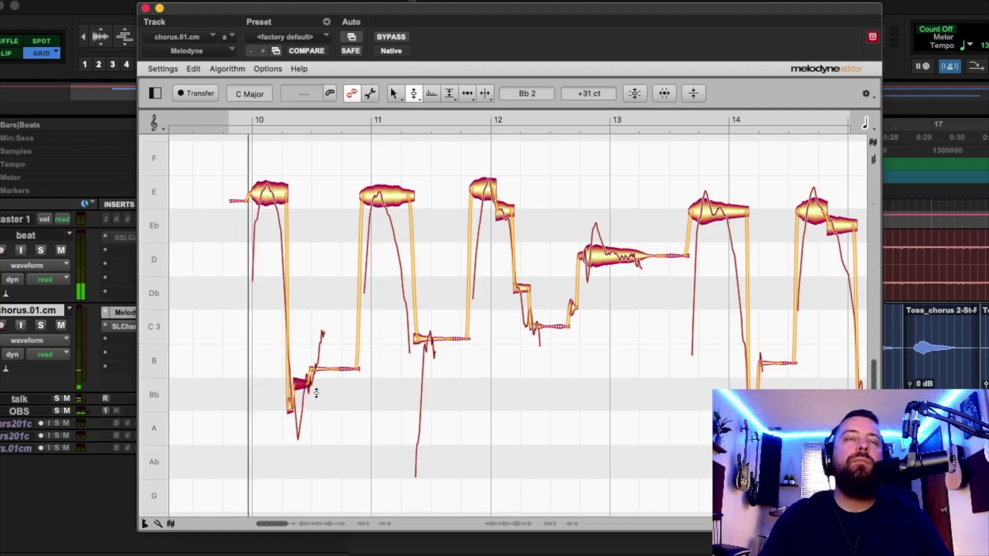
left_click(396, 195)
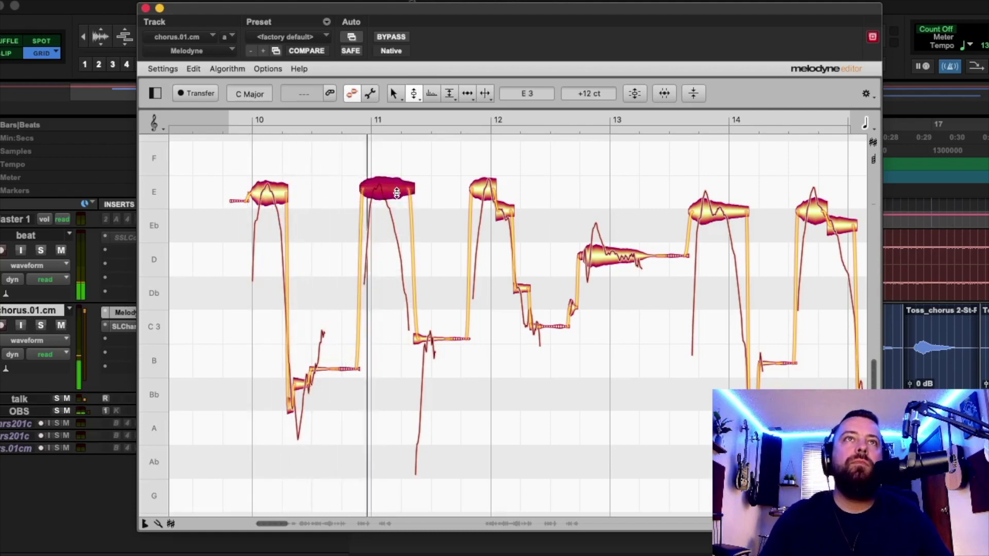
Step: Try pitch modulation amounts on the long E note at bar 11 during playback, ending at 136%
left_click(414, 94)
left_click(414, 112)
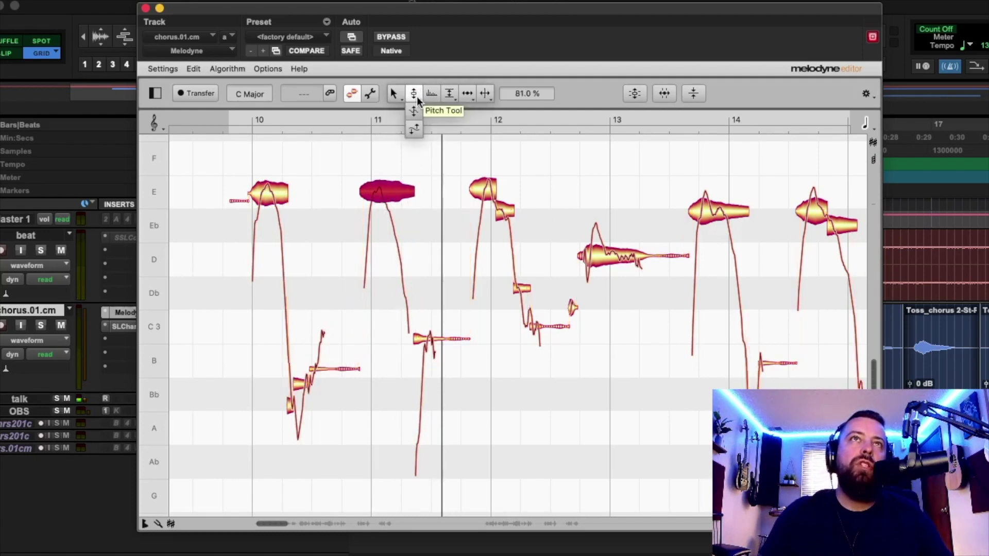
left_click_drag(386, 194, 421, 195)
key("space")
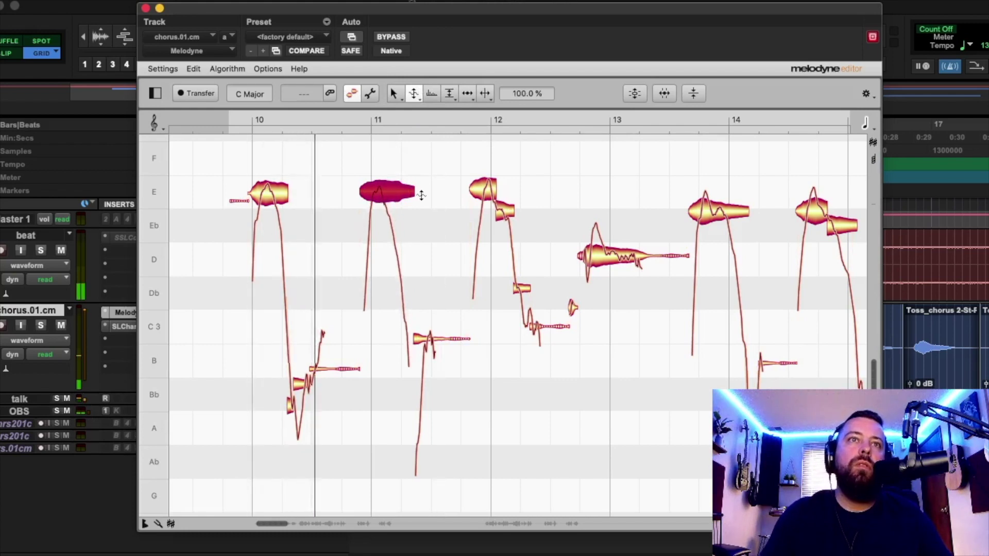
left_click_drag(392, 197, 398, 171)
key("space")
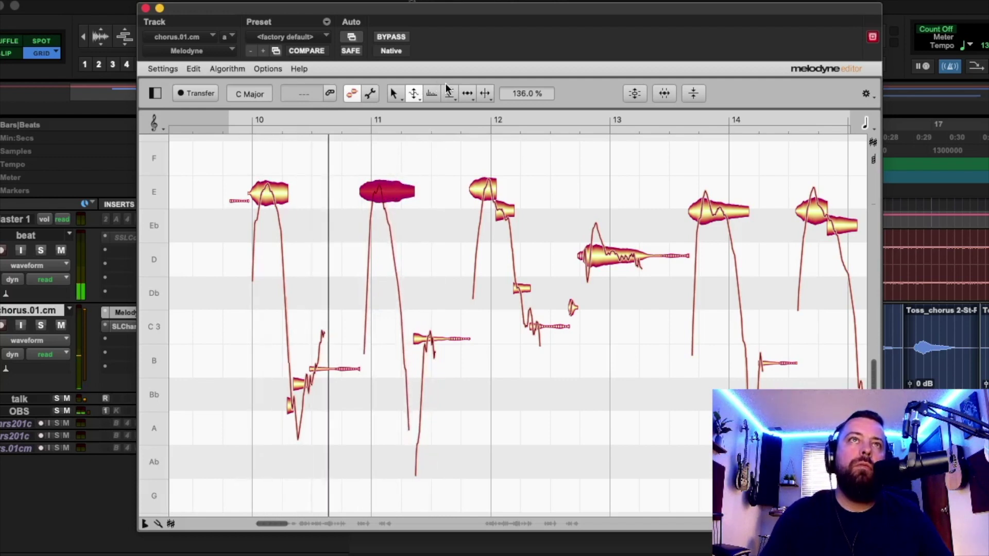
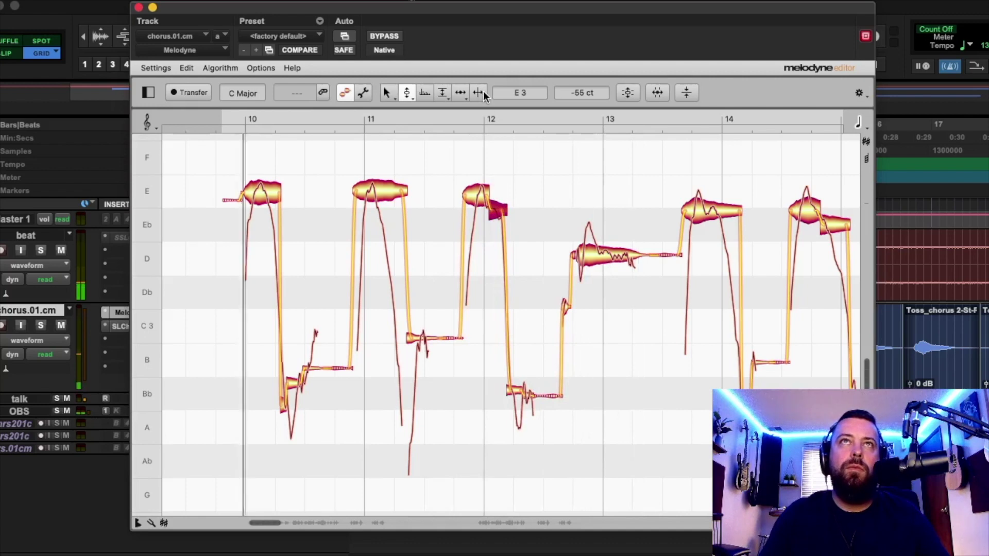
Step: Split the long D note just before bar 13 twice, lower its first piece and raise the middle piece to E 3, -9 ct
double_click(598, 248)
key("Up")
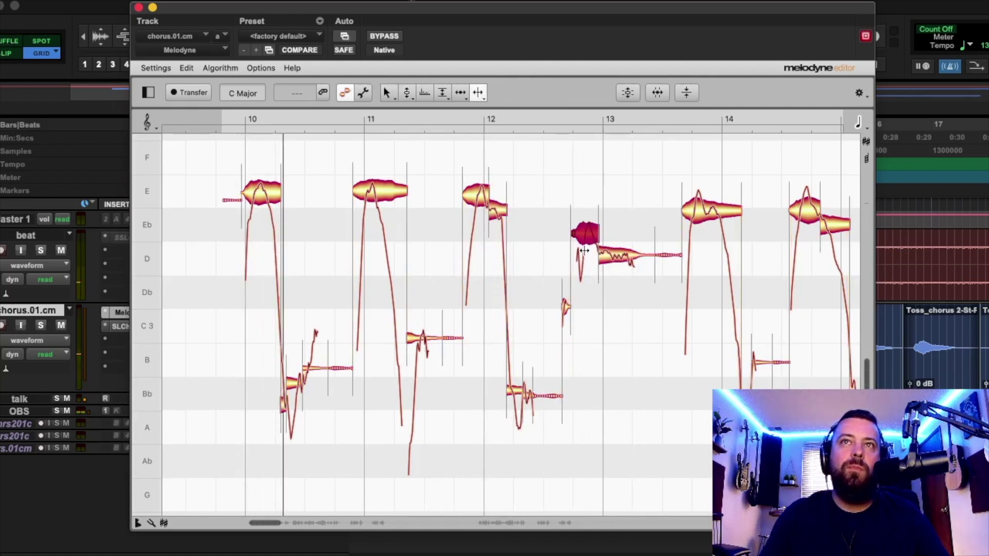
double_click(583, 237)
key("Down")
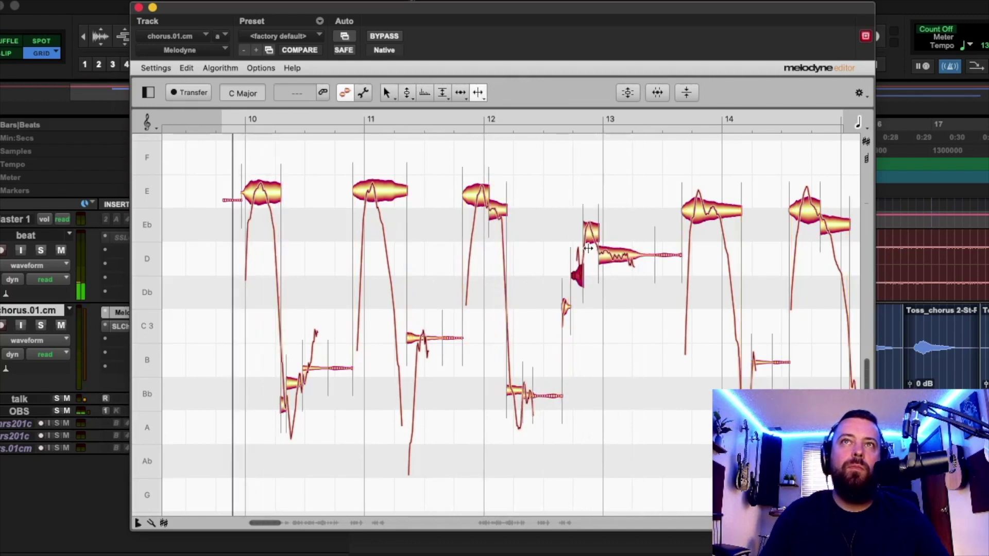
left_click(407, 93)
left_click_drag(591, 241, 591, 207)
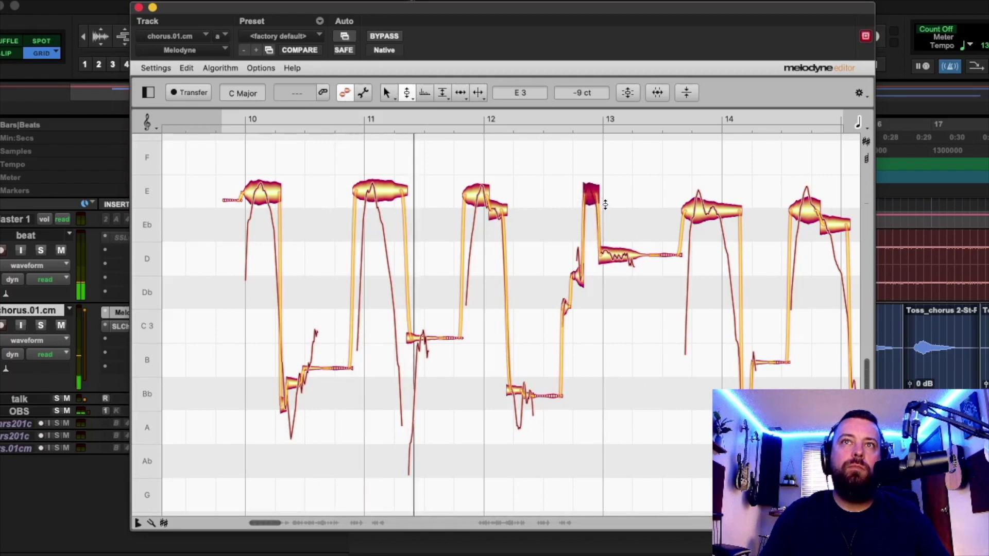
Step: Raise the first piece of the split note before bar 13 to D and tune its last piece to D 3, +4 ct
left_click(585, 266)
left_click(612, 255)
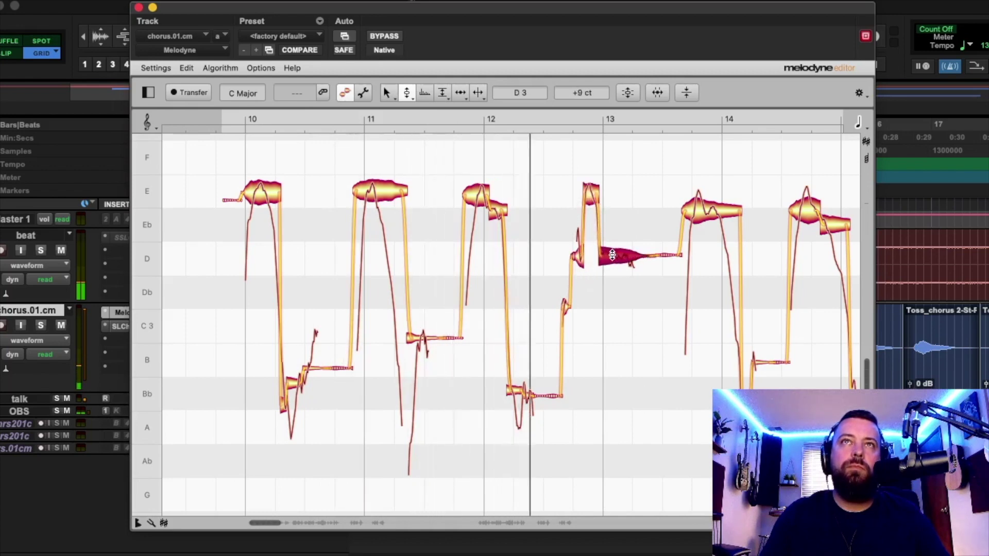
left_click_drag(611, 256, 614, 250)
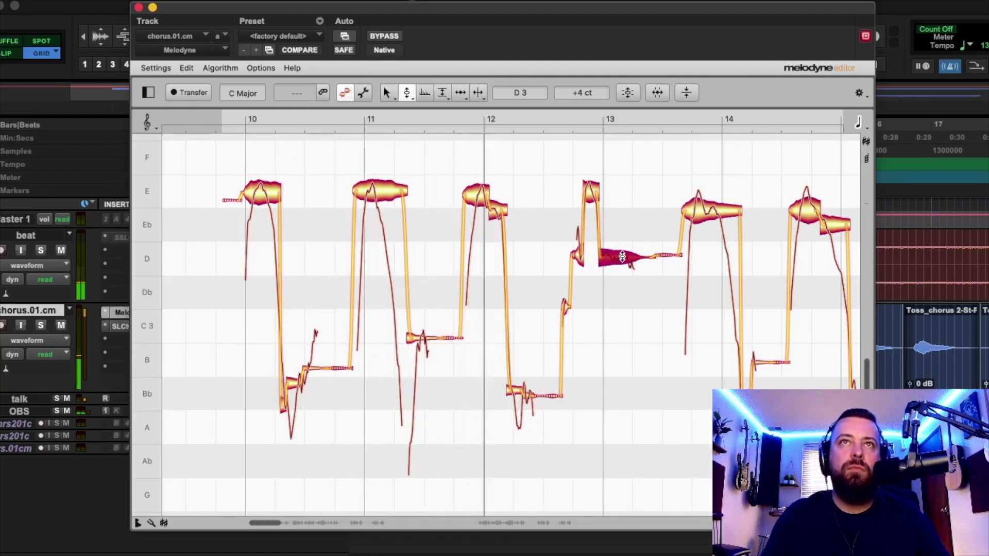
Step: Try lowering the tail piece of the bar 12 note to D 3, +10 ct, and play it back
key("space")
left_click_drag(498, 211, 502, 260)
key("space")
double_click(460, 183)
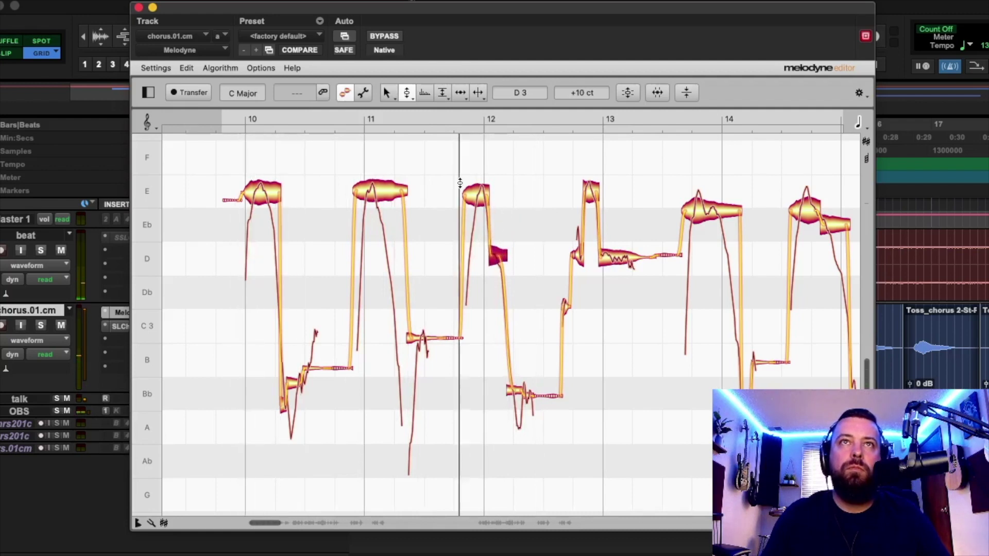
Step: Raise the tail piece of the bar 12 note to E 3, -12 ct, and listen to the result
left_click_drag(499, 256, 488, 193)
key("space")
key("space")
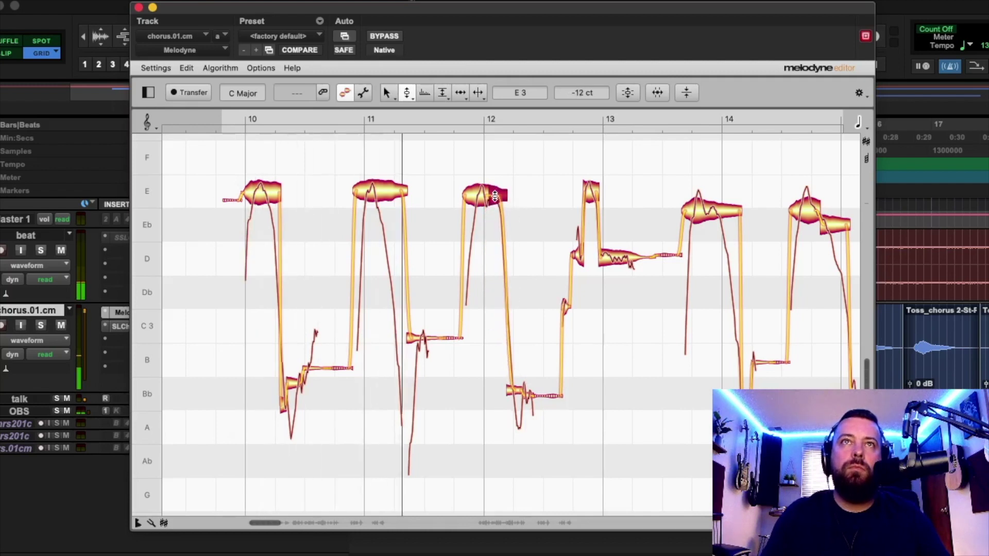
scroll(515, 285, "up", 5)
scroll(515, 285, "down", 5)
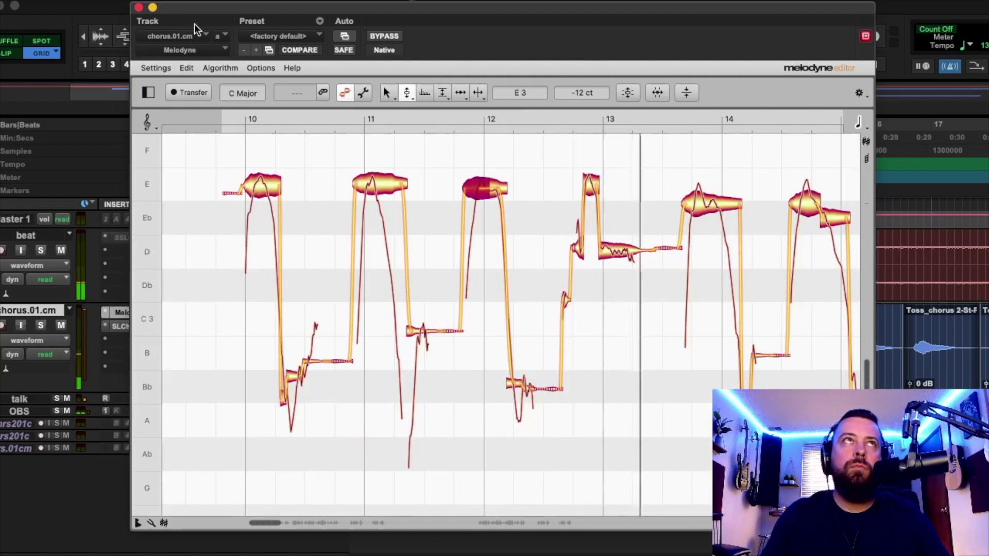
Step: Uncover the Pro Tools timeline, play the chorus clip from 13|3, and bring the Melodyne window back to full view
left_click_drag(693, 11, 535, 426)
left_click(722, 332)
key("space")
key("space")
left_click_drag(666, 421, 781, 26)
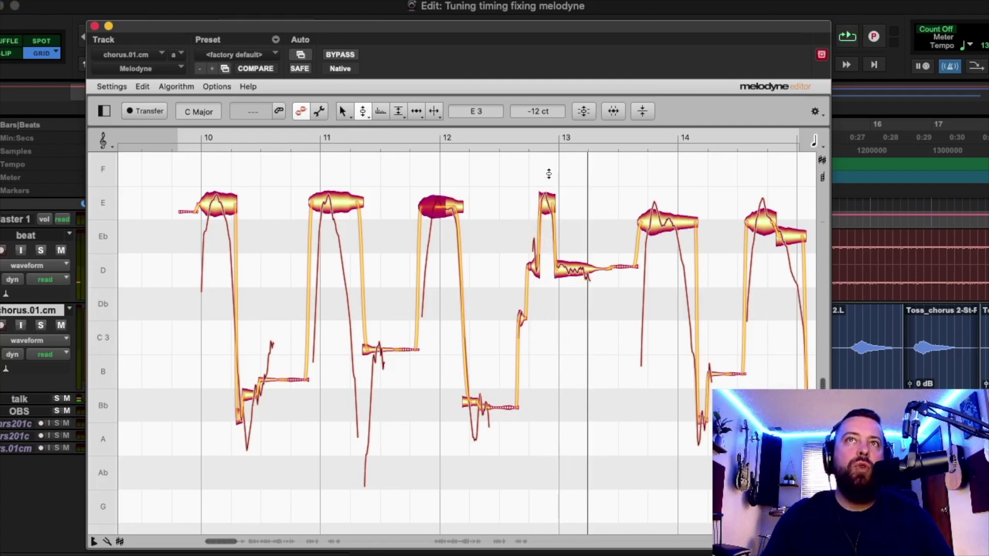
Step: Select the three note pieces around bar 13 and shift their formants to -34 ct while checking playback
left_click_drag(536, 170, 602, 294)
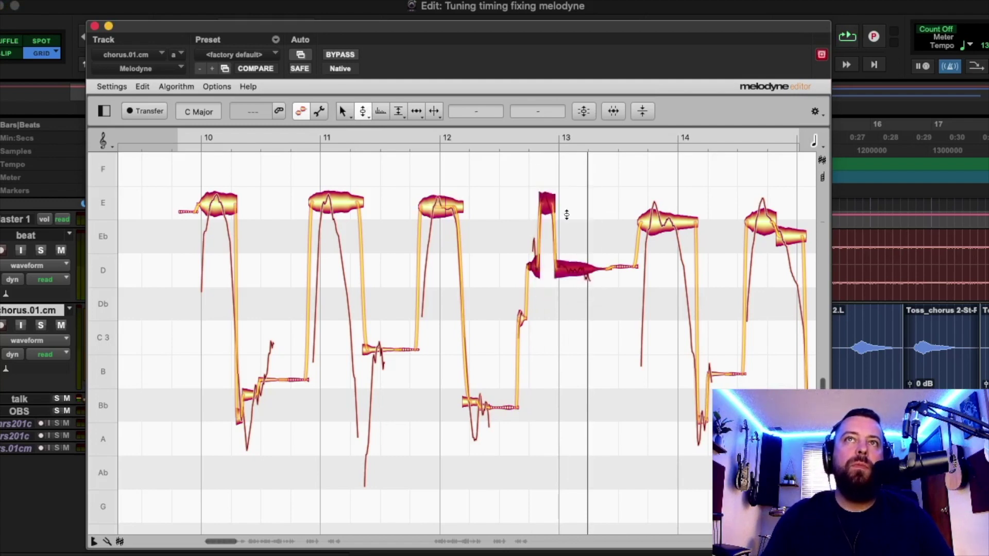
left_click(380, 111)
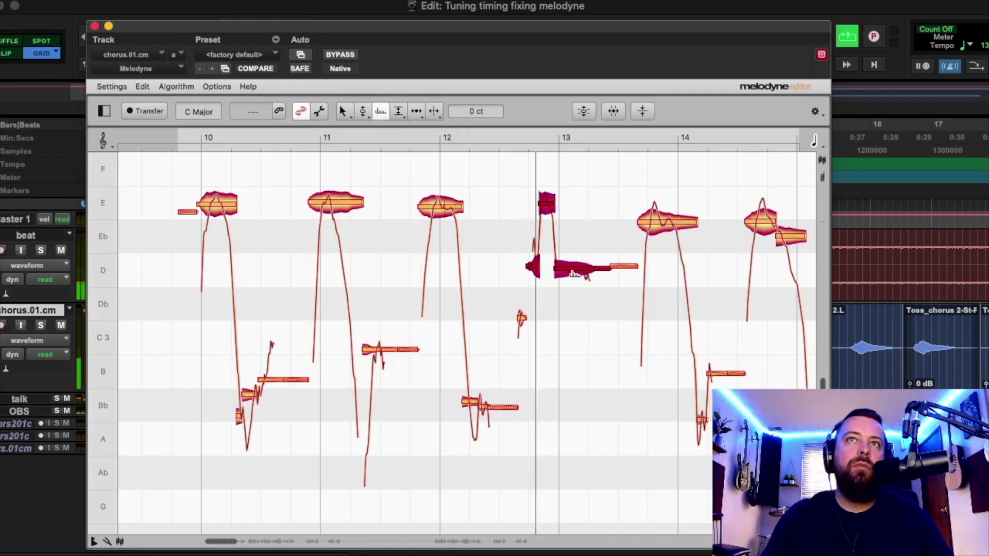
key("space")
left_click(548, 205)
left_click_drag(547, 205, 550, 215)
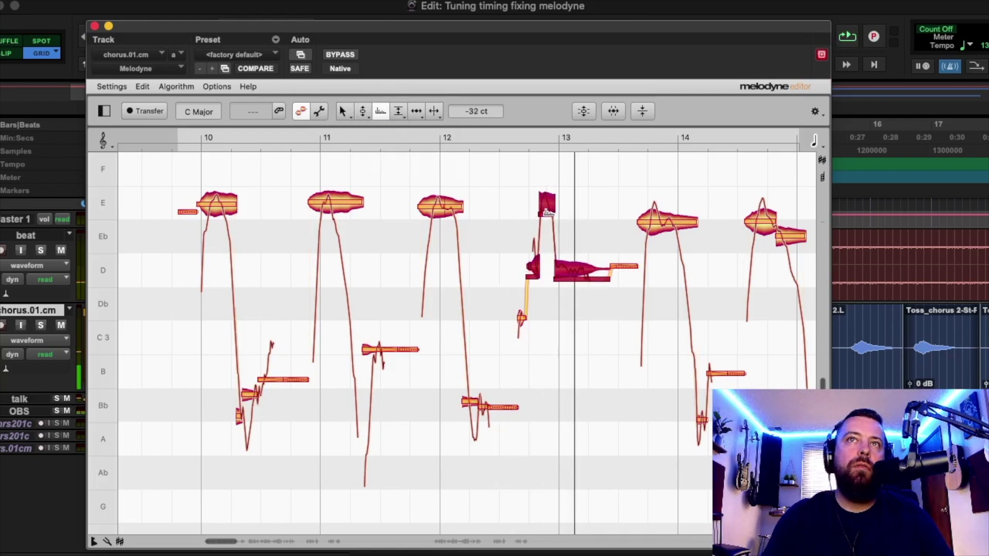
key("space")
key("space")
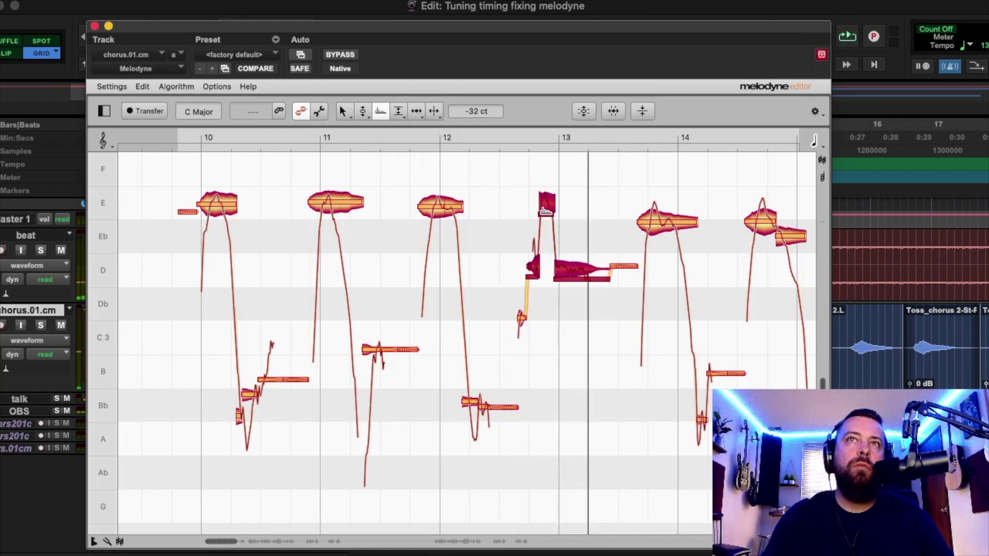
key("space")
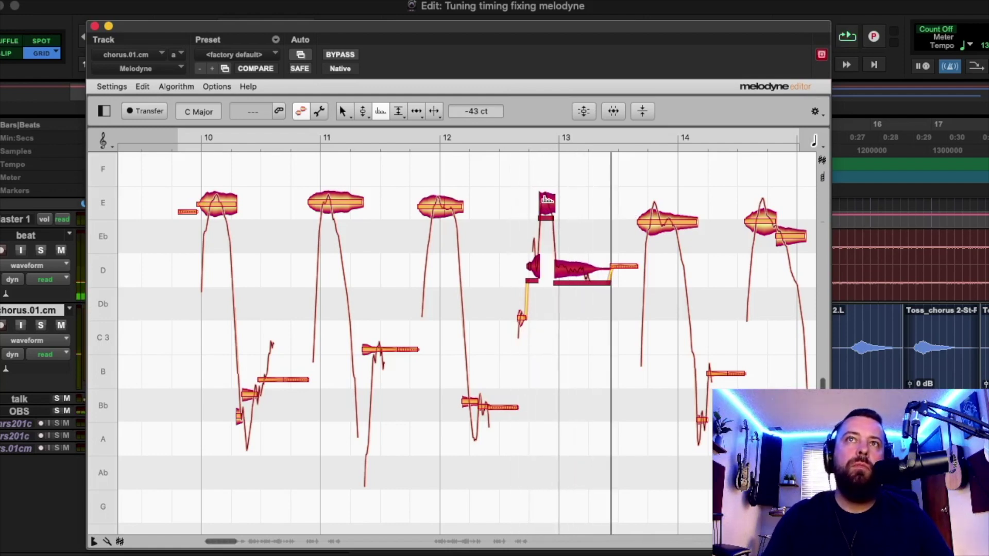
key("space")
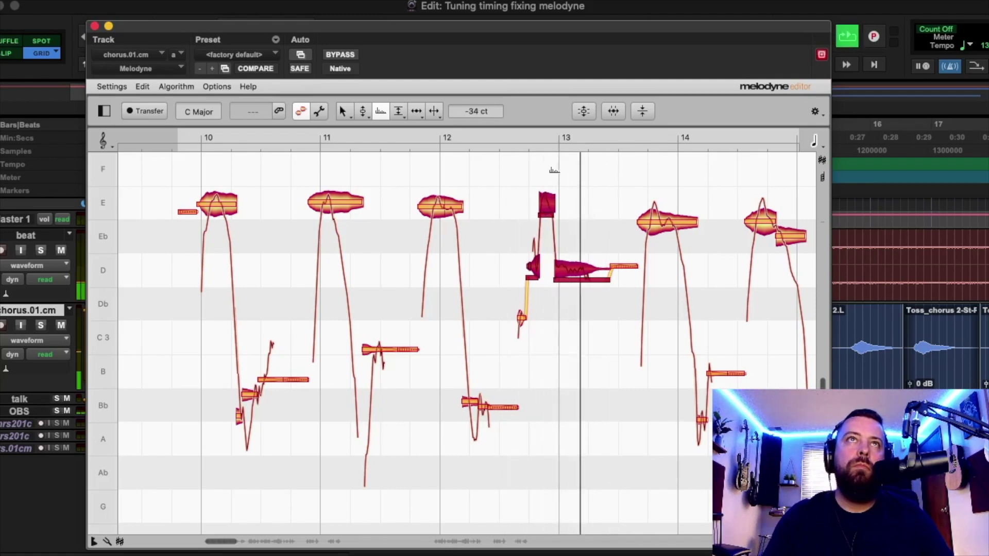
Step: Play the chorus clip from 14|3 and raise the long note just before bar 14 to E 3, -8 ct
left_click_drag(724, 27, 521, 38)
key("space")
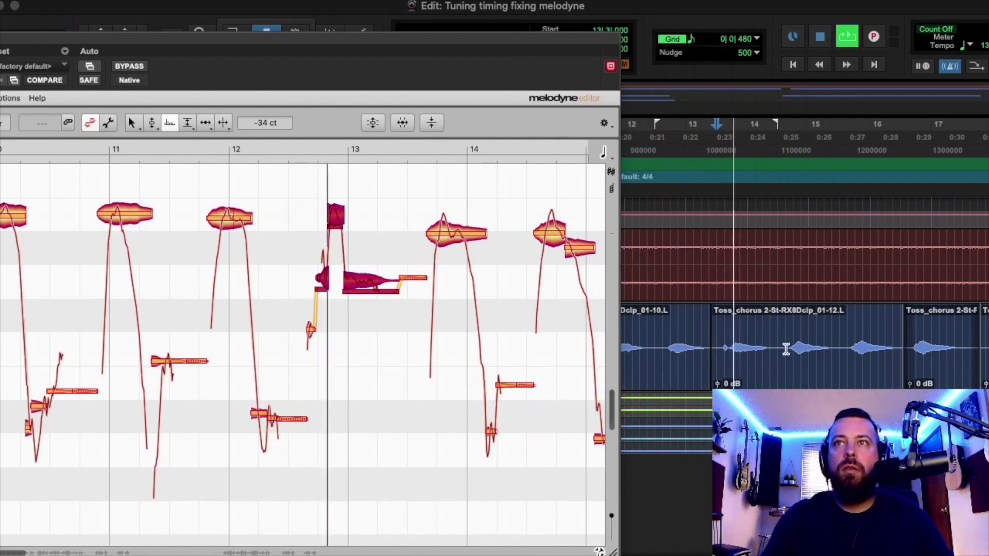
left_click(788, 335)
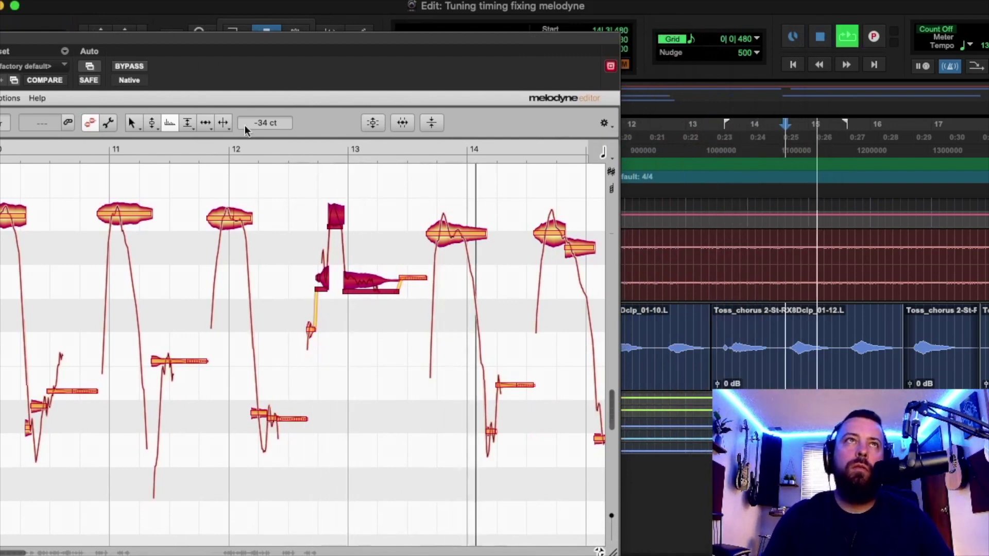
key("space")
left_click(150, 125)
left_click_drag(456, 239, 460, 221)
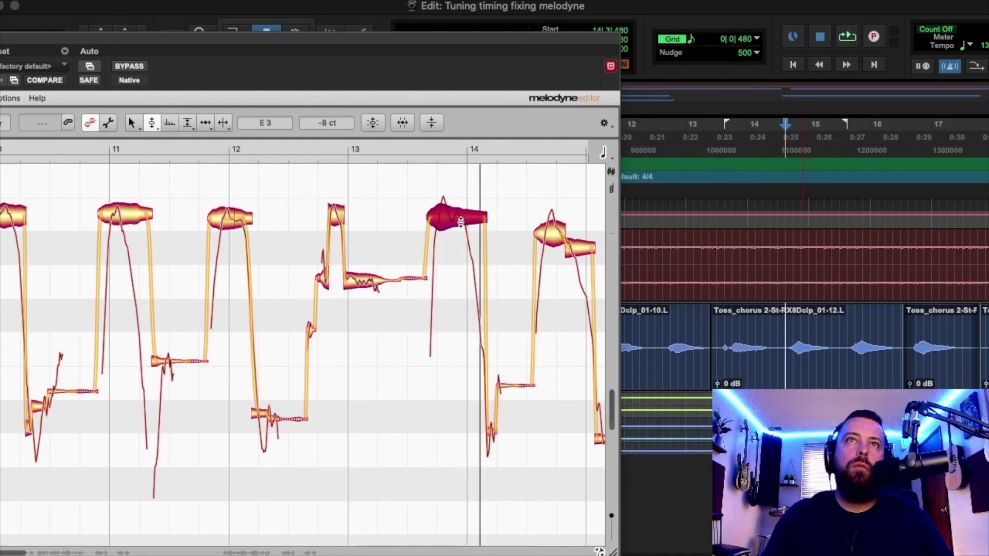
left_click_drag(421, 48, 657, 22)
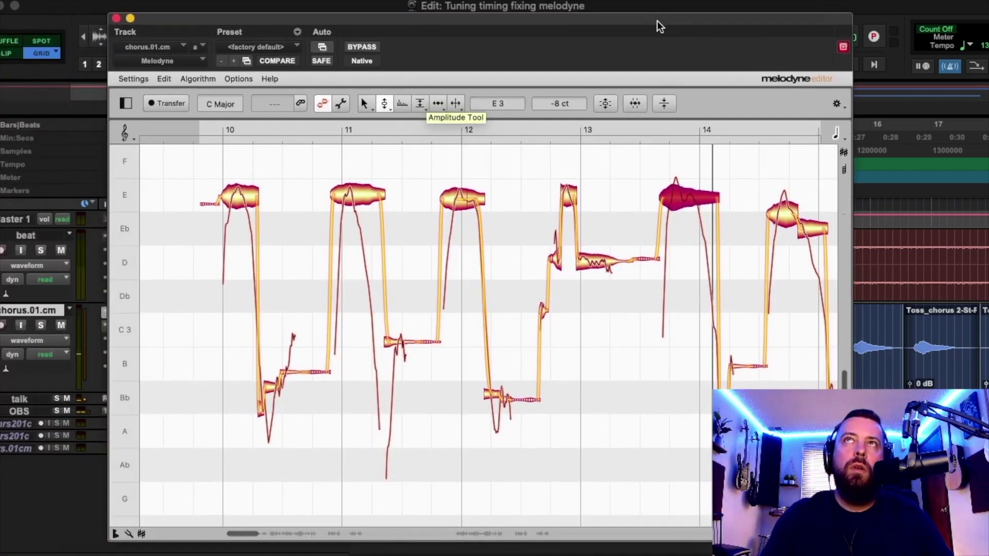
mouse_move(709, 18)
left_mouse_down()
mouse_move(702, 8)
mouse_move(698, 17)
left_mouse_up()
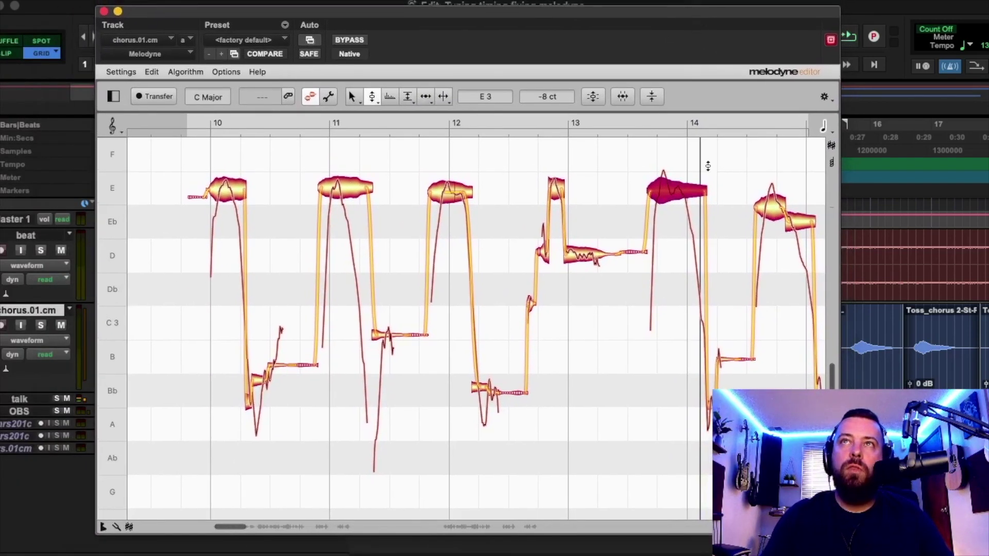
Step: Separate the long E note around bar 14 into three pieces with the Note Separation Tool
right_click(673, 193)
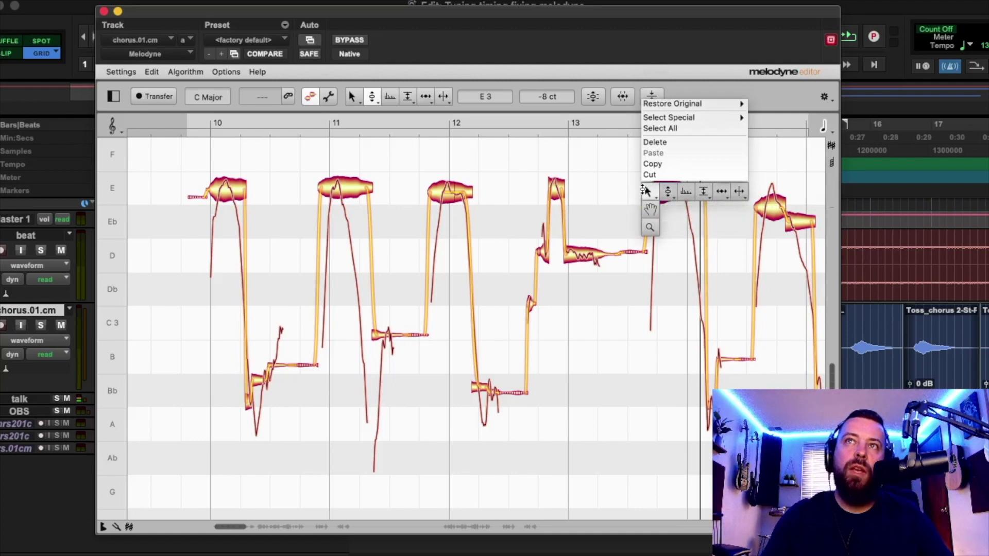
mouse_move(721, 191)
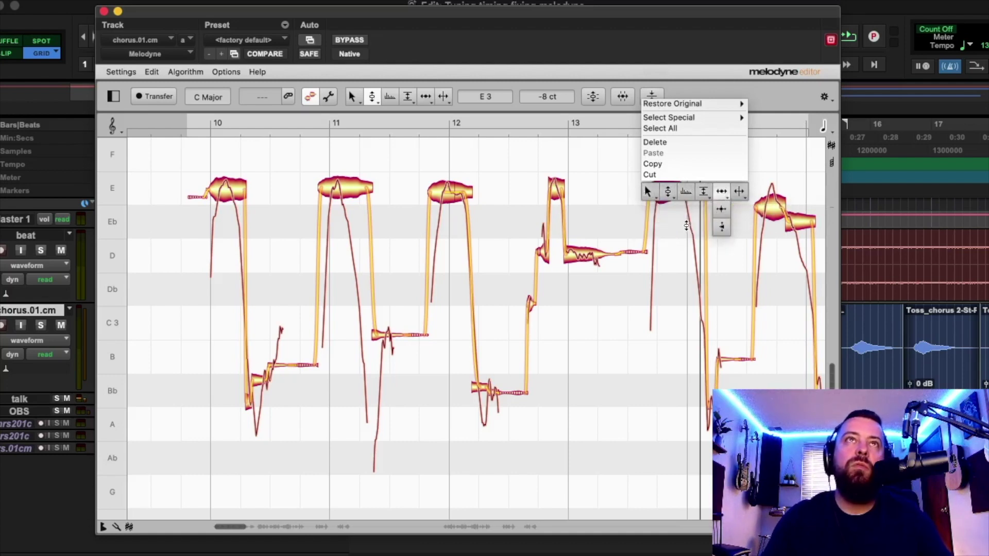
left_click(673, 235)
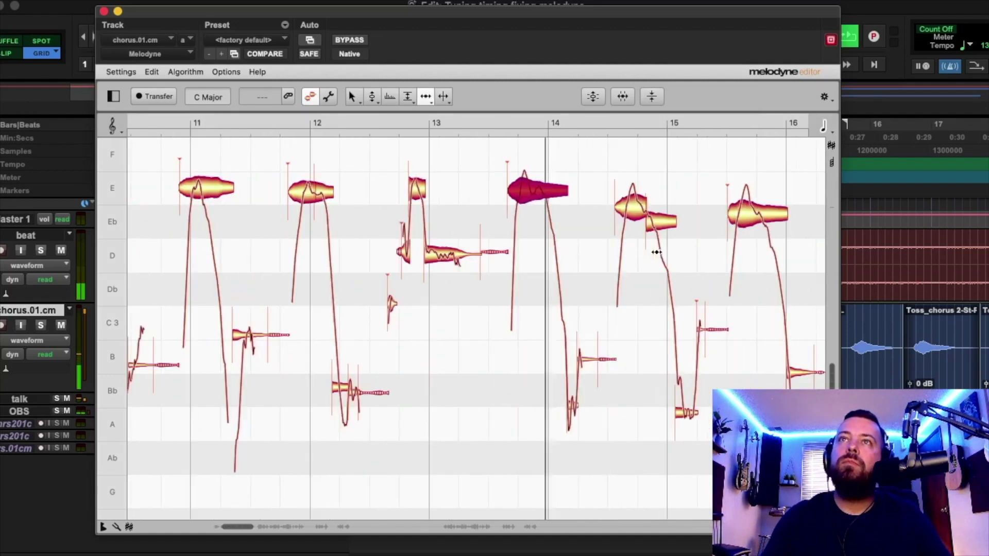
key("space")
right_click(533, 192)
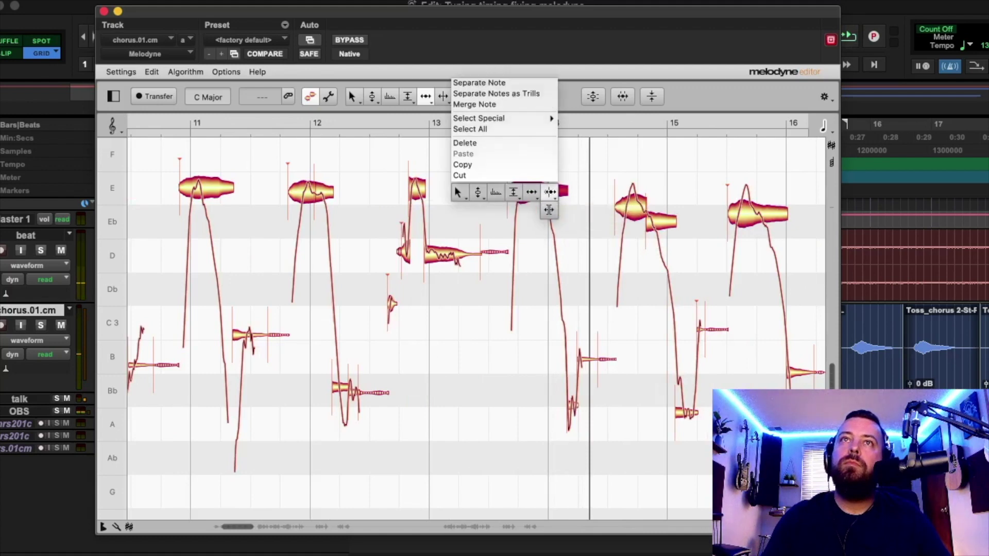
left_click(549, 191)
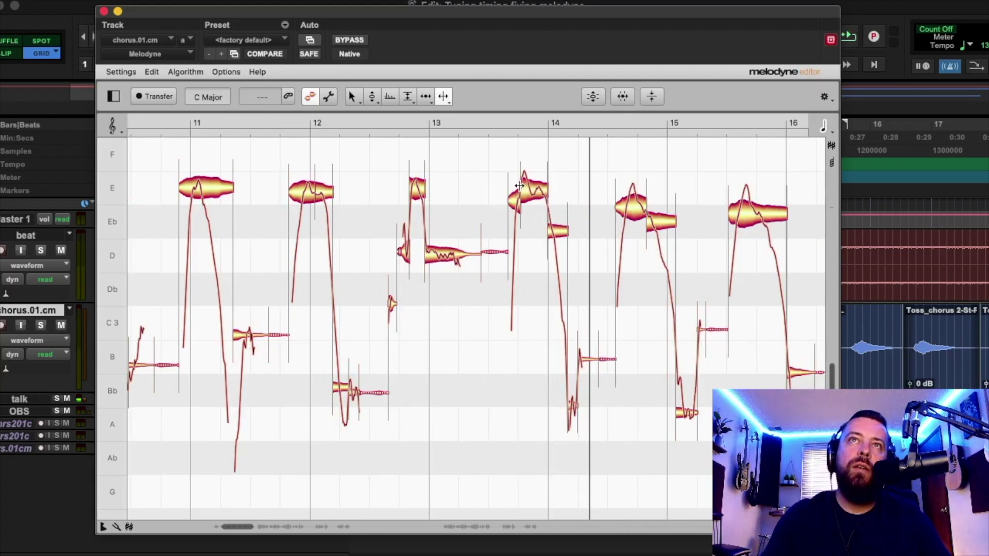
Step: Tune the middle piece of the split bar 14 note to E 3, +1 ct, and its first piece to Eb 3, +38 ct
right_click(531, 189)
left_click(455, 189)
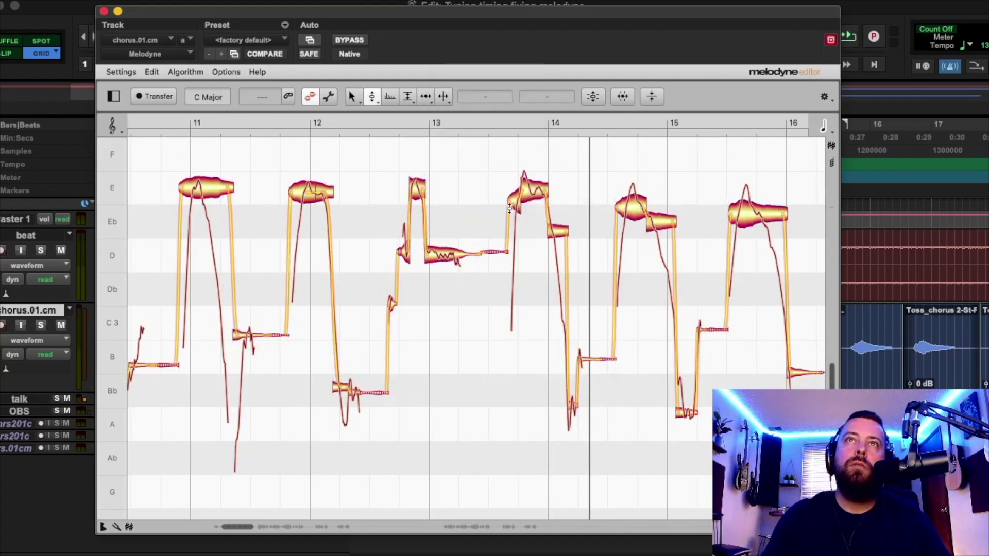
key("space")
left_click(536, 191)
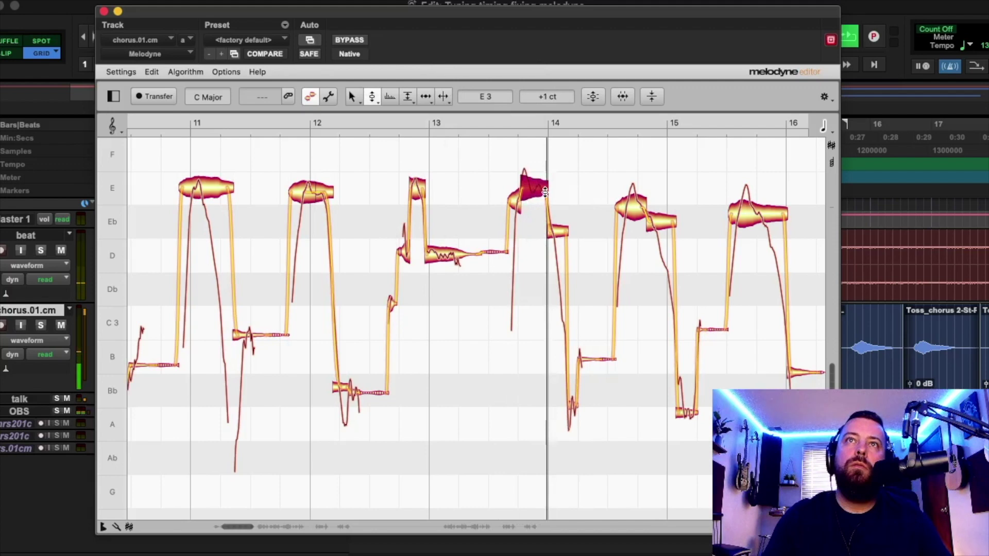
left_click(517, 211)
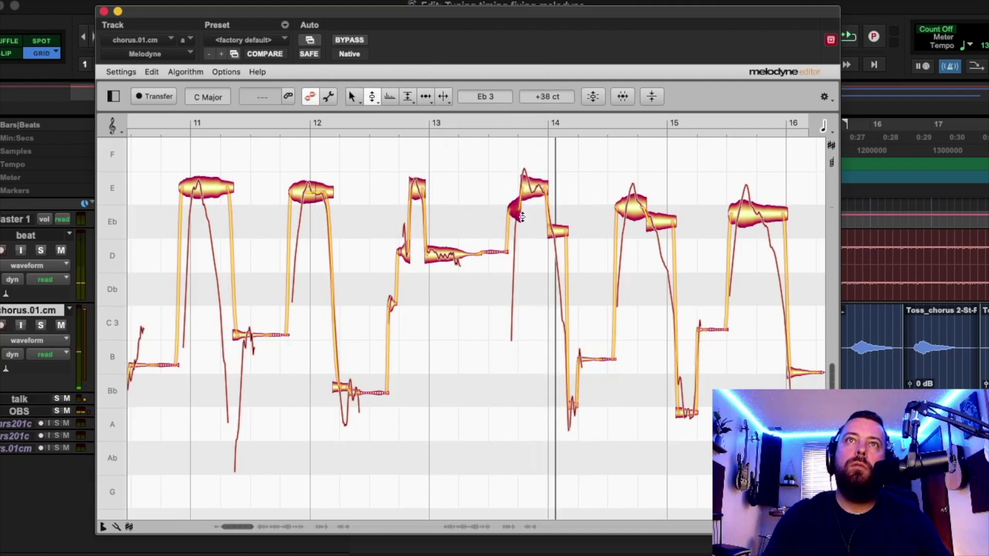
left_click(538, 188)
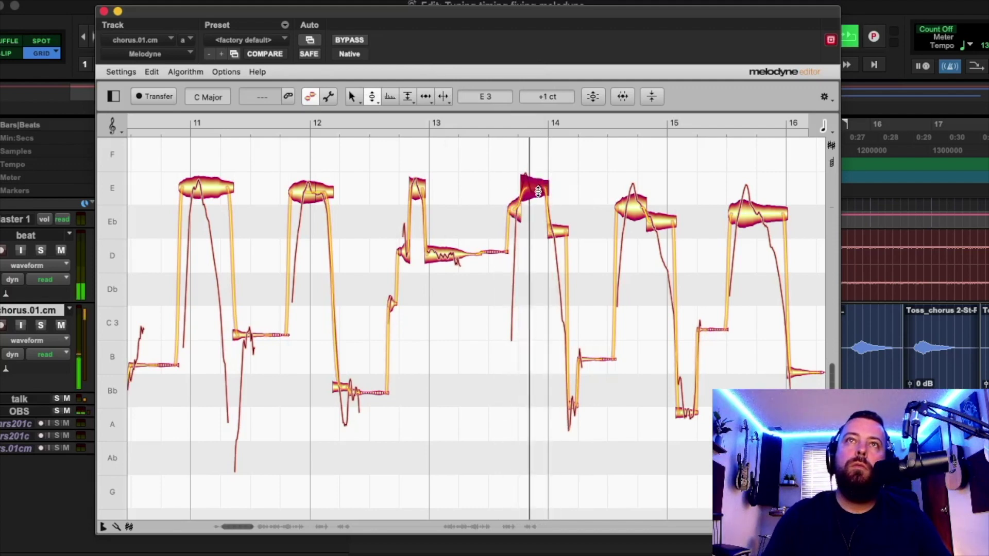
Step: Lower the tail piece at bar 14 to D 3, +17 ct, and the short low note after it to A 2, +7 ct
left_click_drag(558, 232, 579, 267)
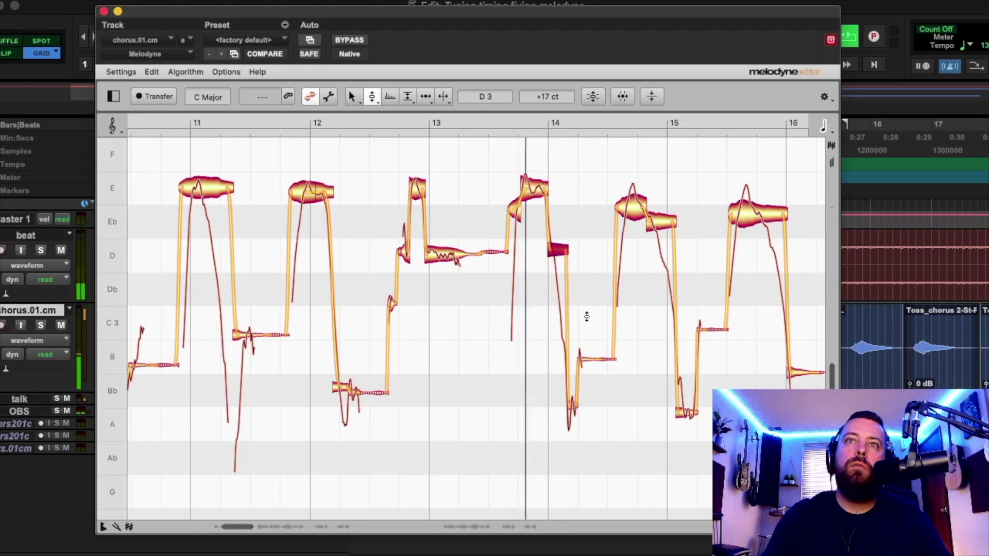
left_click(575, 395)
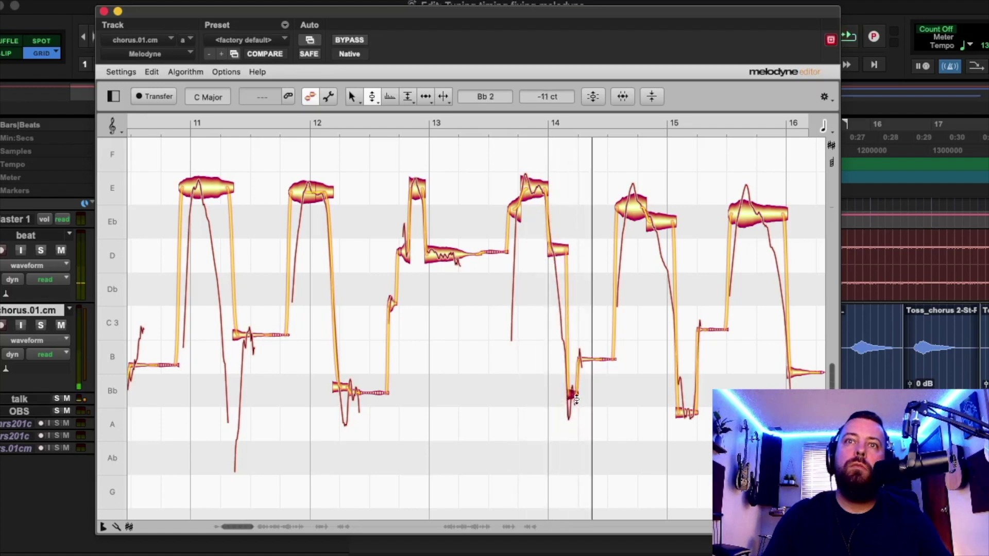
left_click_drag(579, 418, 580, 424)
key("space")
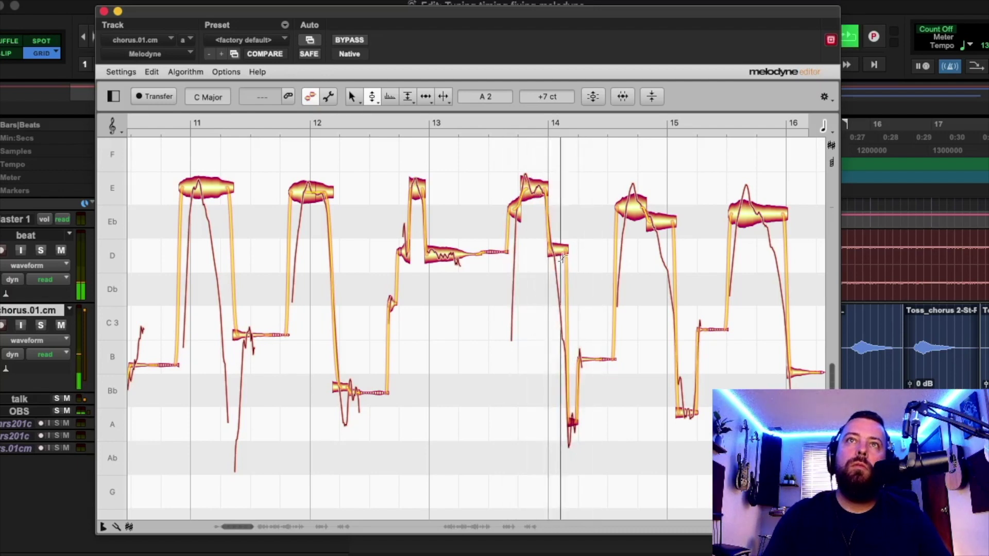
Step: Lower the first piece of the split bar 14 note to D 3, +19 ct, and fine-tune its tail to D 3, +13 ct
left_click(516, 212)
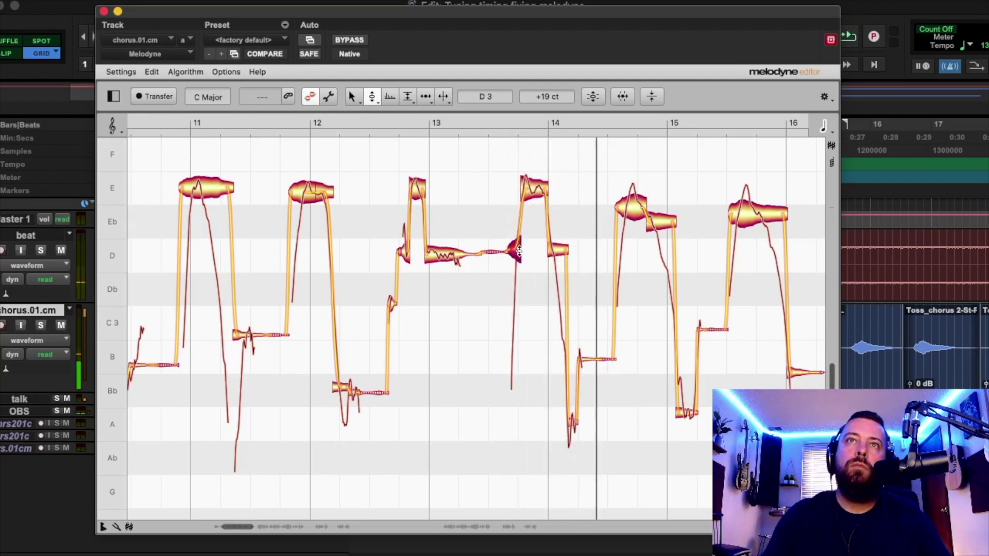
left_click_drag(519, 251, 514, 251)
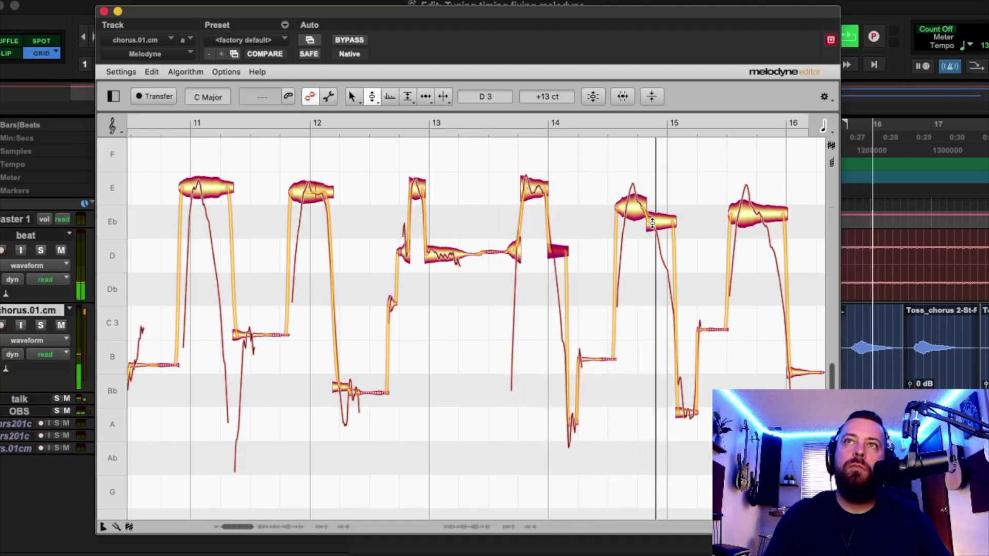
Step: Tune the two pieces of the note before bar 15 to E 3, -29 ct, and D 3, +37 ct, restarting playback further along the clip
left_click_drag(661, 220, 661, 248)
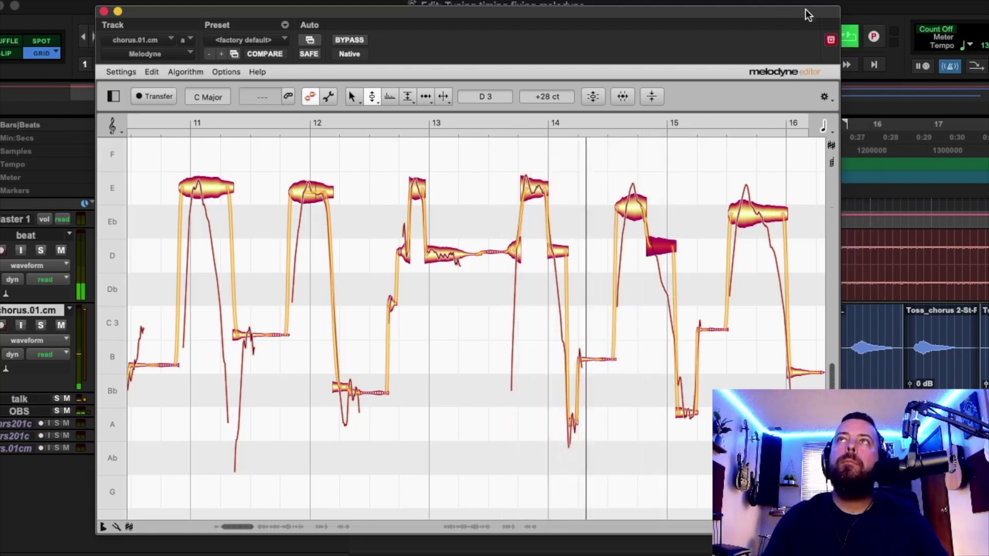
left_click_drag(805, 9, 672, 20)
left_click_drag(906, 289, 786, 314)
left_click_drag(500, 210, 517, 209)
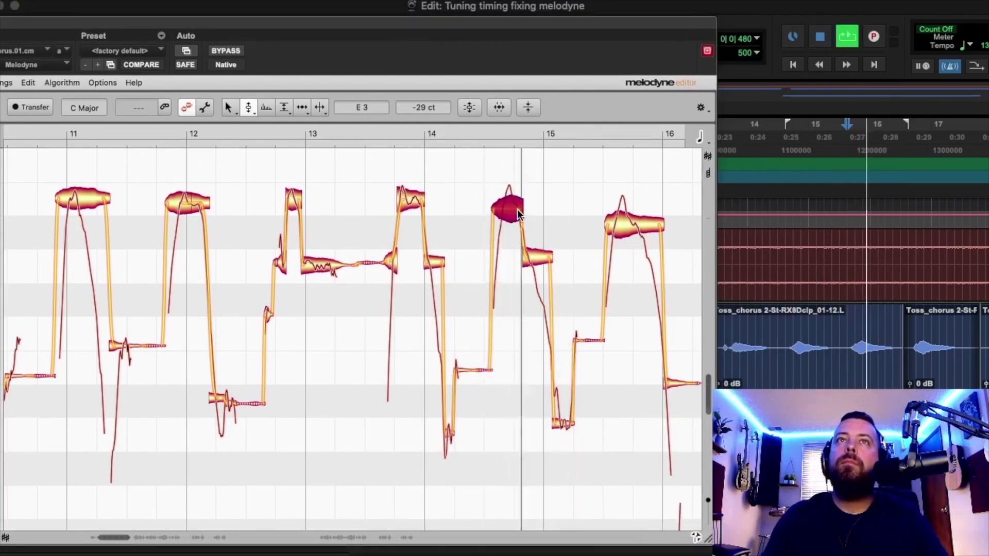
left_click(537, 260)
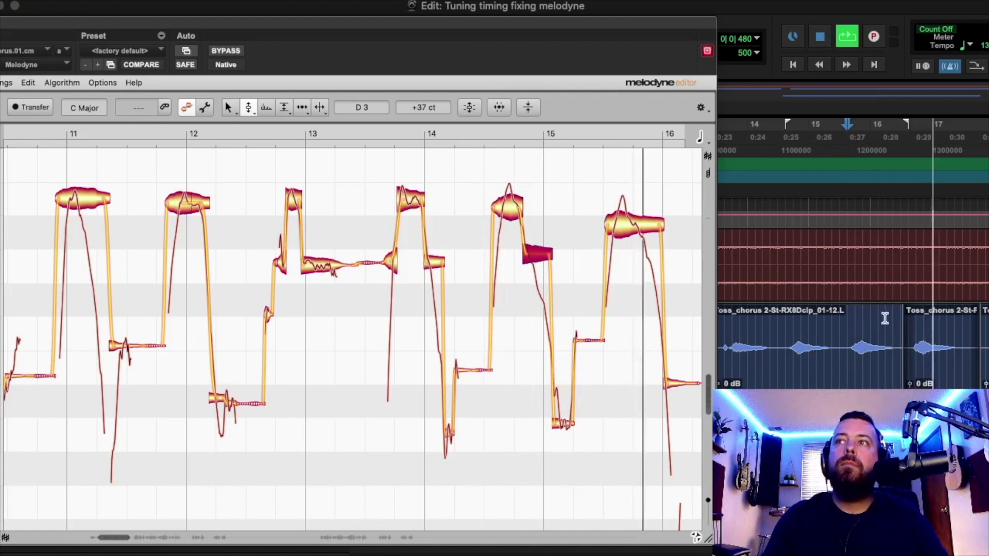
Step: Raise the long note before bar 16 to Eb 3, +47 ct, and lower the thin note at bar 16 to A 2, +36 ct
left_click_drag(627, 226, 625, 213)
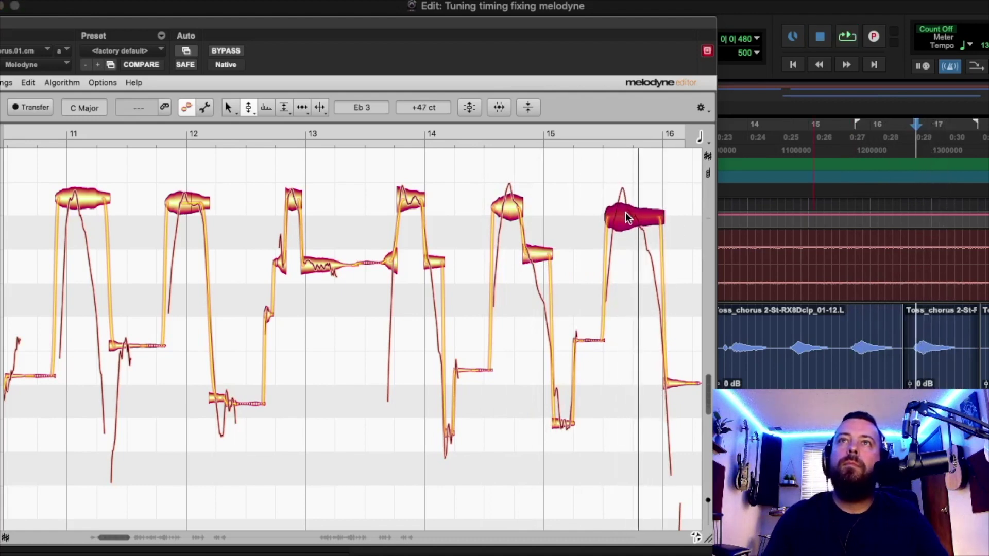
left_click_drag(670, 382, 678, 420)
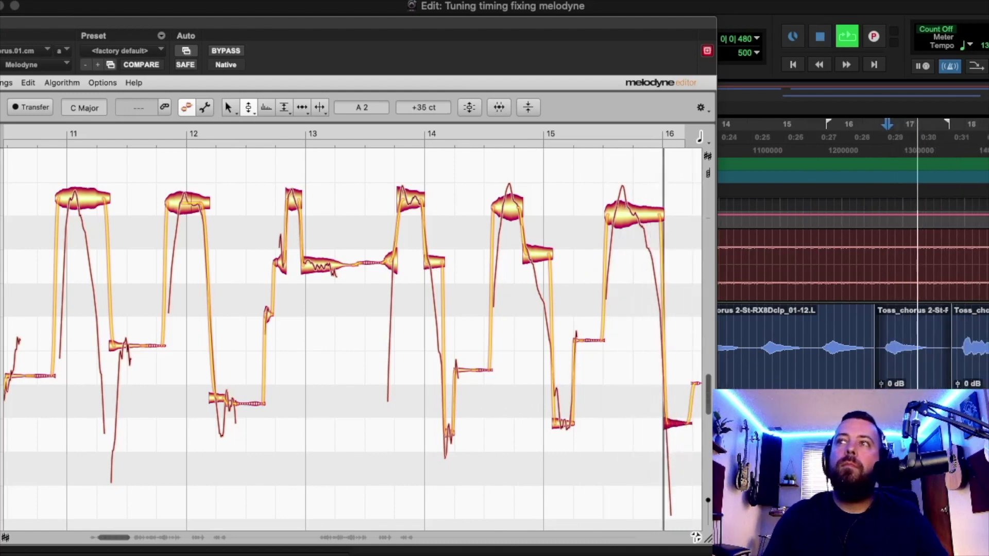
key("space")
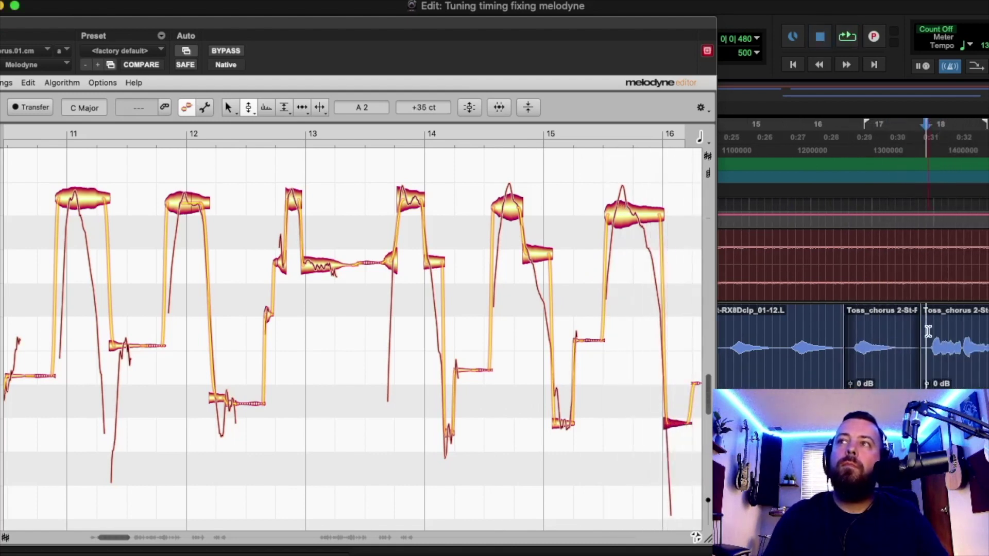
Step: Tune the long note before bar 17 to E 3, -3 ct, the next note to D 3, -20 ct, and the low pieces following it to C 3
scroll(254, 193, "right", 10)
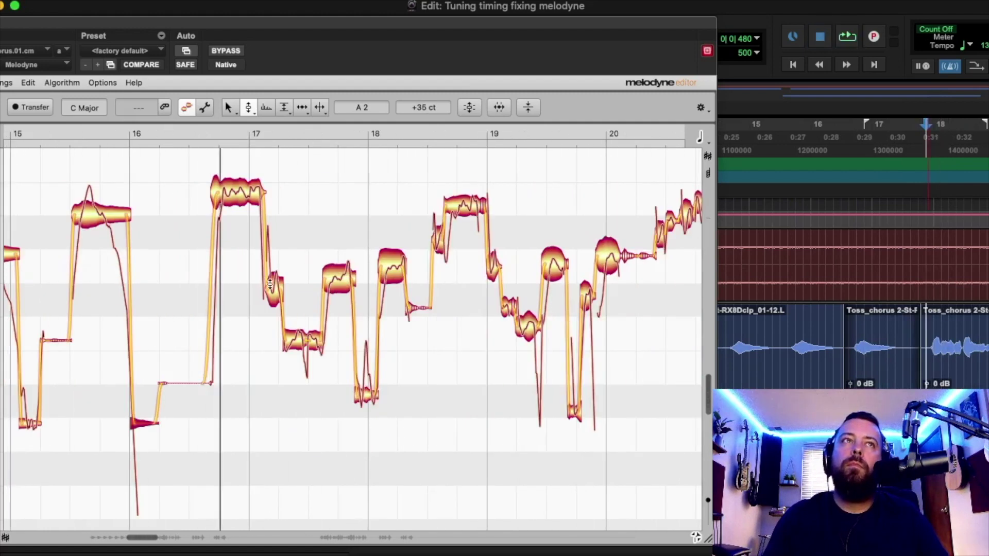
double_click(240, 199)
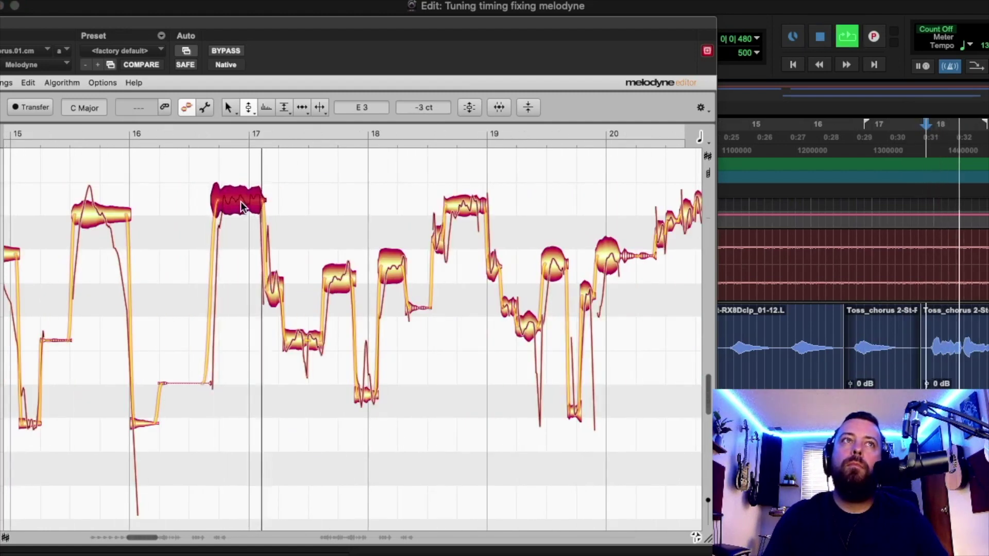
left_click_drag(268, 296, 269, 278)
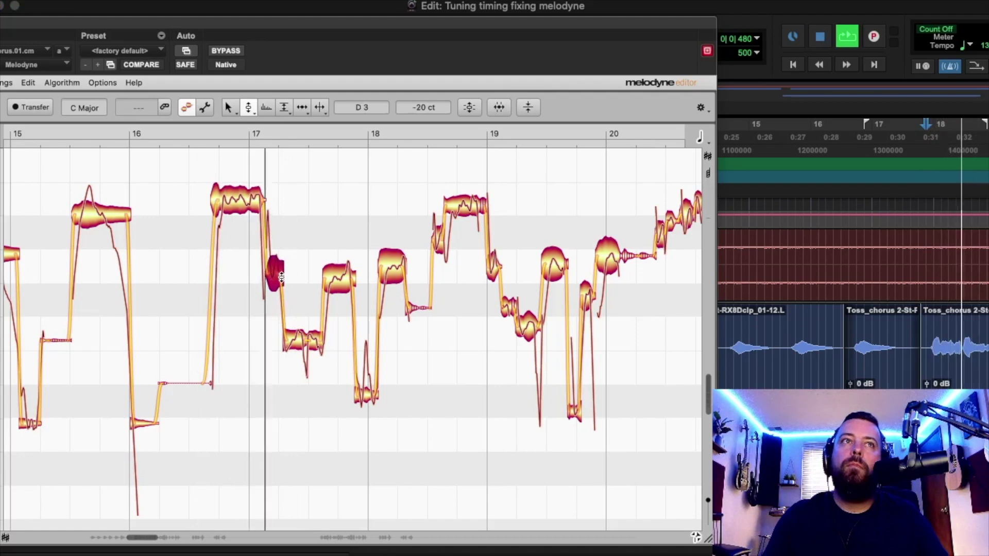
left_click_drag(291, 350, 292, 339)
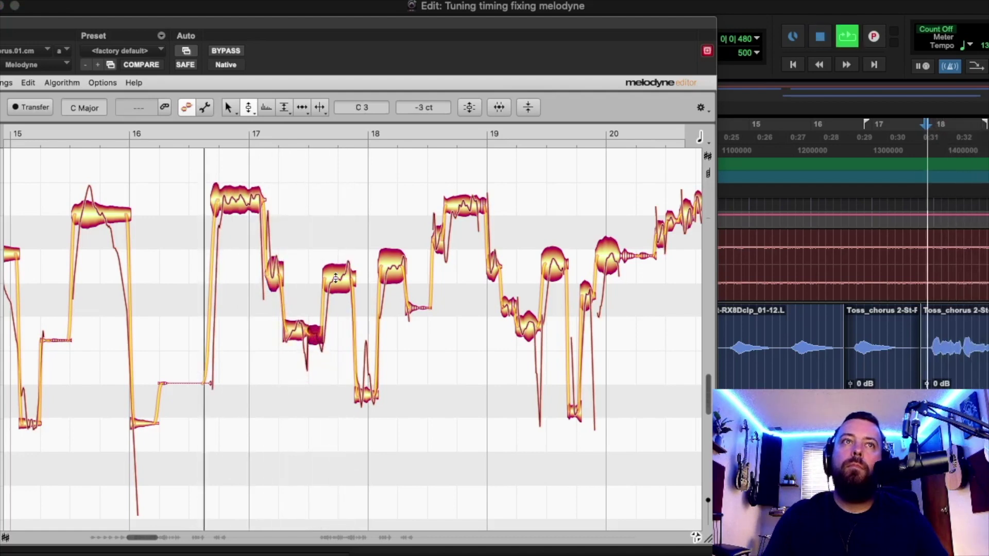
Step: Reduce the pitch modulation of the note between bars 17 and 18 to 46% and tune it to D 3, -4 ct
left_click_drag(340, 278, 343, 264)
right_click(340, 263)
left_click(336, 263)
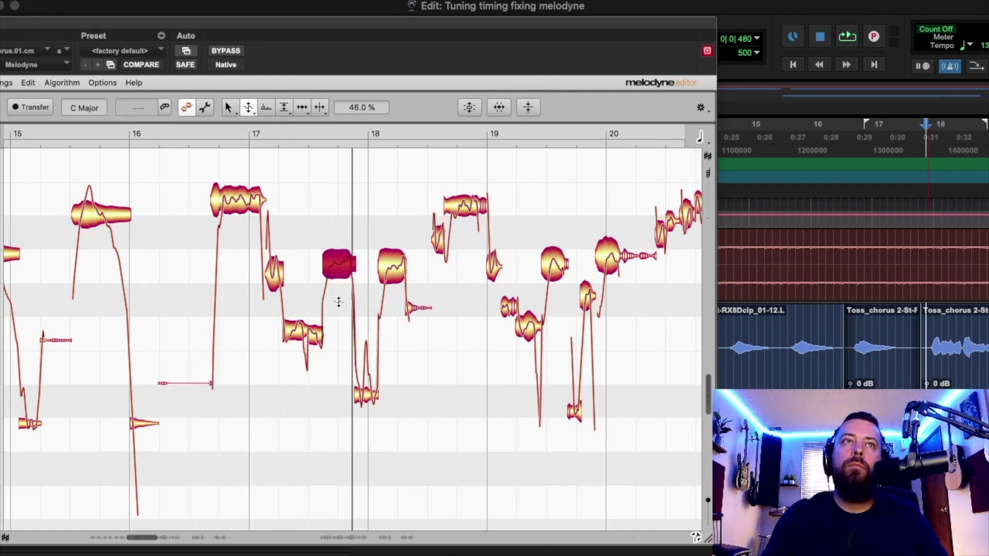
right_click(338, 247)
left_click(335, 244)
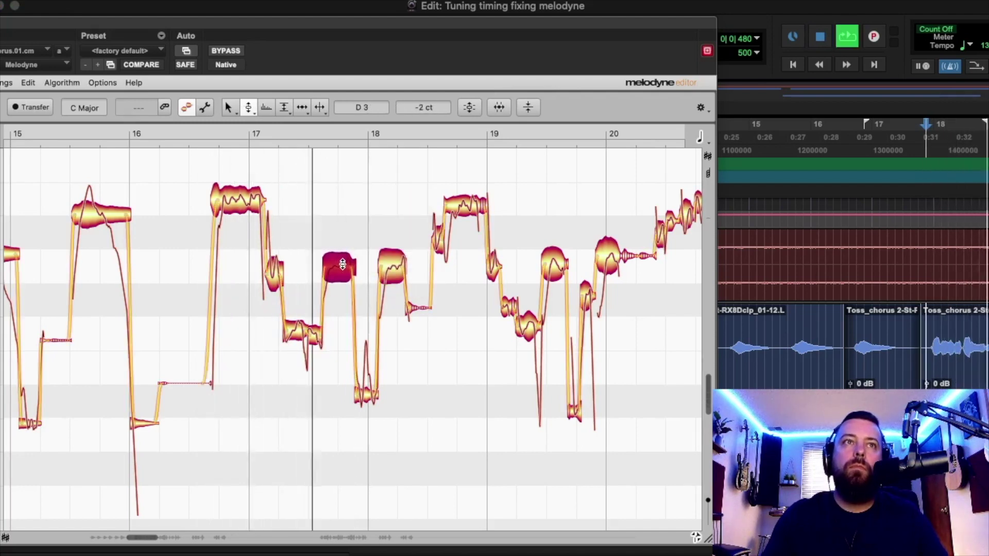
left_click(313, 332)
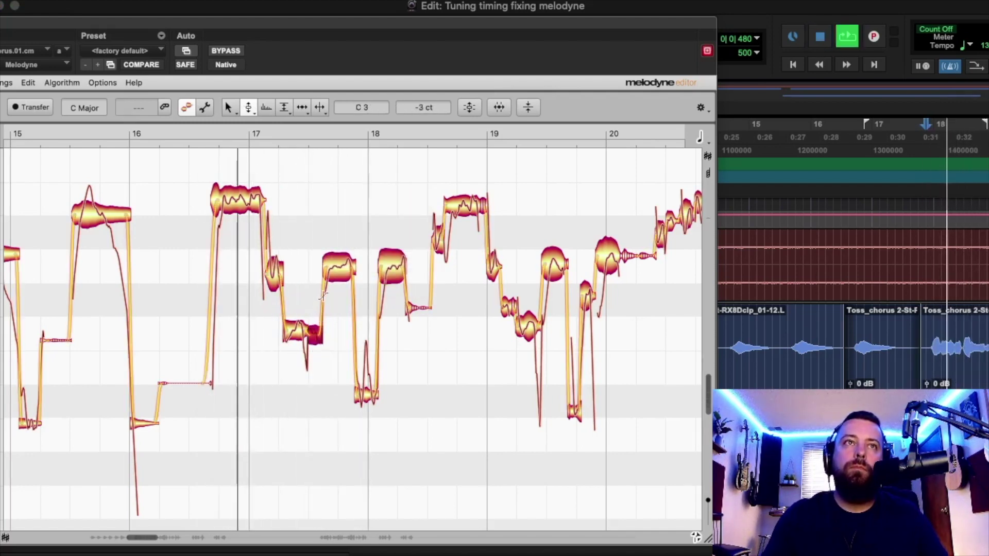
left_click(337, 267)
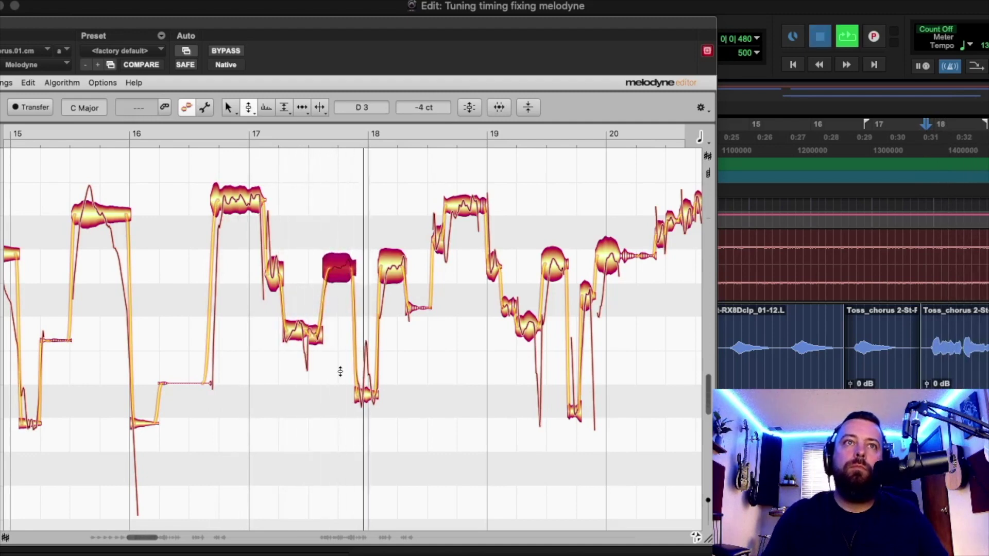
Step: Raise the low note just before bar 18 to C 3, -2 ct, and lower the thin tail after bar 18 to C 3, +6 ct
key("space")
left_click_drag(366, 394, 366, 335)
key("space")
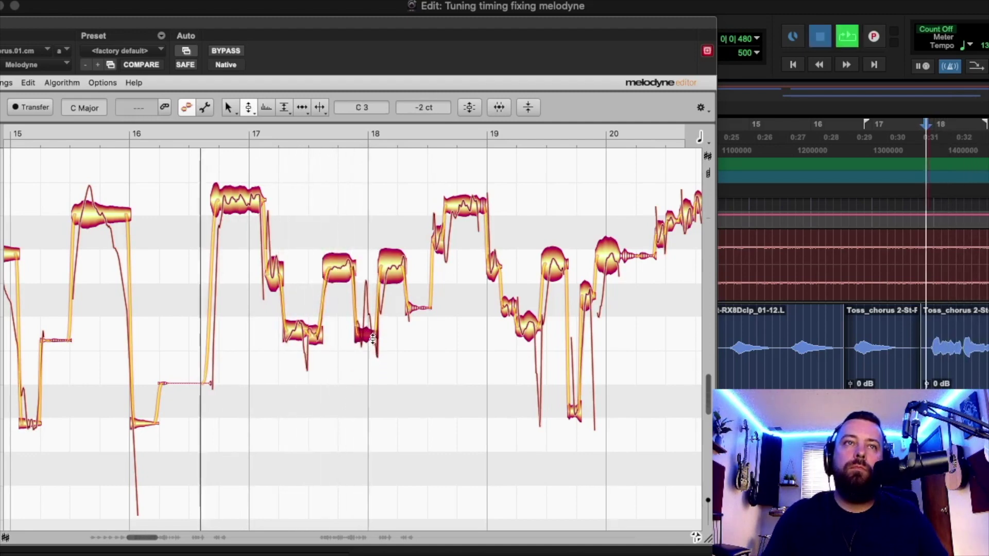
left_click(311, 337)
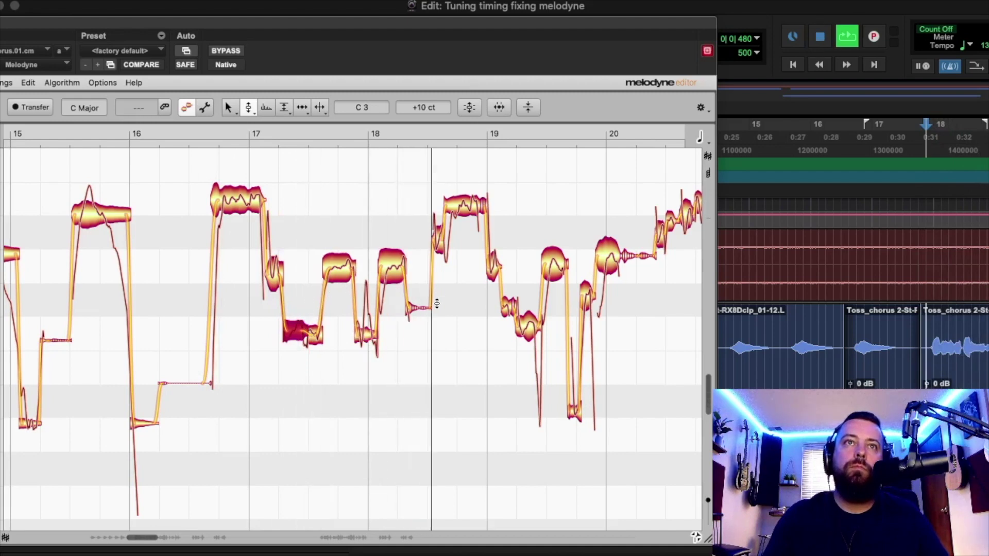
left_click_drag(410, 308, 411, 332)
key("space")
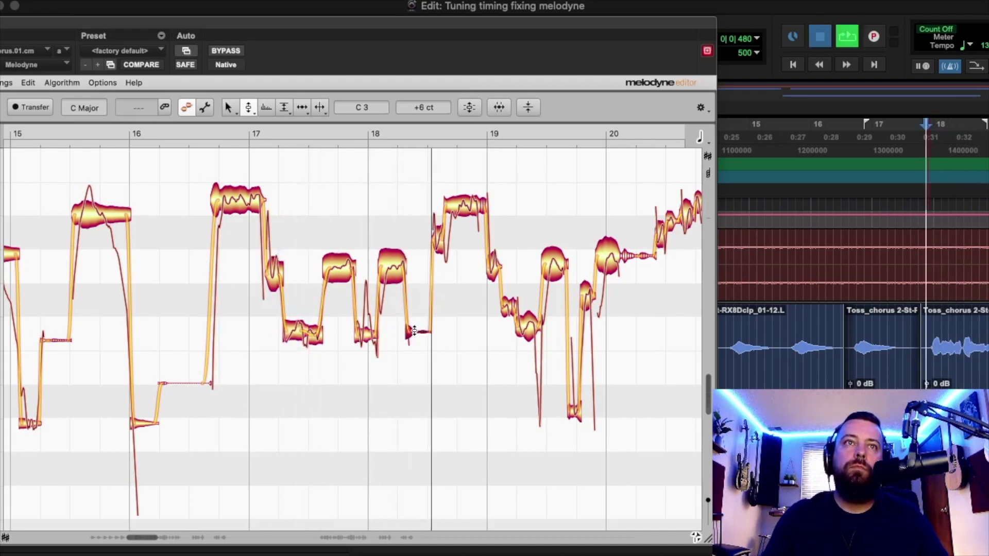
Step: Split the start off the D 3 note between bars 17 and 18 and lower that piece to C 3, +15 ct
left_click(352, 271)
key("space")
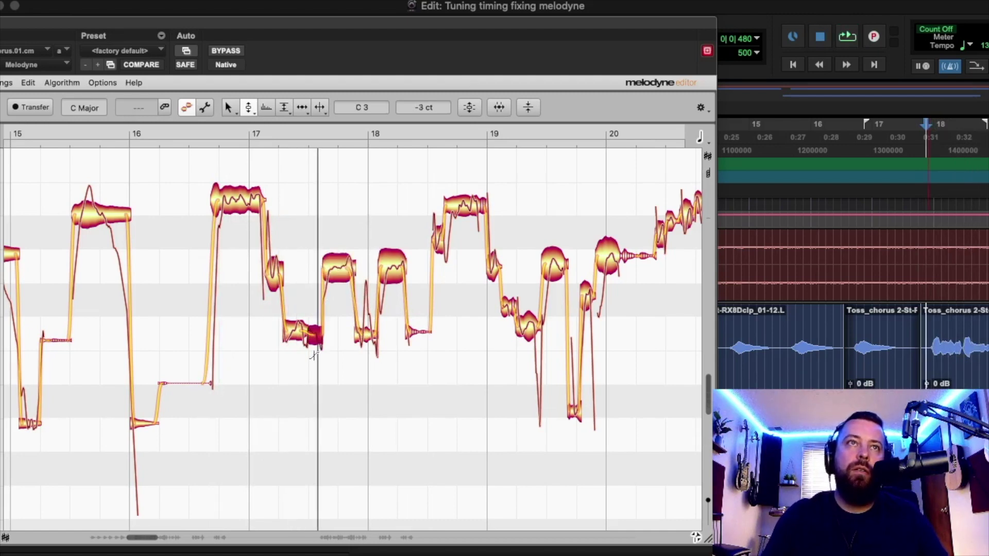
key("space")
left_click(348, 271)
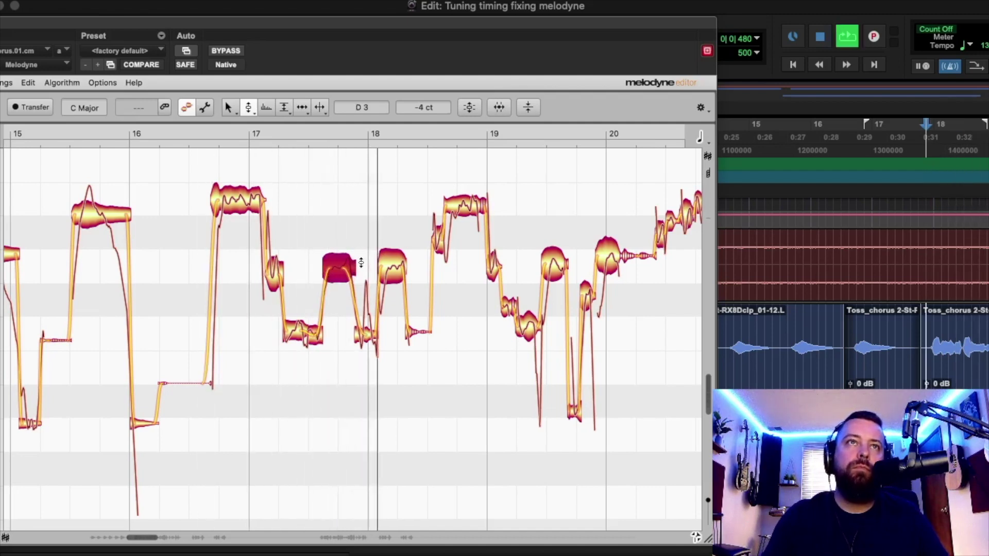
left_click(320, 108)
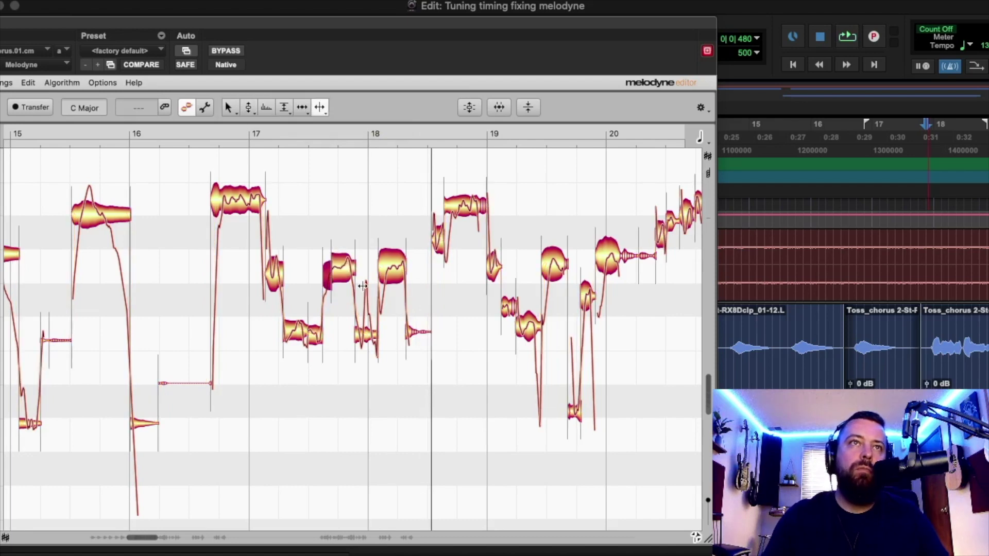
left_click(248, 107)
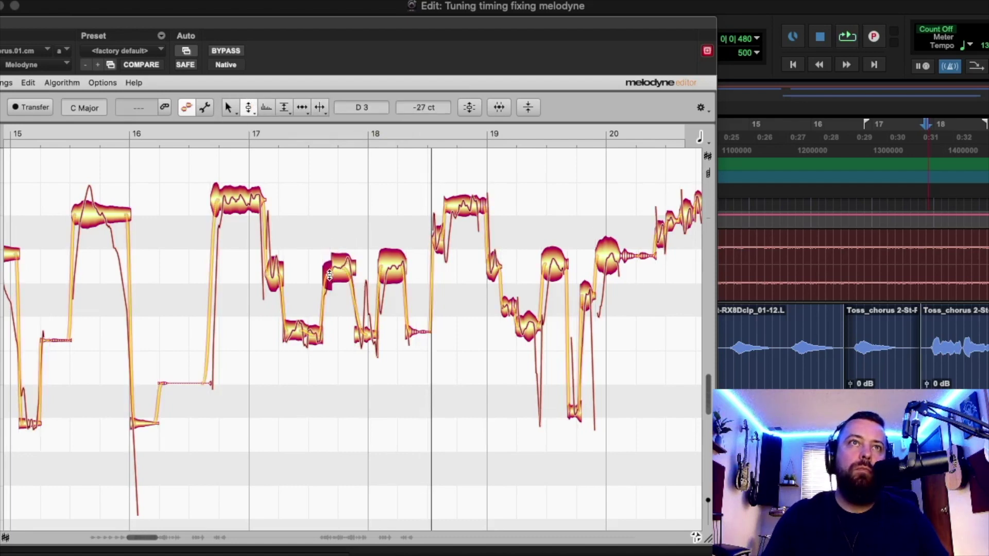
key("space")
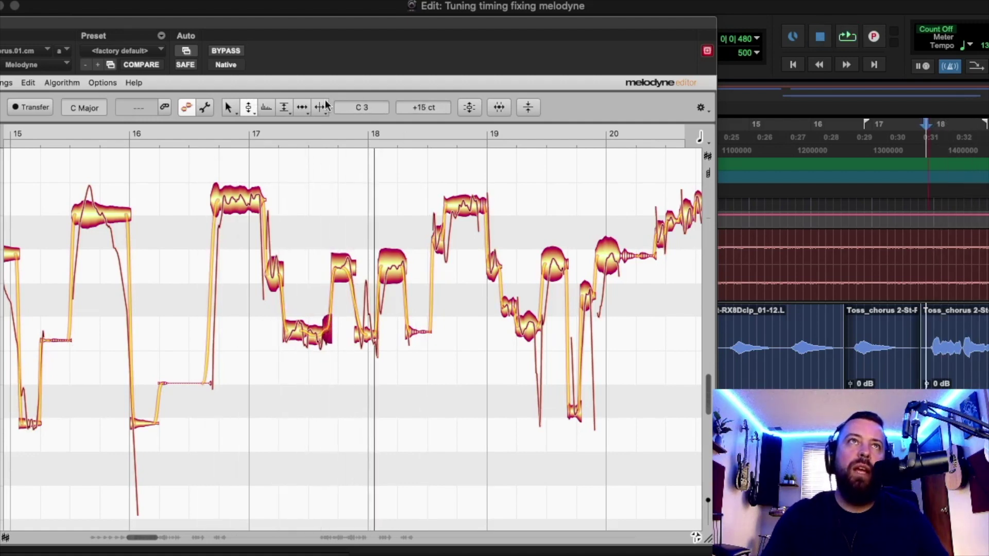
Step: Fine-tune the split-off piece between bars 17 and 18 to C 3, +13 ct, and play back the phrase
left_click(228, 107)
left_click(232, 136)
left_click_drag(280, 230, 481, 324)
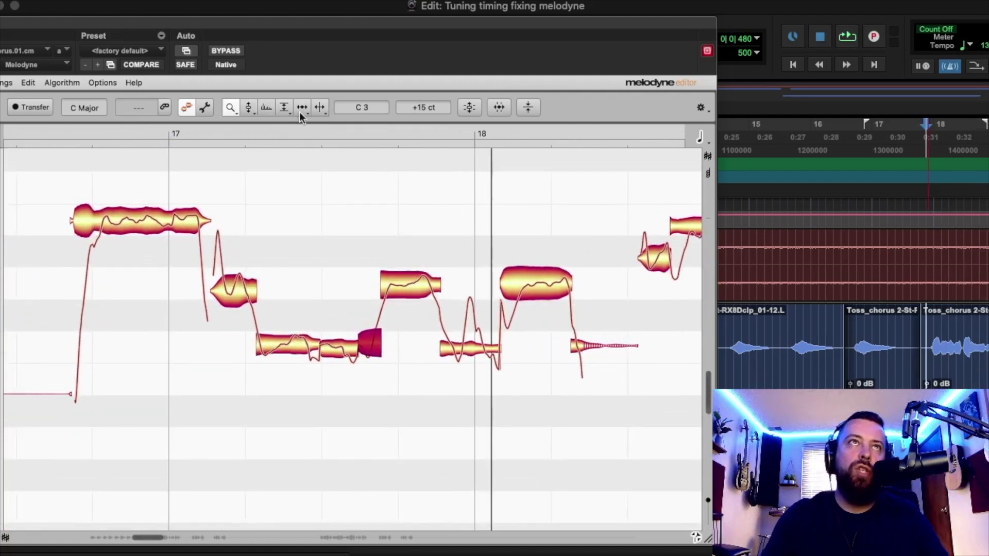
left_click(320, 108)
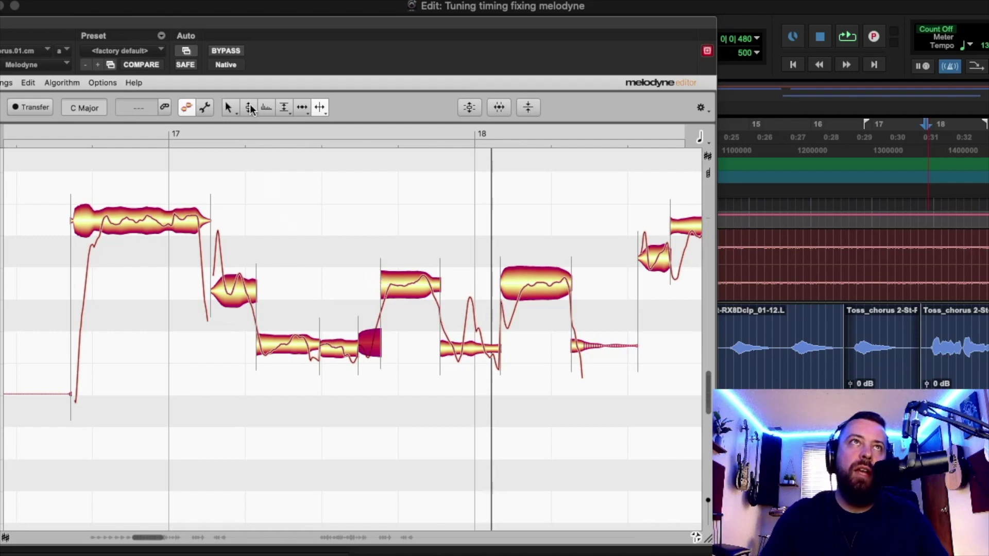
left_click(250, 107)
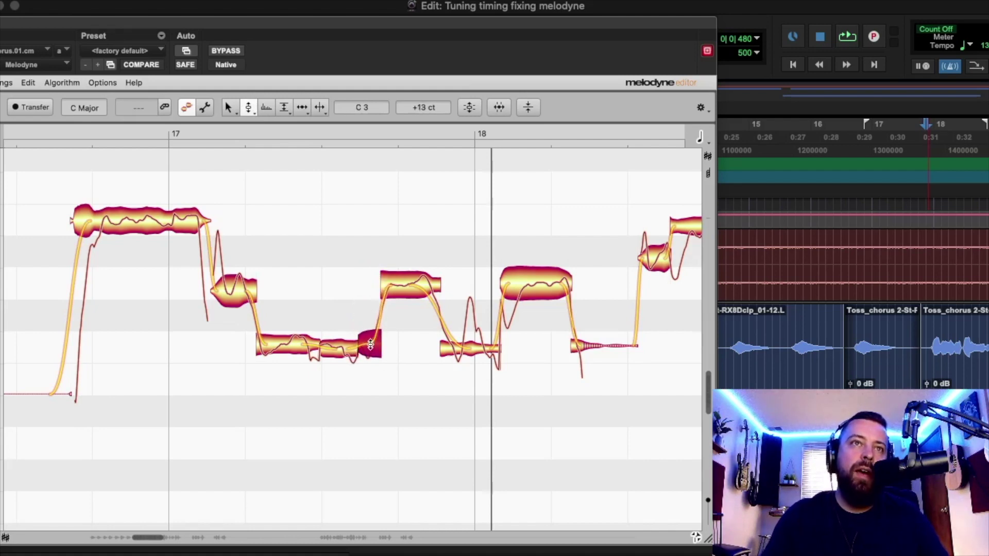
key("space")
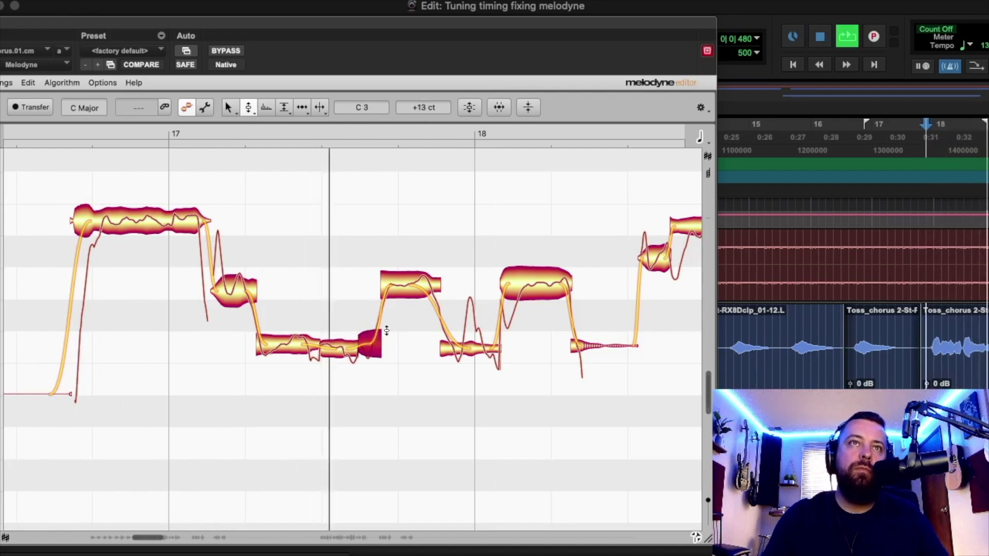
key("space")
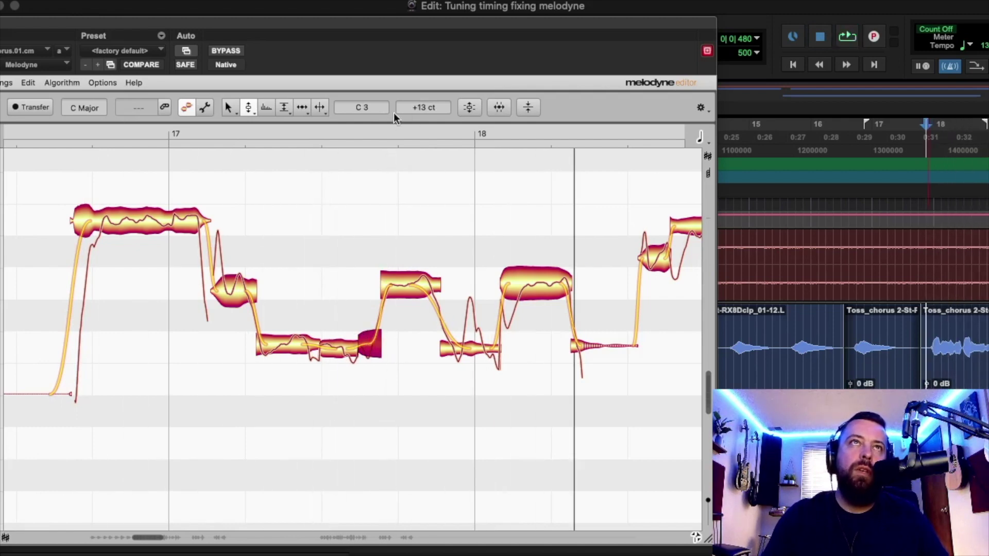
Step: Split the start off the D 3 note after bar 18 and lower that piece to C 3, +17 ct
left_click(318, 108)
left_click_drag(511, 284, 516, 280)
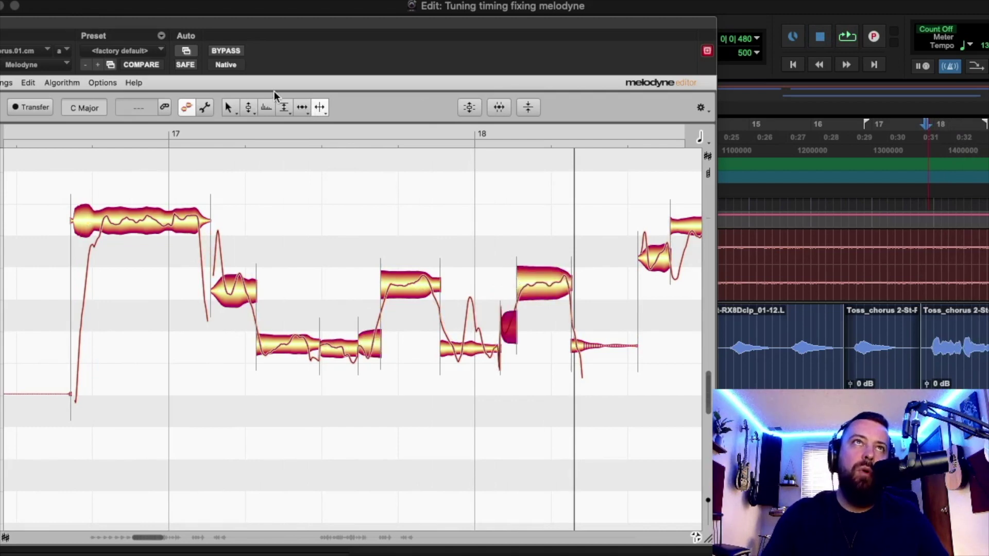
left_click(248, 108)
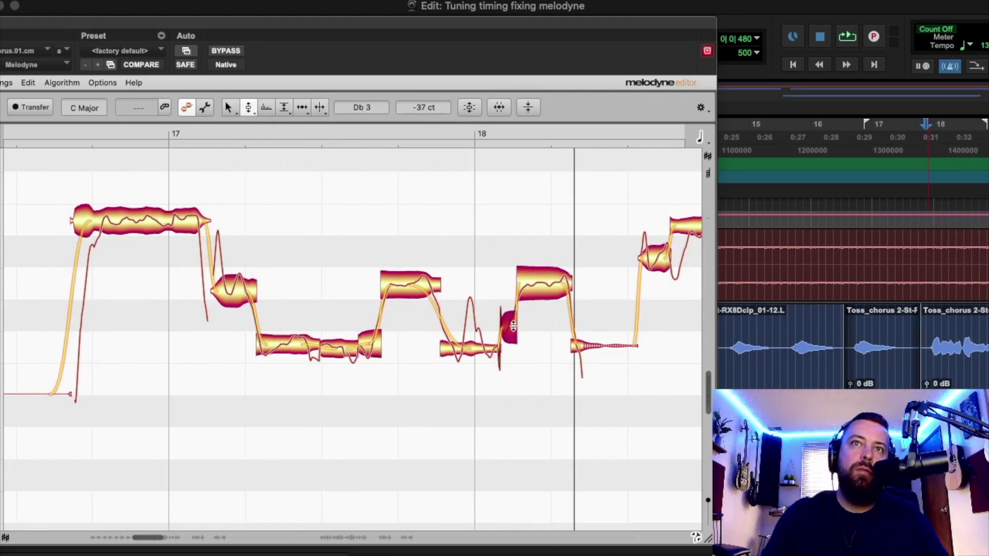
key("space")
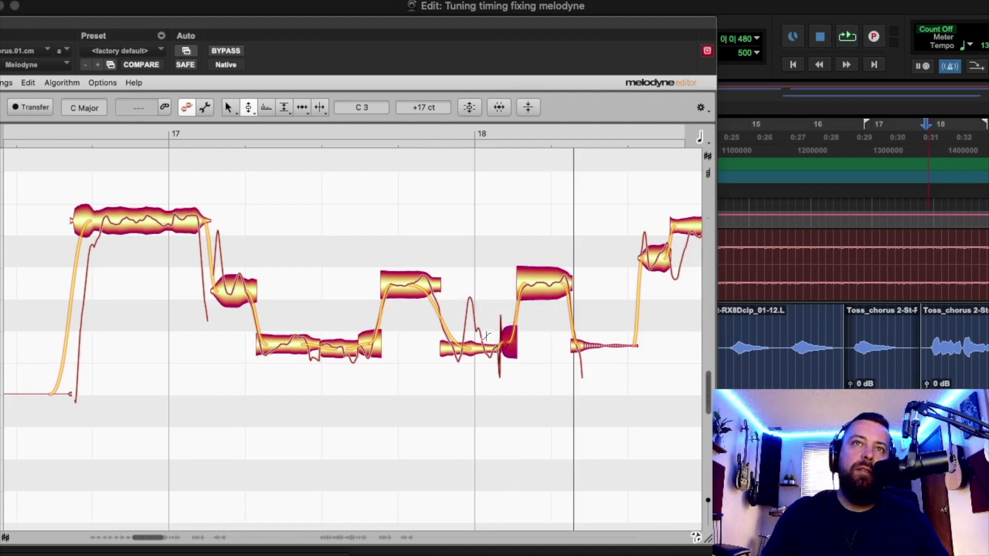
Step: Reduce the pitch modulation of the low note at bar 18, set the following tail's modulation to 7%, and play back the result
left_click_drag(248, 107, 251, 130)
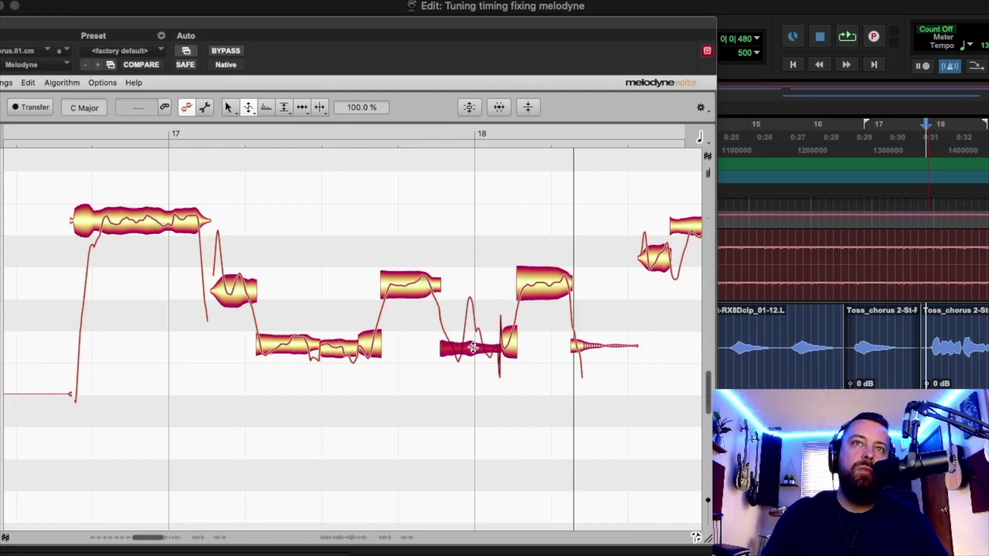
key("space")
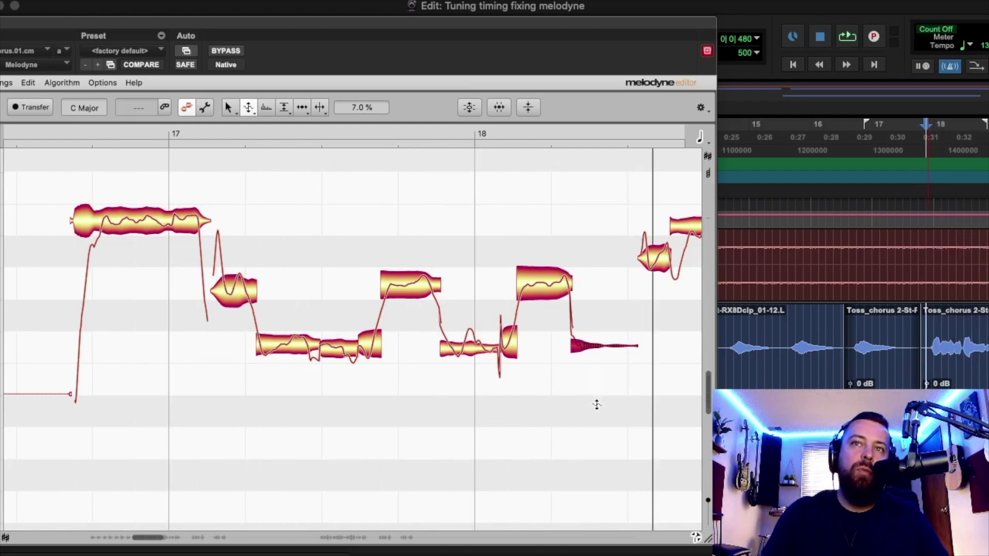
key("space")
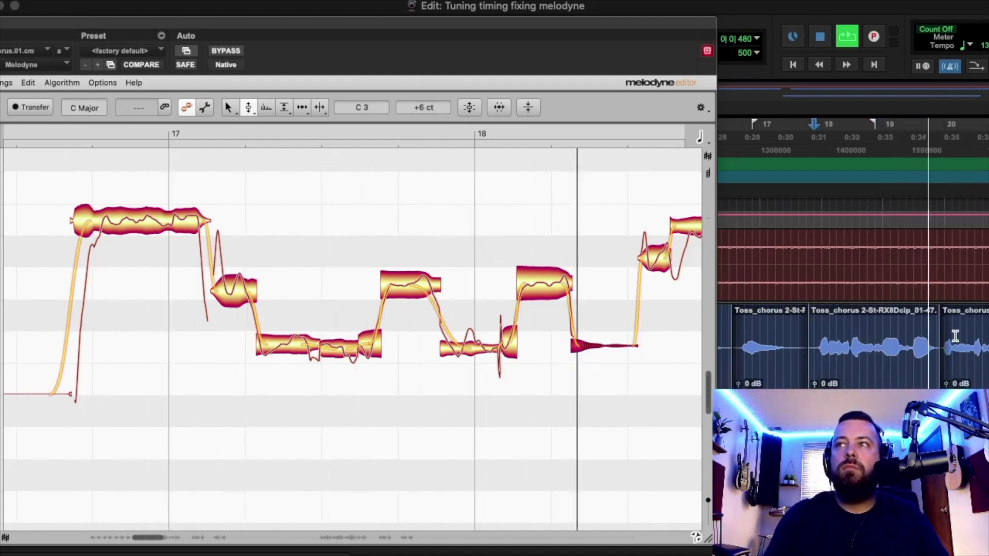
key("space")
Step: Loop the selected vocal clip, split the start off the long note before bar 17, and lower that piece to D 3, +16 ct
left_click_drag(938, 332, 814, 347)
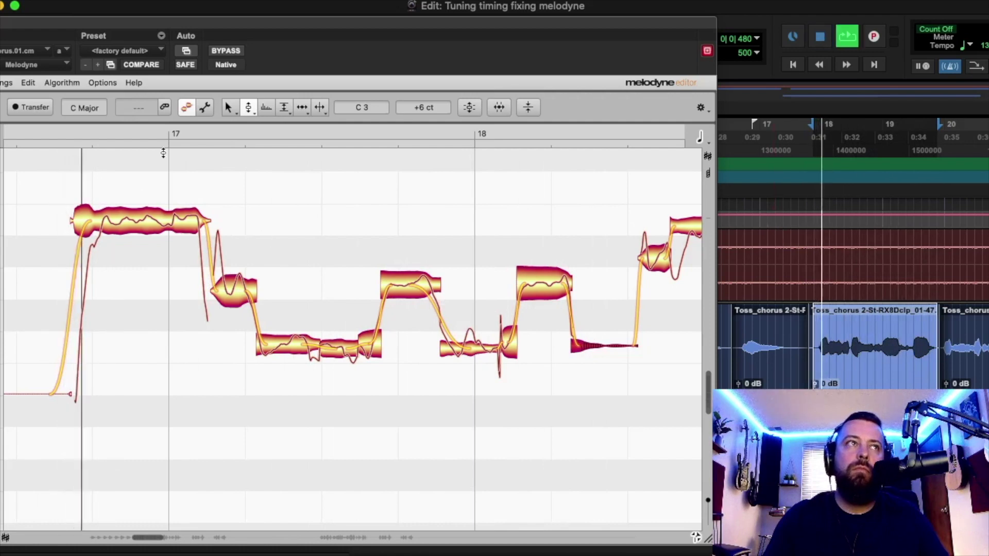
key("space")
left_click(319, 107)
left_click(100, 220)
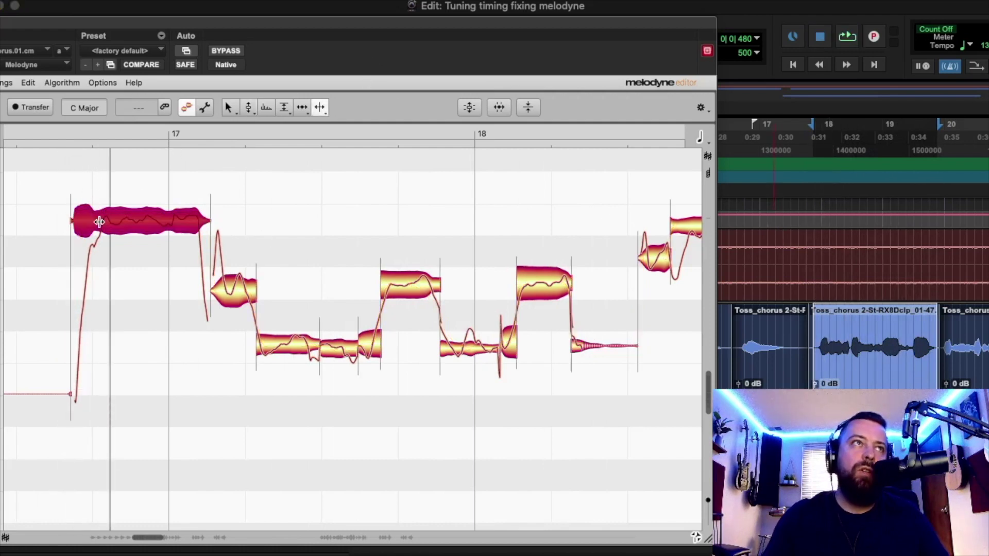
left_click(249, 107)
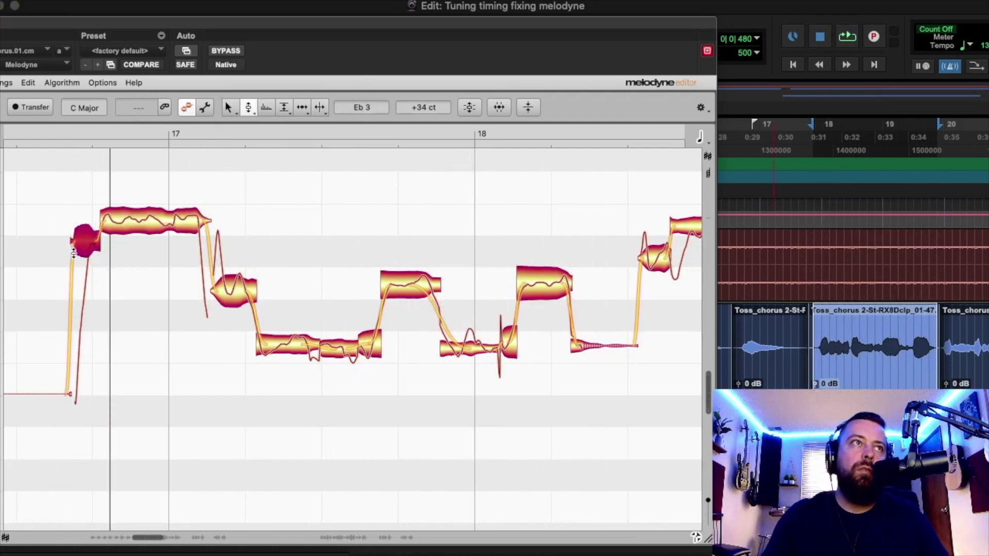
left_click_drag(90, 253, 94, 280)
key("space")
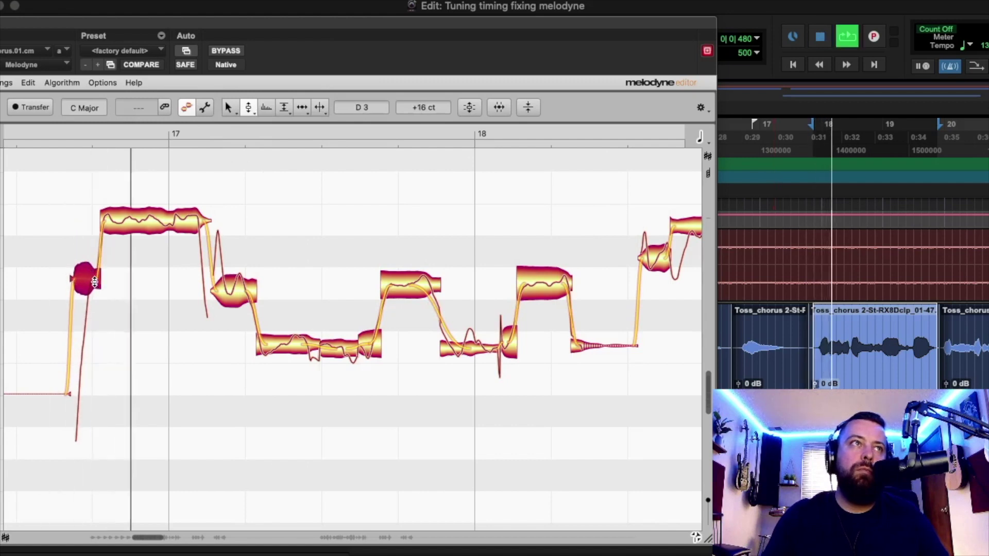
Step: Raise the short note after bar 17 slightly and reduce the pitch modulation of the first low piece following it to 50%
left_click(233, 286)
key("space")
right_click(290, 349)
left_click(283, 370)
left_click_drag(289, 351, 289, 385)
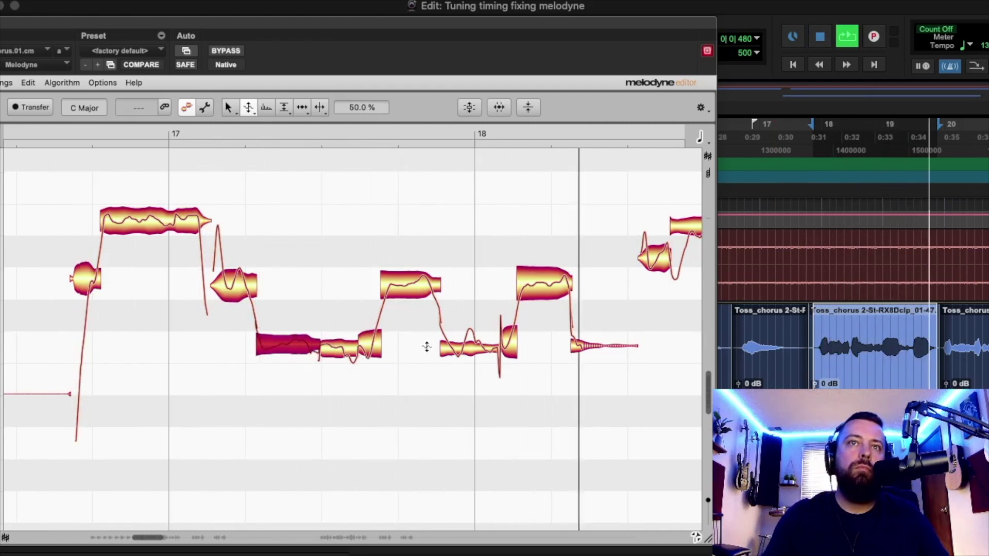
Step: Loop playback of the phrase after bar 18 and lower the short note before the long high one to D 3, 0 ct
scroll(859, 371, "right", 4)
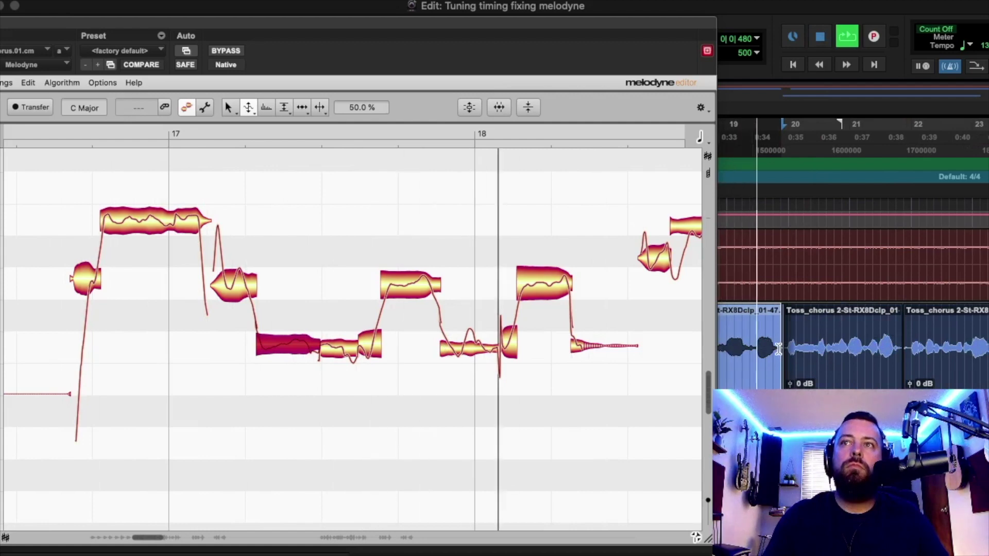
key("space")
key("space")
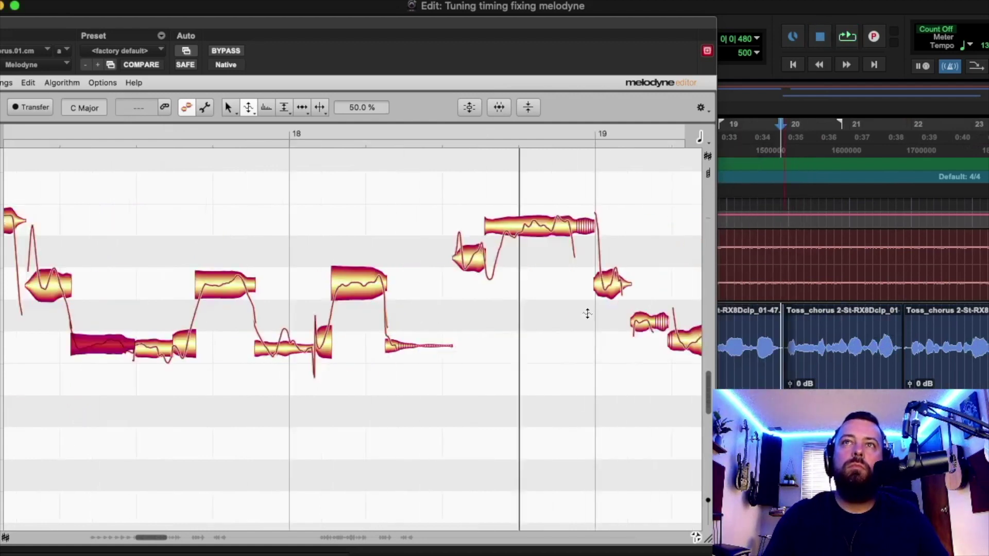
left_click_drag(375, 257, 376, 281)
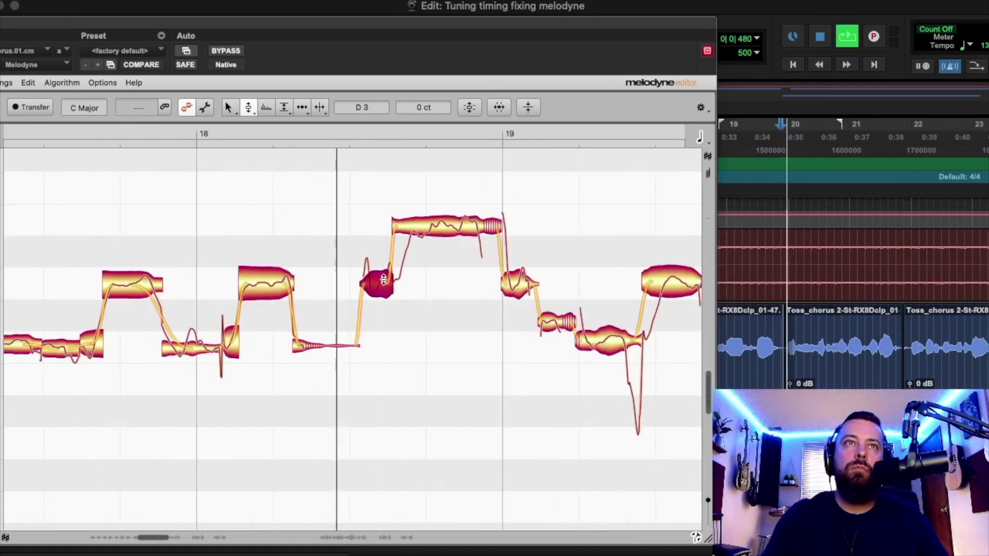
Step: Raise the long high note before bar 19 slightly and set its pitch modulation to 74%
left_click(437, 231)
right_click(437, 232)
left_click(438, 242)
left_click_drag(446, 222, 493, 270)
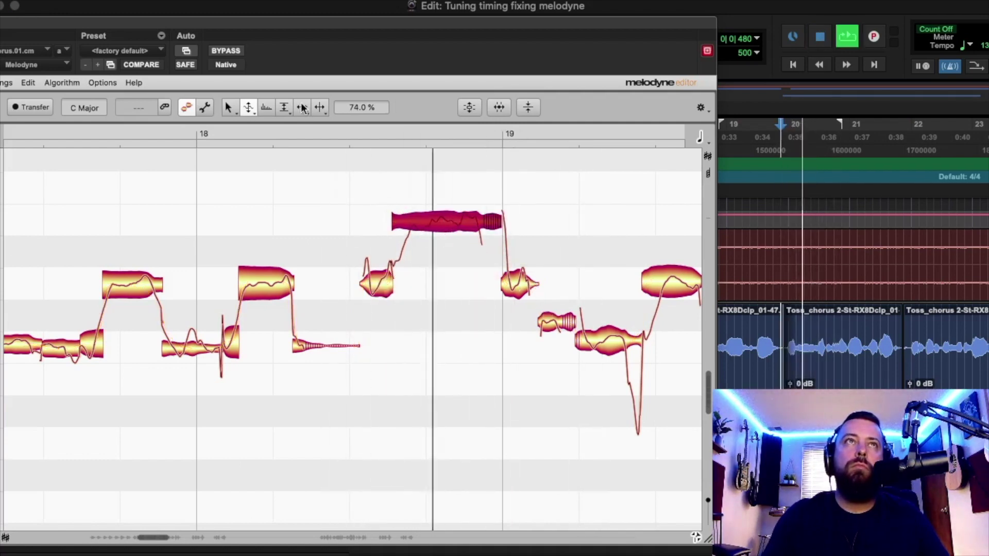
Step: Lower the second short note after bar 19 to C 3 and set the pitch modulation of the low note following it to 81%
left_click_drag(556, 322, 546, 350)
left_click(596, 349)
right_click(596, 348)
left_click(593, 345)
Step: Split the start off the D 3 note midway between bars 19 and 20 and lower that piece into the C 3 row
right_click(623, 261)
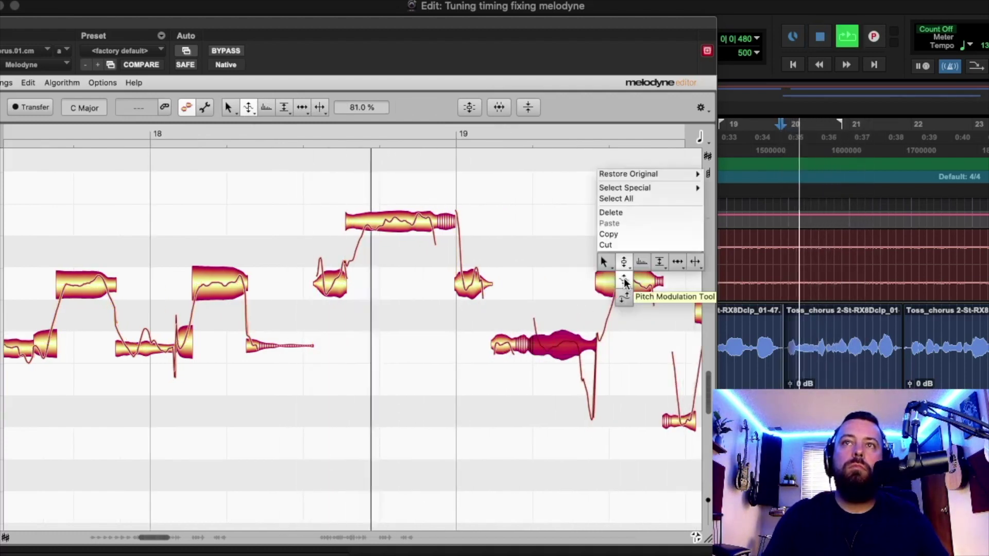
left_click(696, 261)
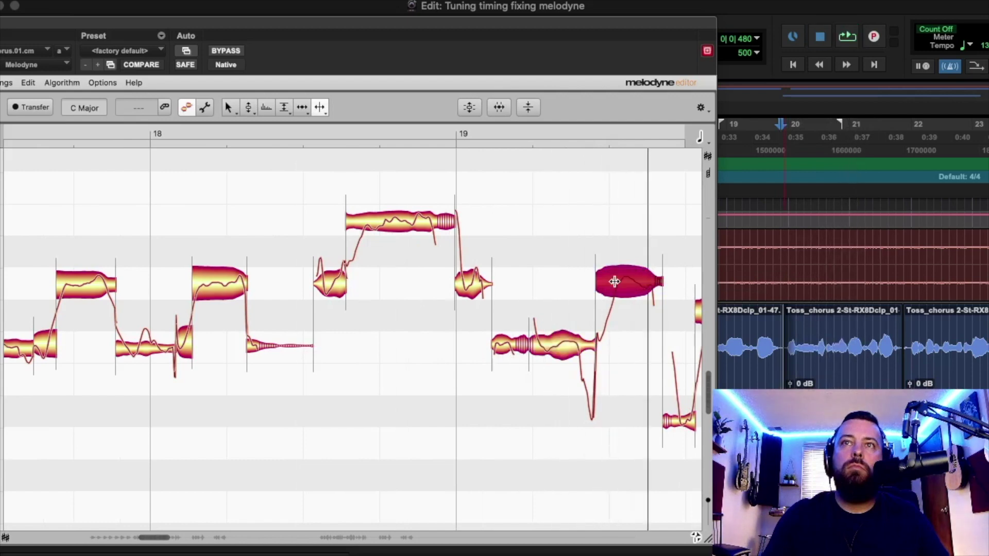
double_click(615, 282)
left_click(249, 108)
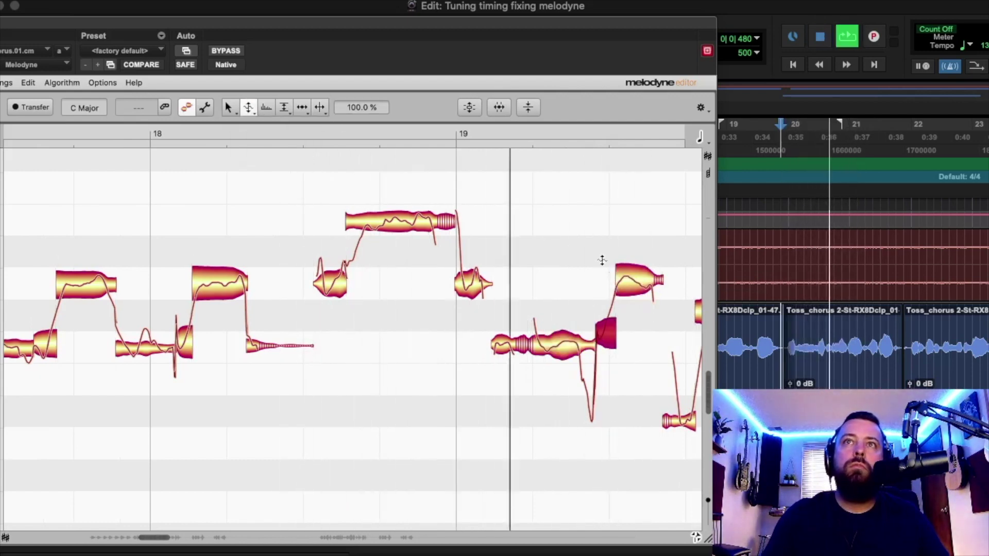
left_click(630, 285)
key("space")
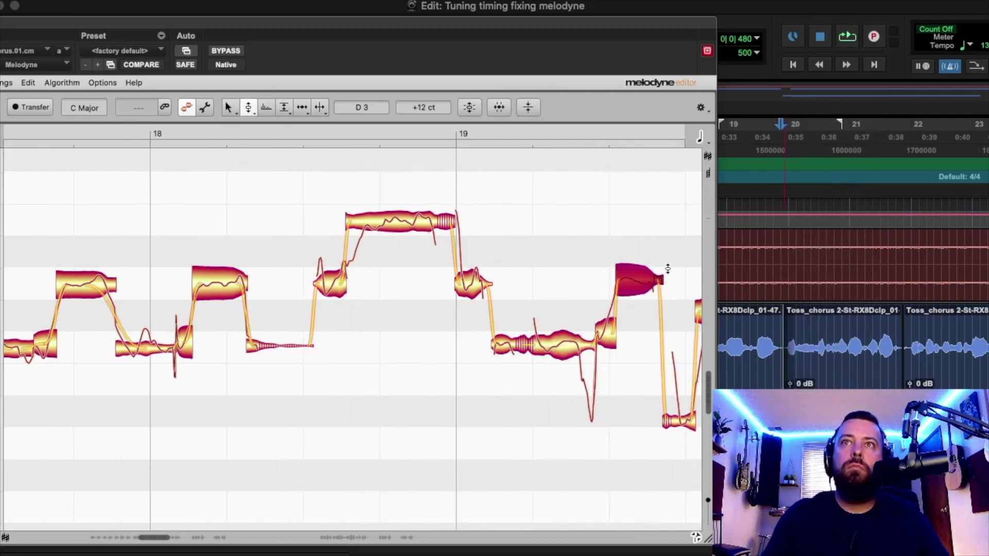
Step: Raise the low note before bar 20 to C 3, then set the next short note to D 3, +2 ct and the long one to D 3, +7 ct
key("Left")
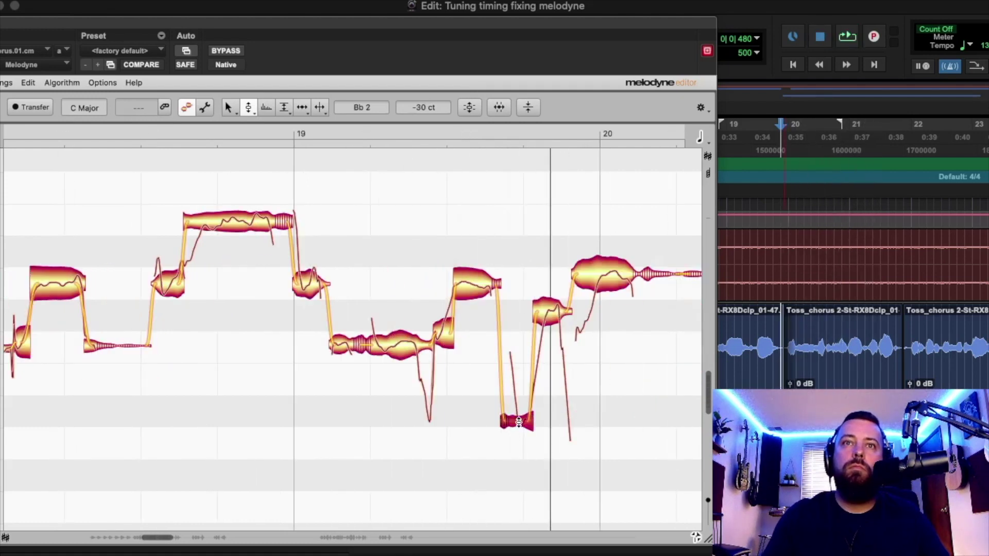
key("space")
left_click_drag(552, 317, 557, 309)
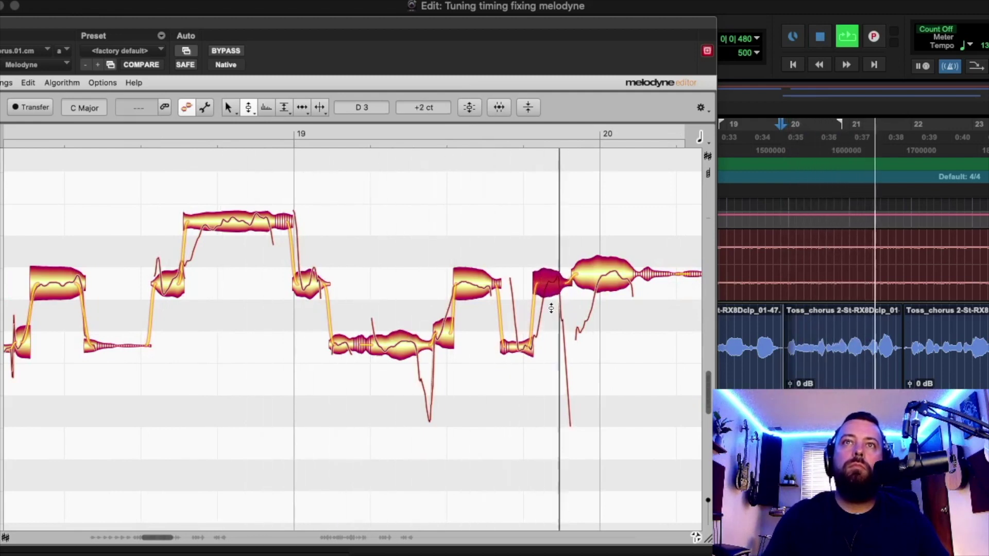
left_click(606, 294)
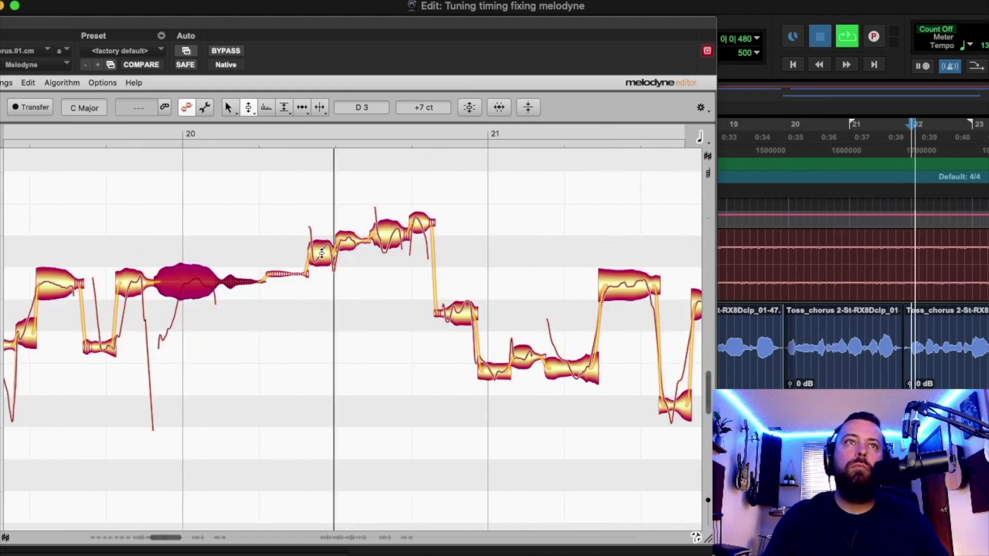
Step: Lower the short note midway between bars 20 and 21 to D 3, +4 ct and play the phrase
left_click(319, 277)
left_click_drag(320, 280, 323, 283)
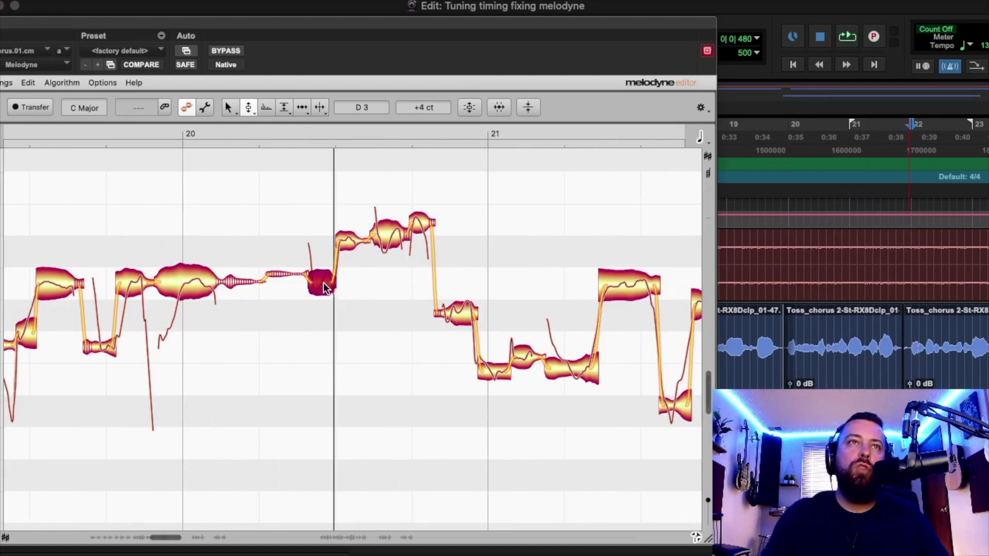
key("space")
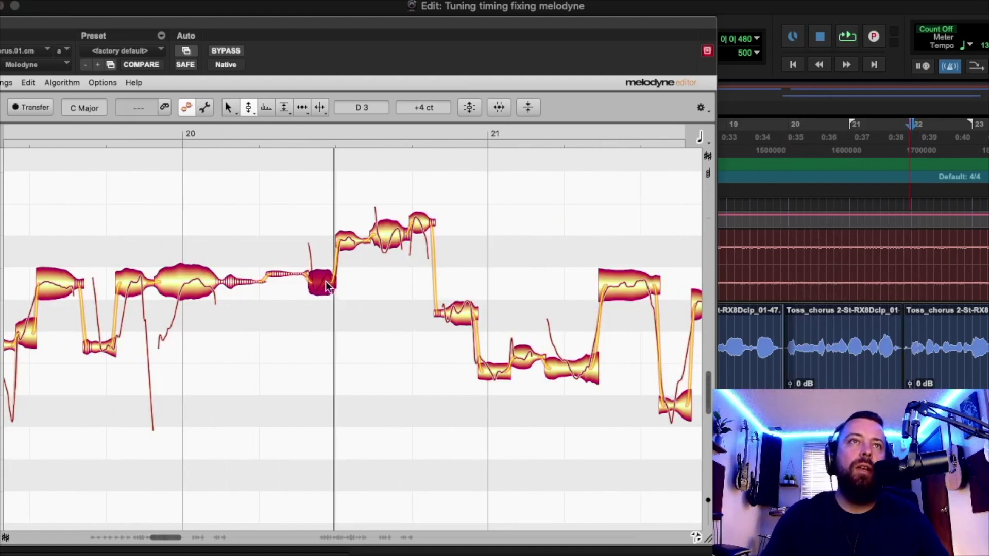
Step: Raise the next two notes before bar 21 to E 3, with the second one at +1 ct
left_click(357, 223)
left_click(392, 229)
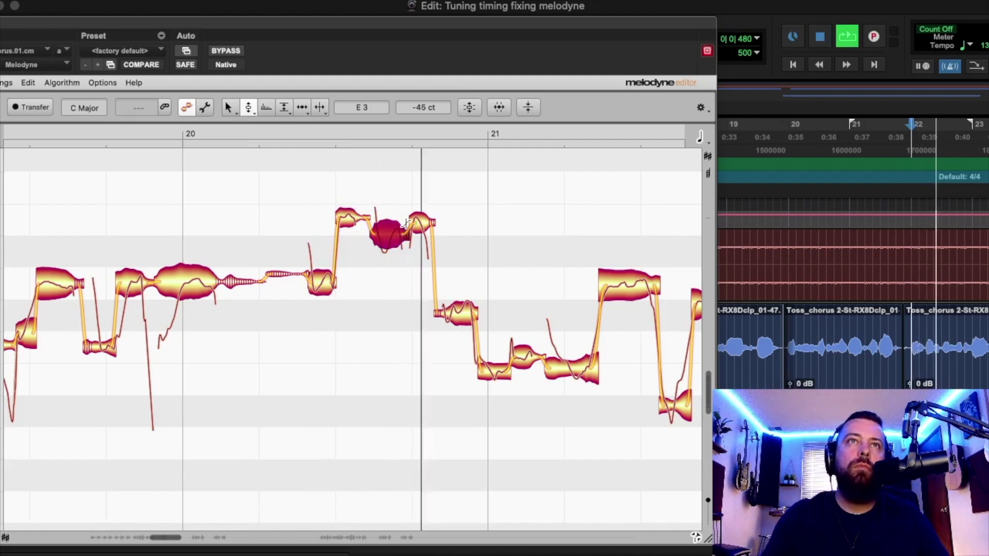
double_click(409, 233)
key("space")
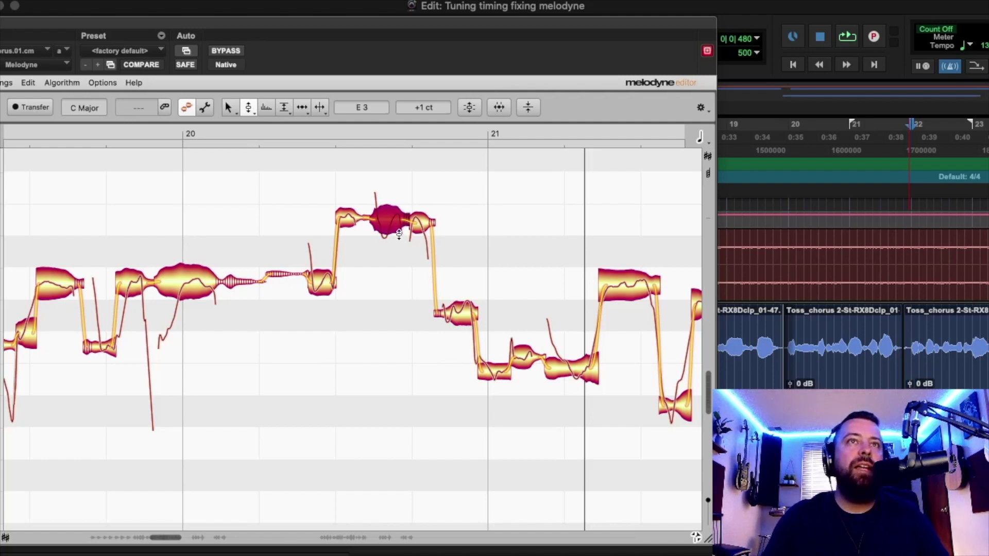
Step: Raise the note just before bar 21 to D 3, try the low note at bar 21 on B 2, -1 ct, and play it back
left_click_drag(455, 311, 455, 286)
left_click(497, 380)
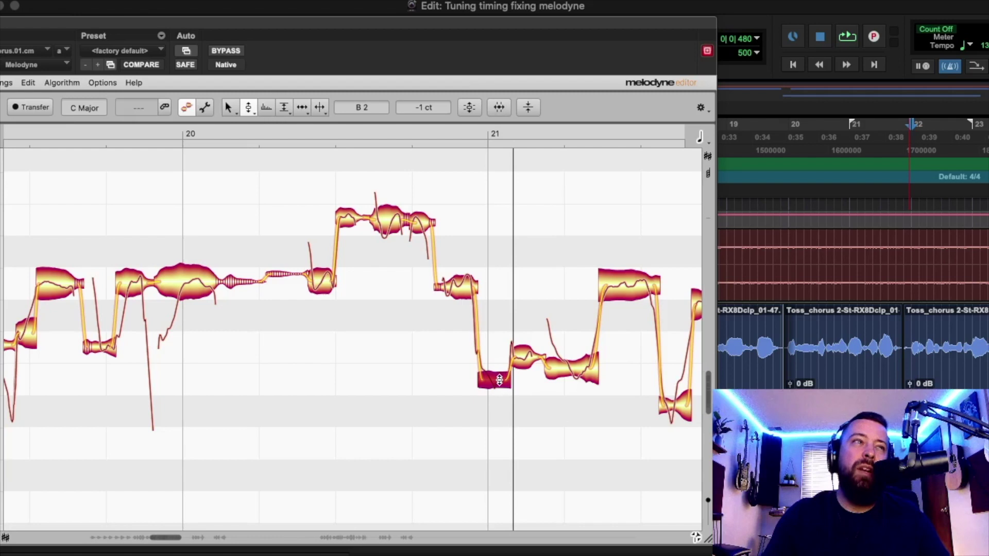
key("space")
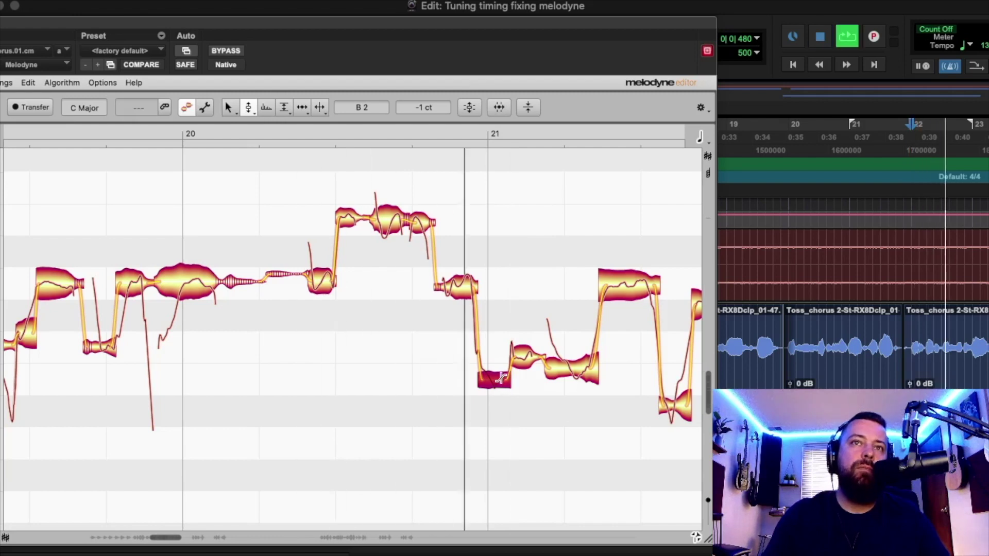
Step: Raise the low notes after bar 21 to C 3, with the second at +7 ct and the third at +18 ct
key("space")
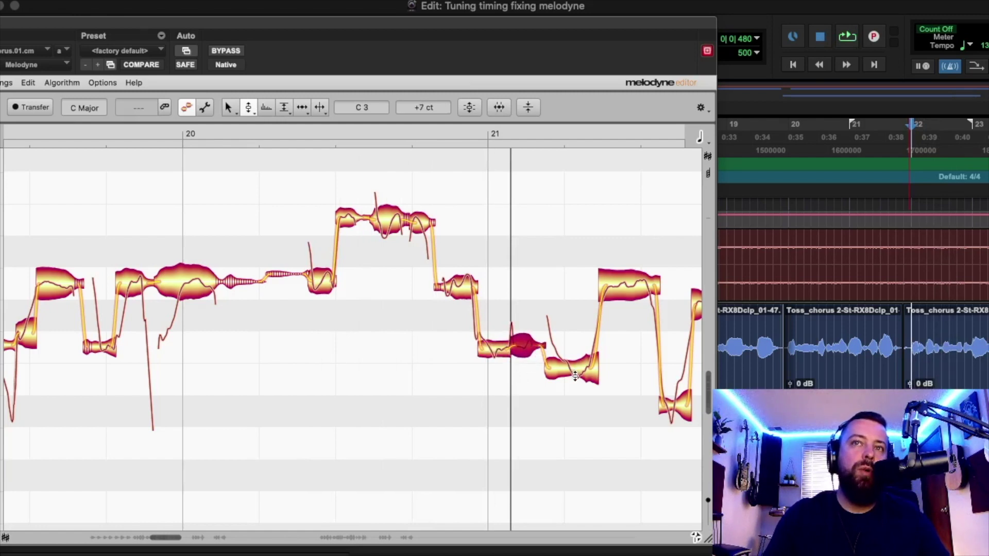
left_click_drag(576, 377, 576, 354)
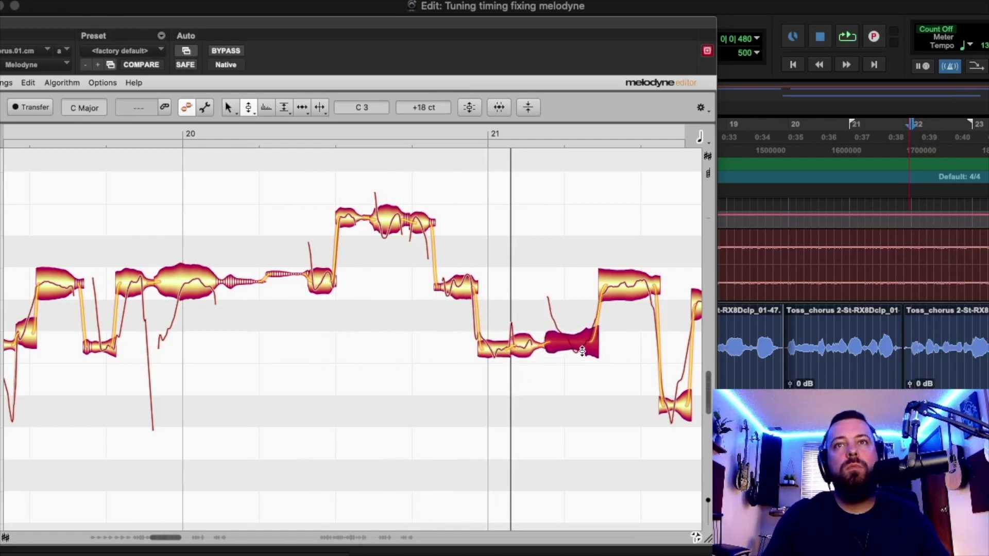
Step: Play the phrase and snap the long note midway between bars 21 and 22 to D 3, 0 ct
key("space")
left_click(618, 295)
double_click(618, 295)
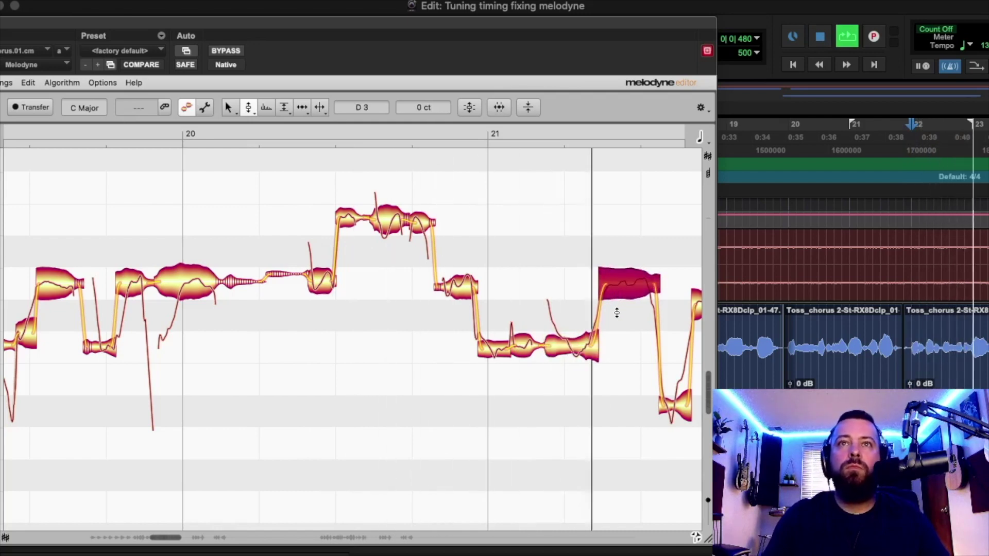
Step: Raise the low note before bar 22 to C 3, -21 ct and place the two notes after it on D 3, the long one at +13 ct
left_click_drag(649, 409, 643, 381)
left_click_drag(660, 307, 661, 285)
left_click(503, 280)
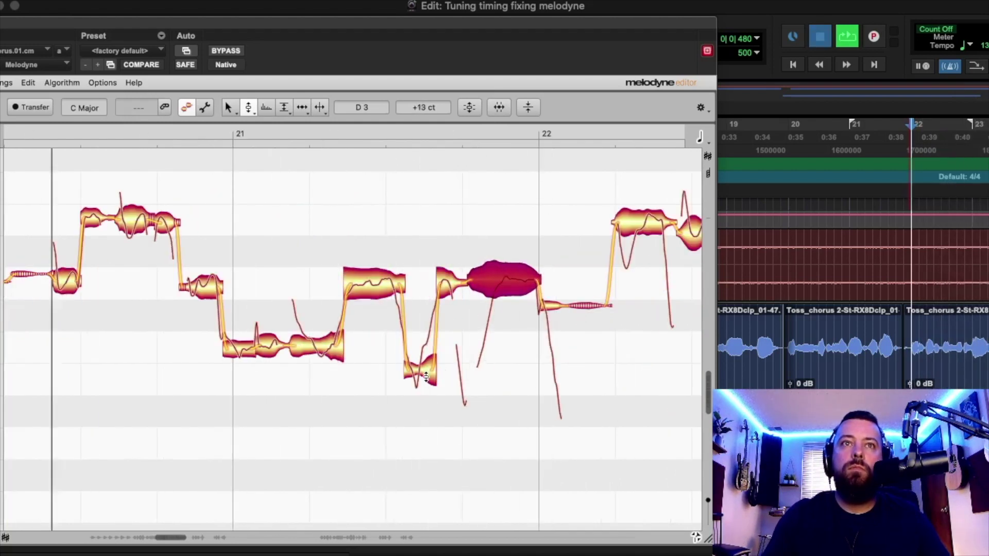
left_click_drag(437, 384, 440, 367)
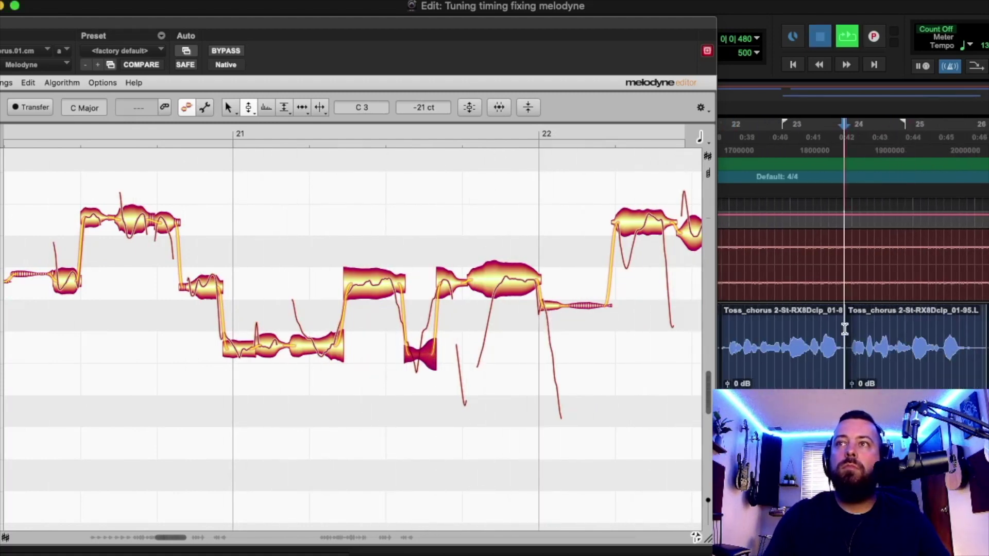
Step: Set the first high note after bar 22 to E 3, -23 ct and adjust the short note before bar 23 around D 3, -12 ct
left_click_drag(647, 216, 646, 221)
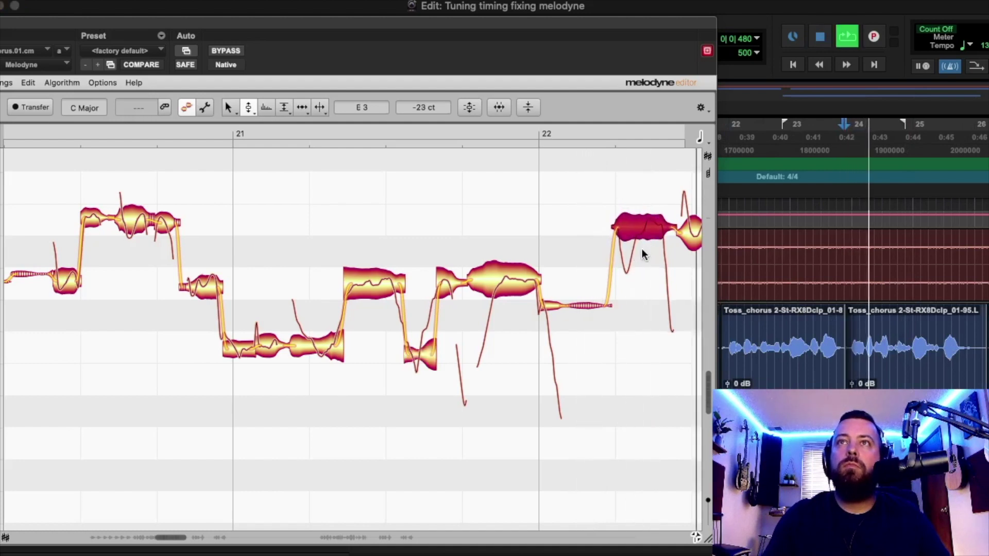
left_click(632, 276)
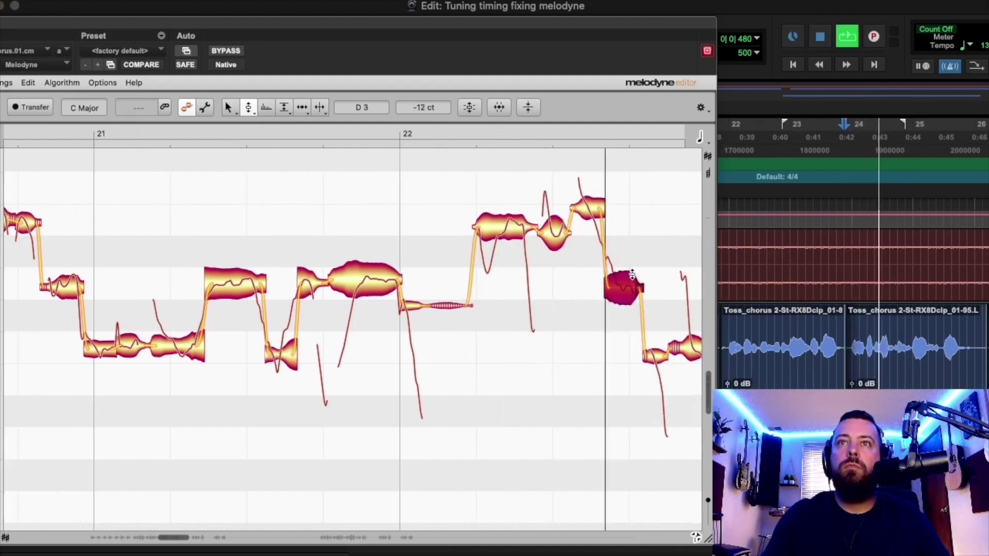
left_click_drag(632, 276, 625, 281)
Step: Tune the low notes around bar 23 to C 3, the first note after it to D 3, -4 ct, and bar 24's preceding tail to C 3, +3 ct
left_click(640, 354)
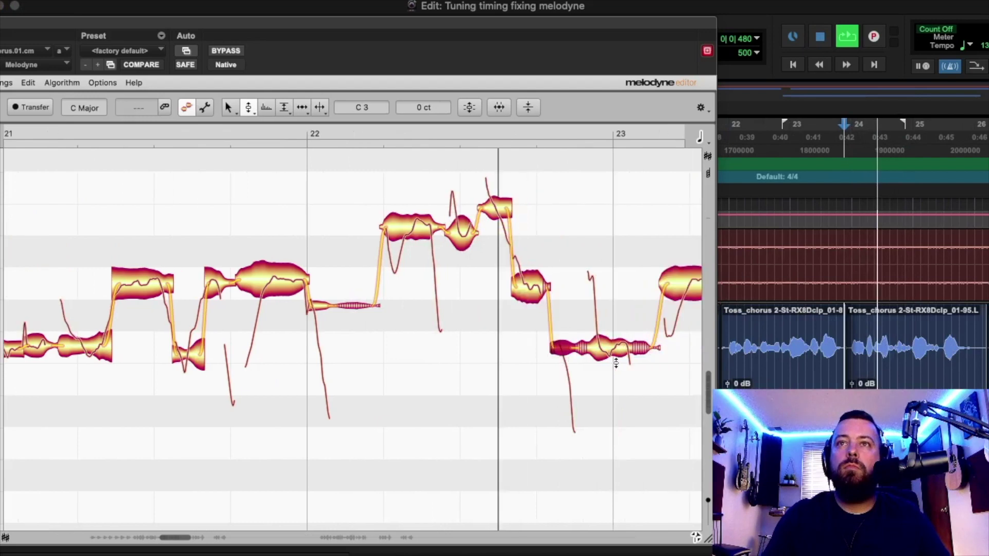
key("alt+Right")
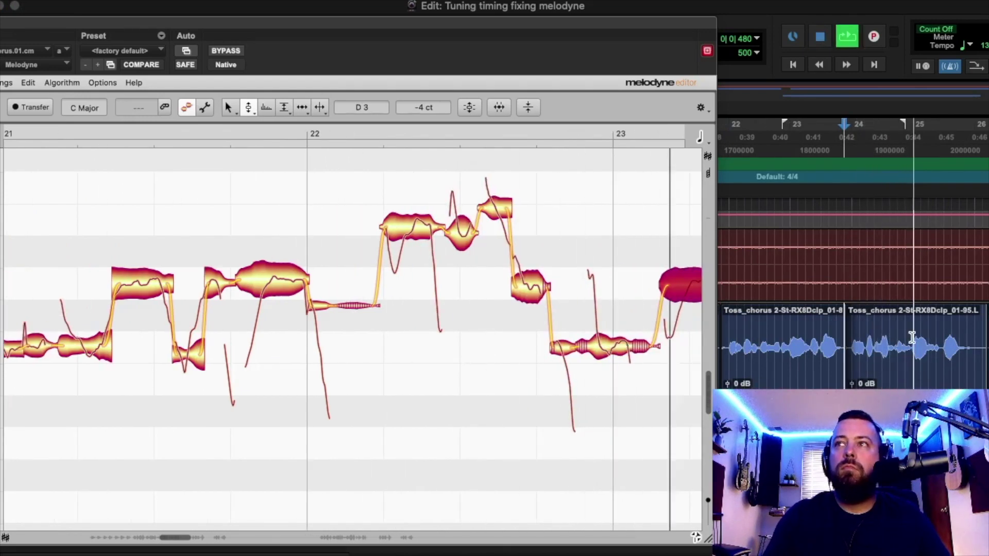
key("alt+Right")
left_click_drag(617, 394, 586, 362)
left_click(675, 346)
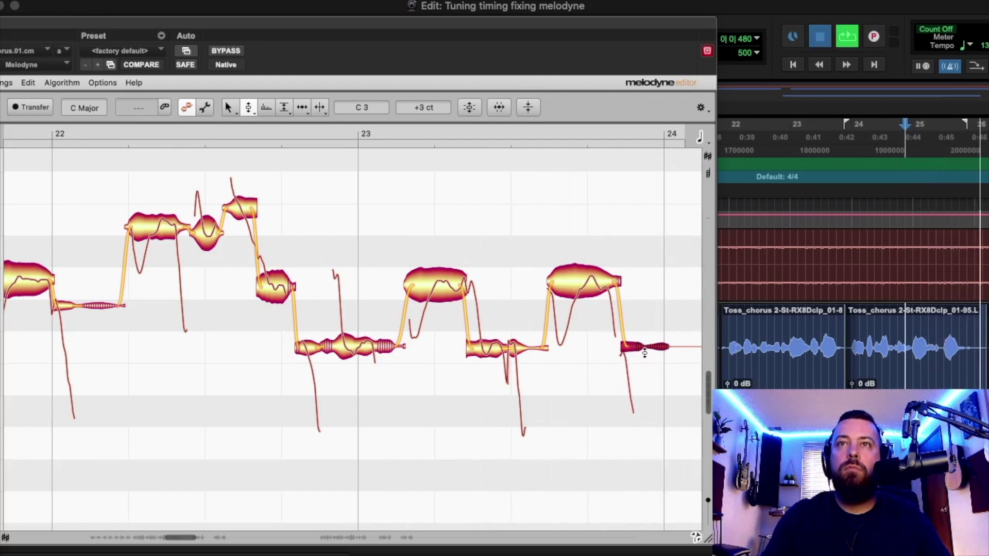
Step: Reduce the pitch modulation of the short tail before bar 24 to 10%
left_click(630, 360)
left_click_drag(630, 360, 624, 402)
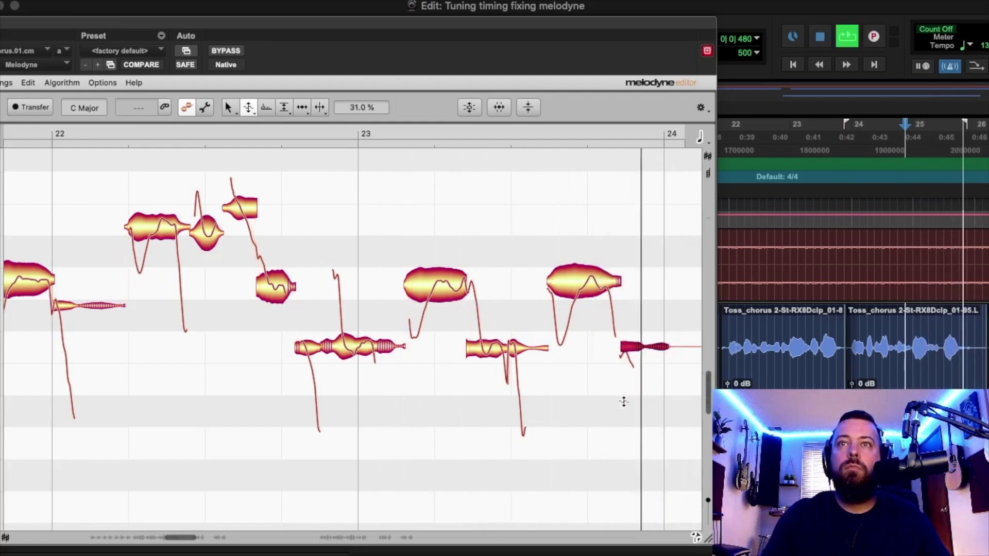
mouse_move(635, 355)
left_mouse_down()
mouse_move(631, 372)
mouse_move(638, 362)
left_mouse_up()
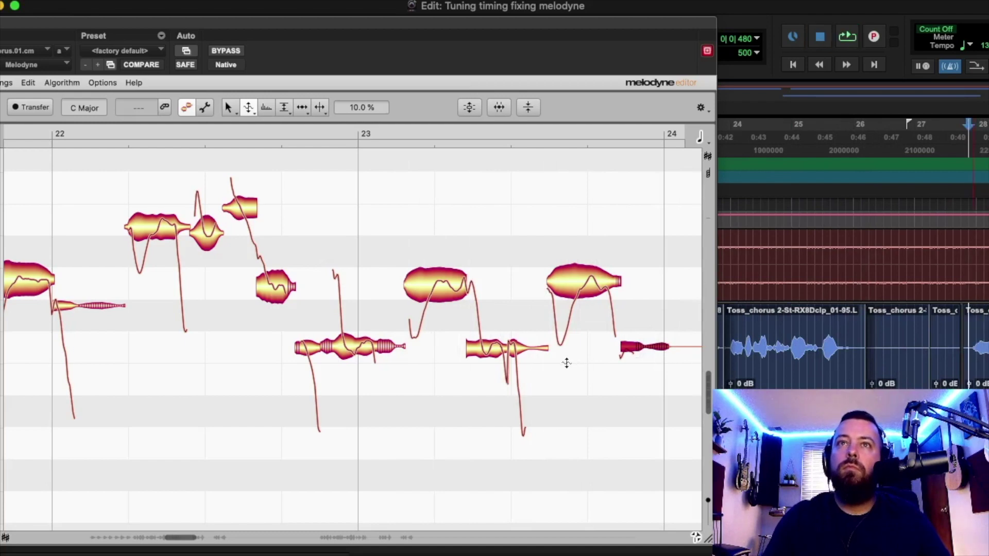
Step: Play the phrase around bar 26 and raise its two high E 3 notes slightly
key("space")
scroll(580, 324, "right", 5)
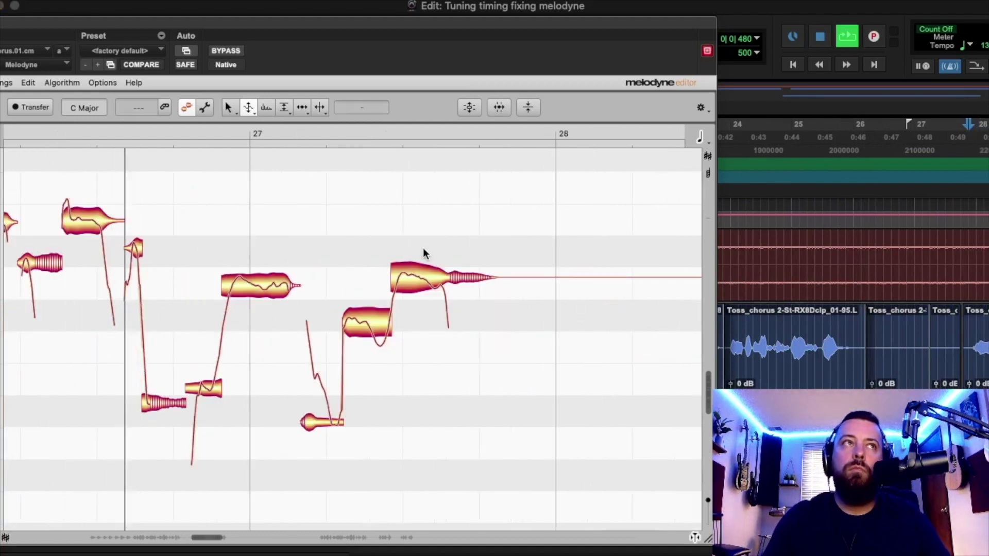
scroll(205, 165, "left", 2)
left_click(100, 220)
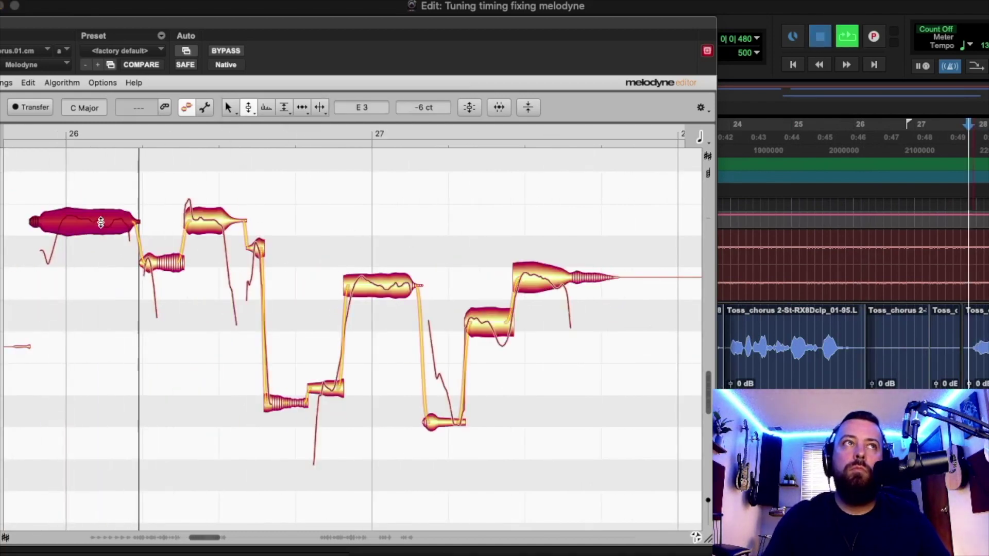
left_click(198, 215)
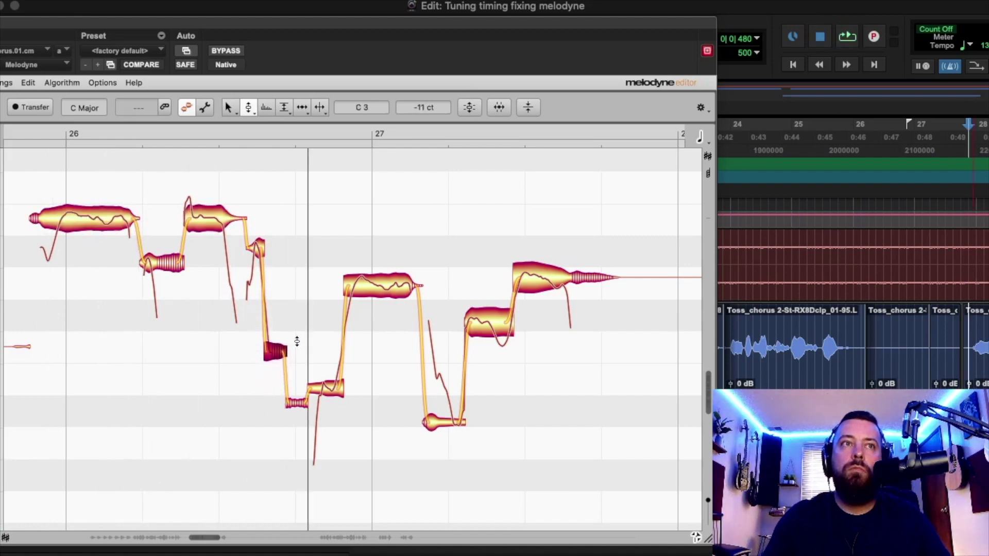
Step: Split the low note before bar 27, raise its first piece to C 3, -1 ct, and raise the short note after it to C 3
left_click_drag(275, 349, 274, 350)
key("space")
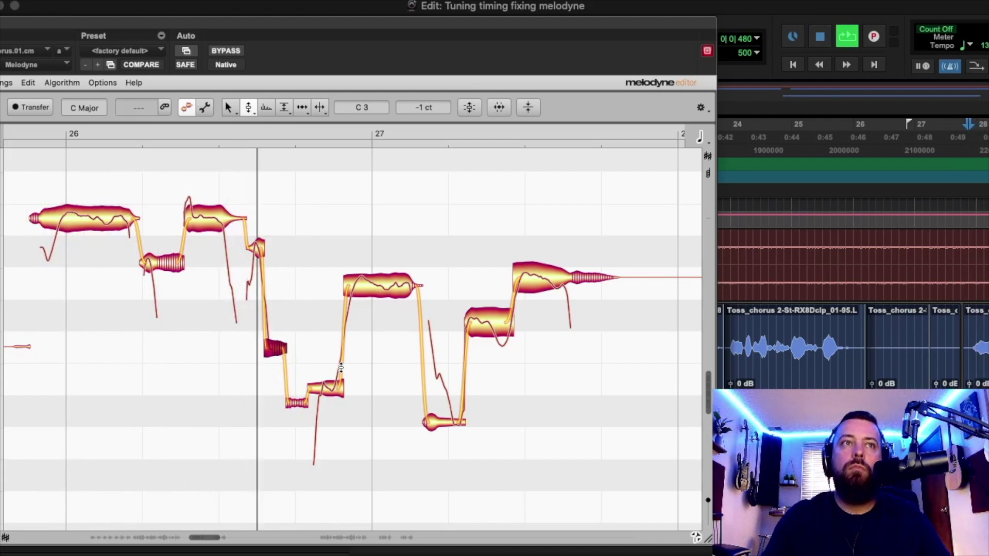
left_click_drag(341, 393, 342, 355)
Step: Set the long note spanning bar 27 to D 3, +1 ct and play on into the following notes
key("space")
key("Tab")
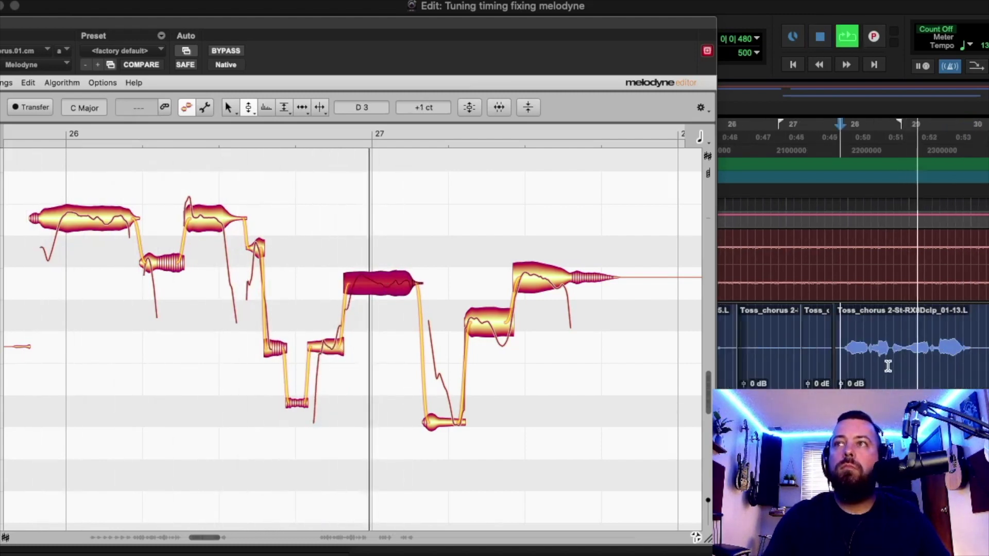
key("space")
key("space")
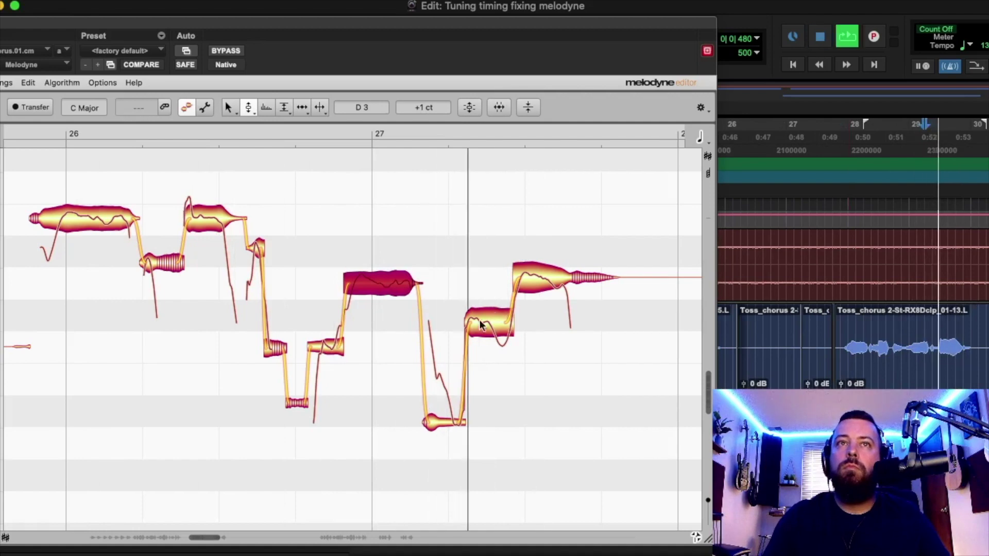
Step: Lower the note after bar 27 to C 3 and set the long last note to D 3, +12 ct
left_click_drag(480, 322, 480, 345)
left_click(534, 282)
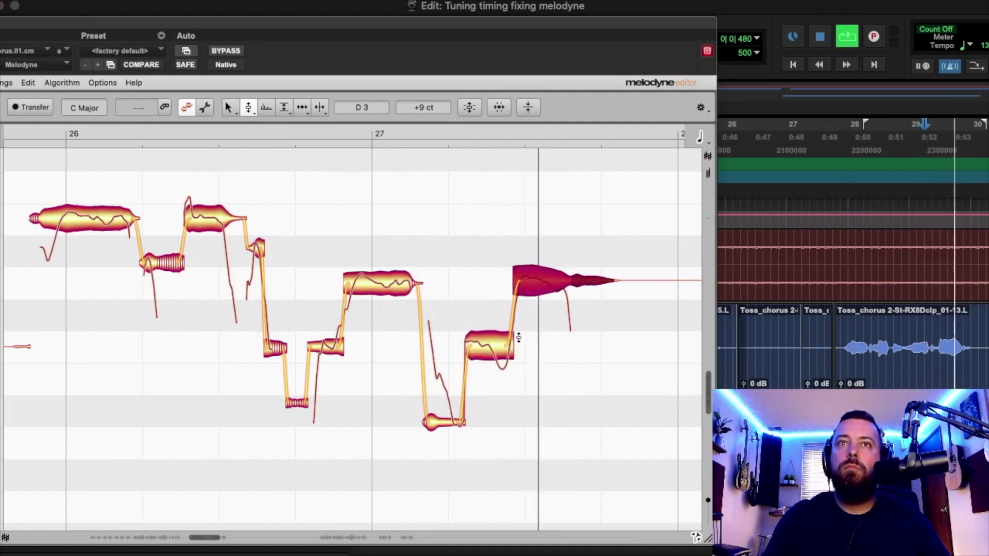
key("shift+Tab")
key("Tab")
key("space")
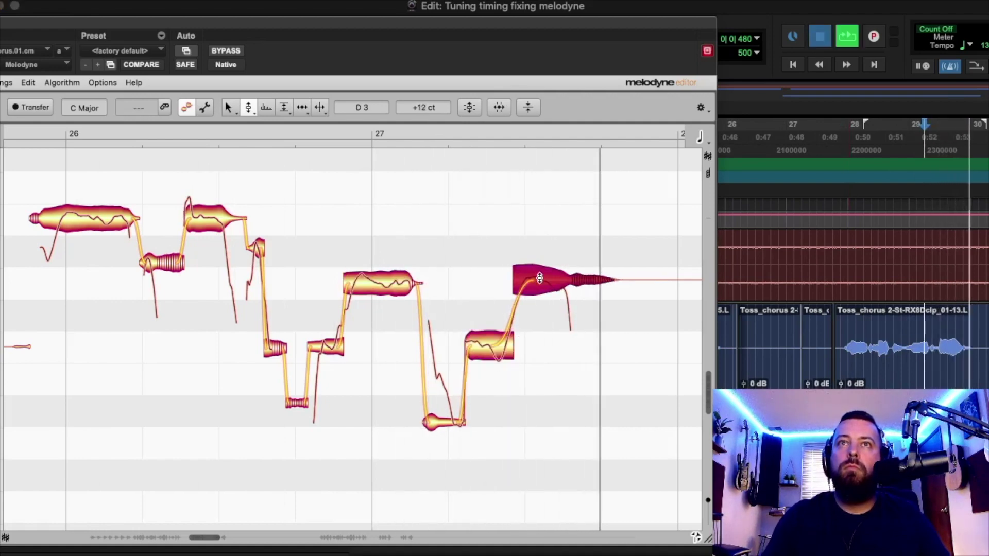
Step: Set the last note's pitch modulation to 63% and reduce the modulation of the low note just after bar 27
right_click(538, 273)
left_click(537, 310)
key("space")
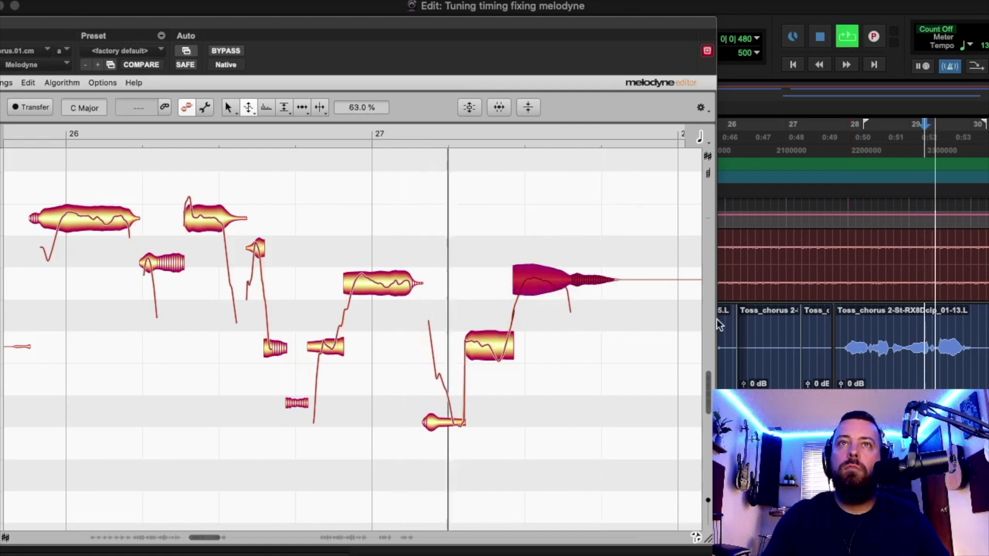
left_click_drag(160, 19, 191, 16)
left_click_drag(474, 418, 471, 476)
key("space")
Step: Raise the low note just after bar 27 to C 3, -43 ct and play the phrase
left_click(279, 105)
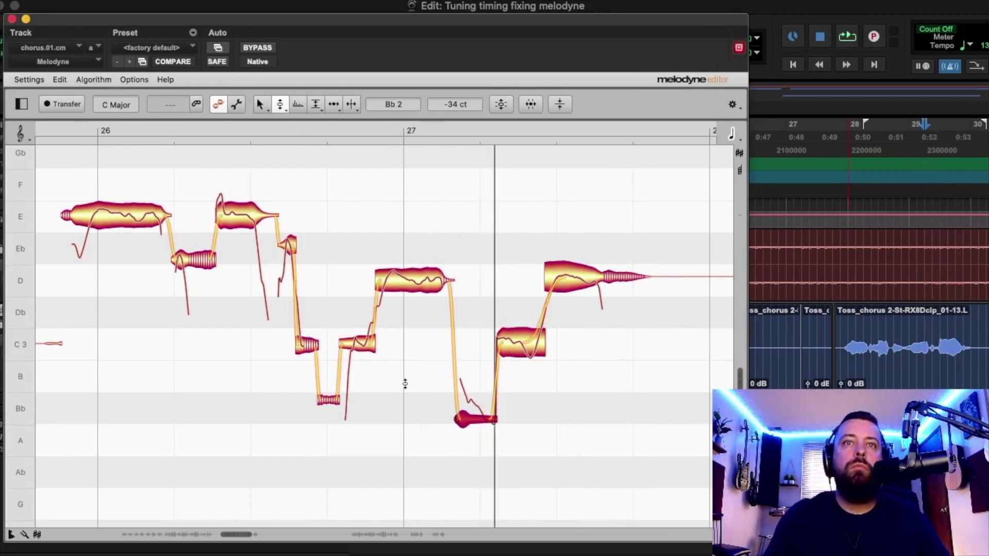
key("space")
left_click_drag(466, 422, 468, 355)
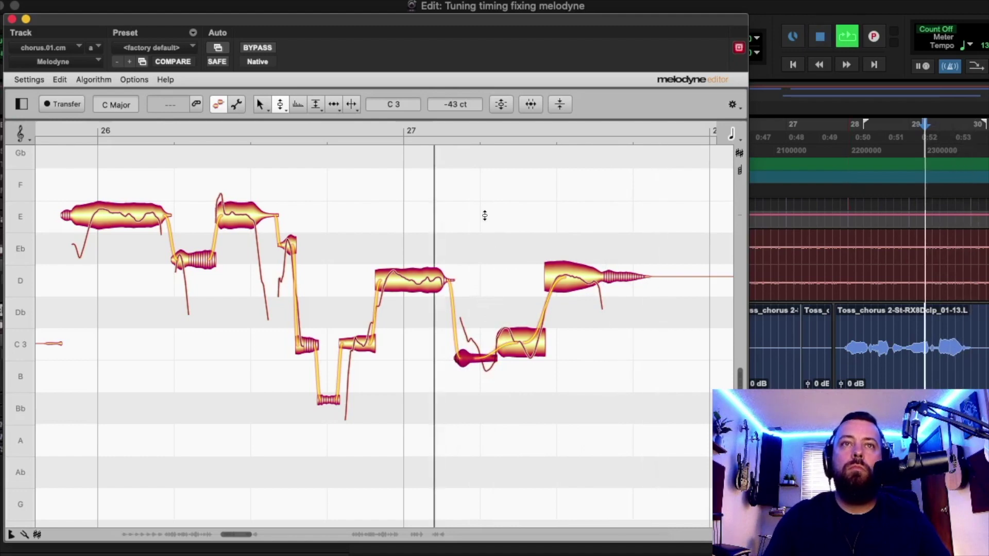
key("space")
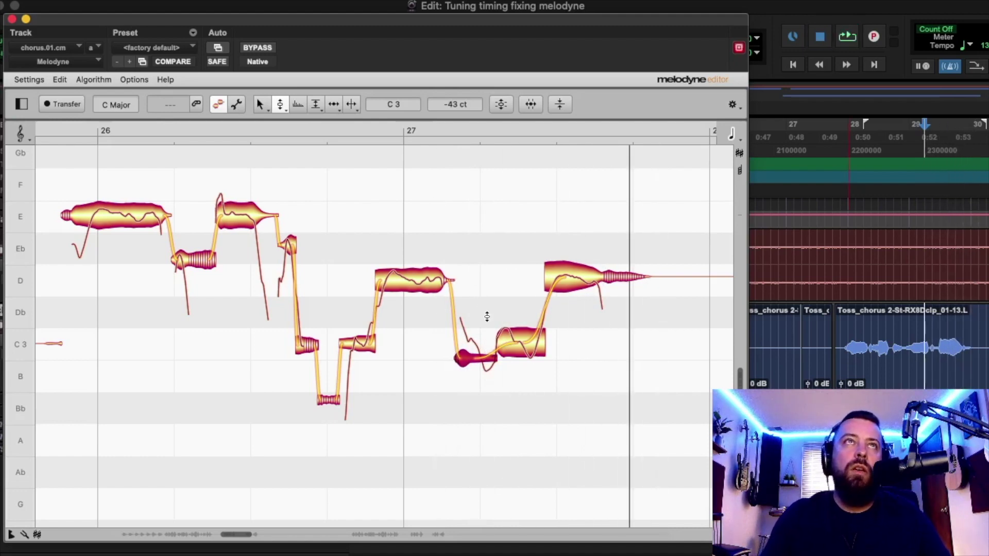
Step: Show the note separations across the phrase with the Note Separation tool, and return to the Pitch tool
left_click(352, 104)
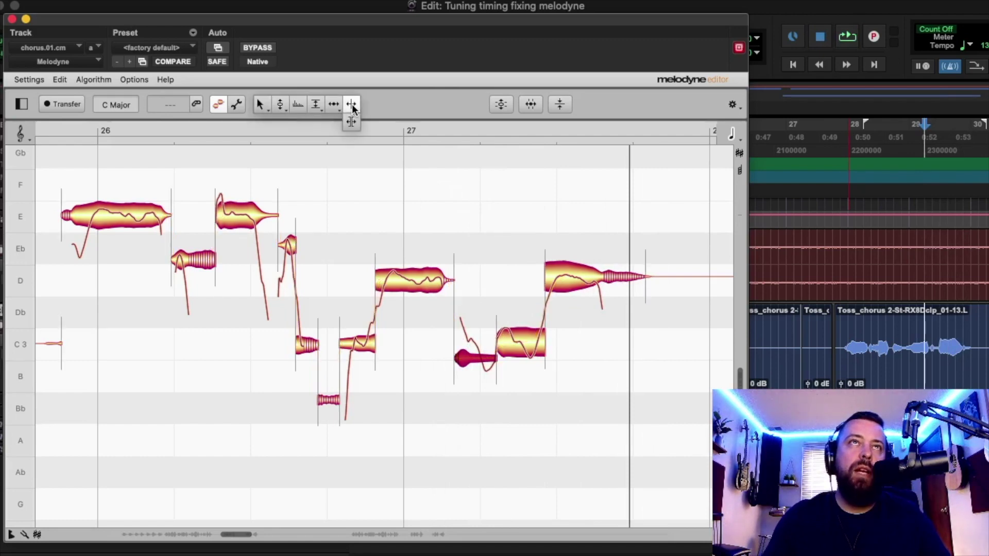
left_click(277, 106)
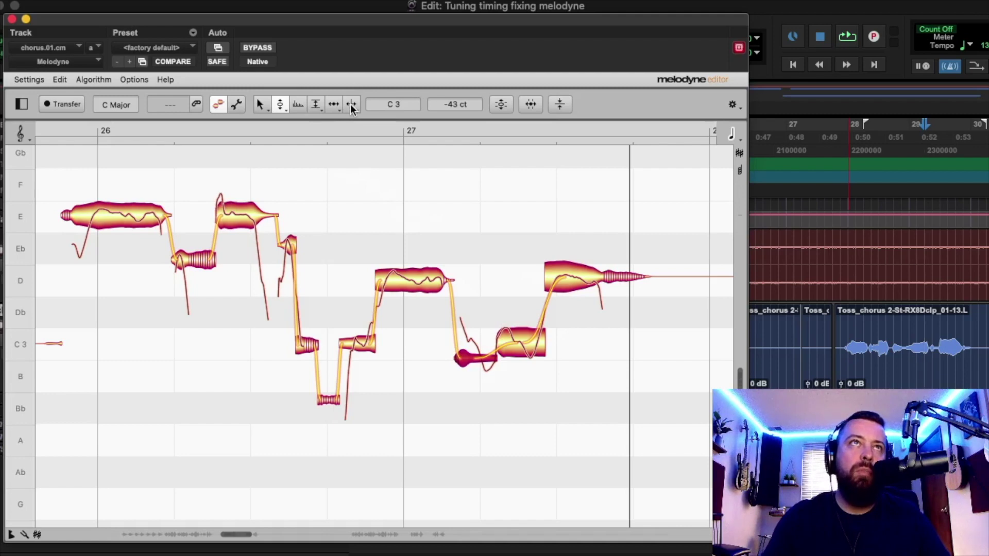
left_click(281, 104)
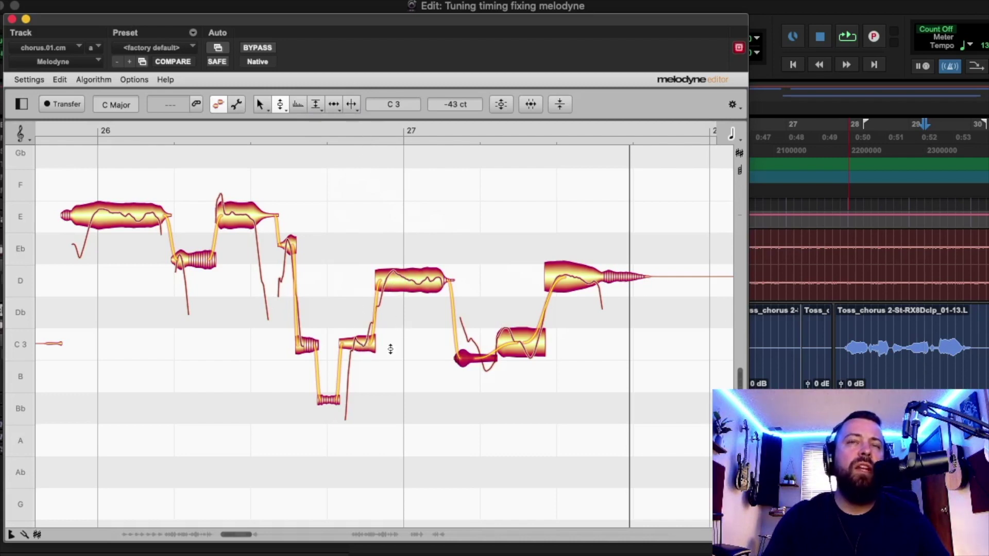
Step: Select the second half of the Toss_chorus 2-St-RX8Dclp_01-13.L clip, through bar 30, and play it
key("space")
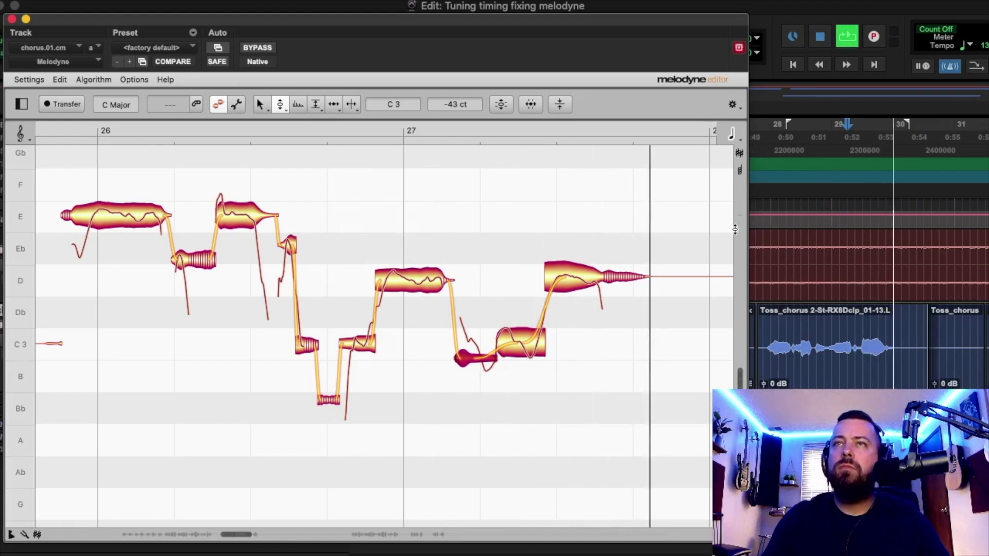
key("space")
left_click_drag(917, 351, 831, 350)
key("space")
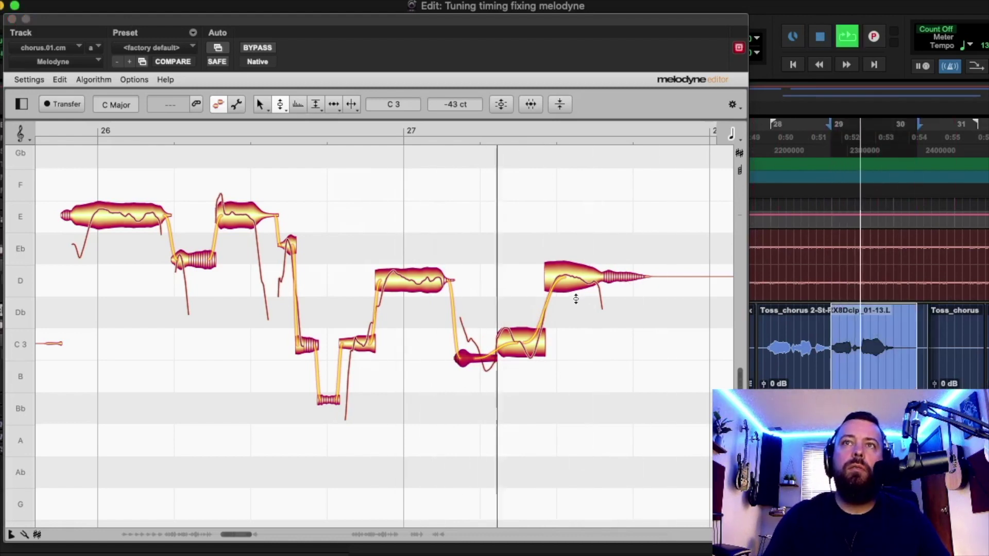
key("space")
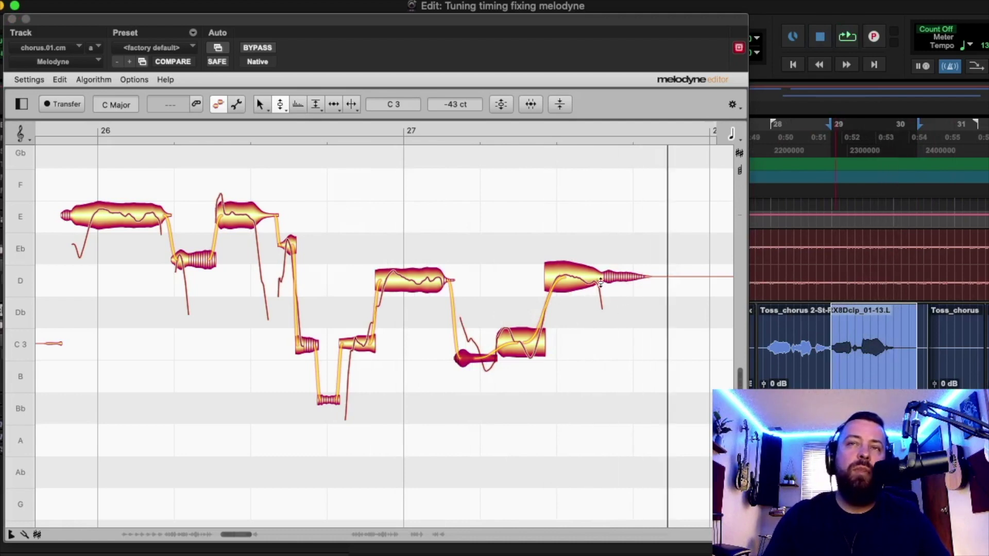
Step: Lower the long last note's level with the Sibilant Balance tool to -54 % while replaying the selected passage
left_click(315, 104)
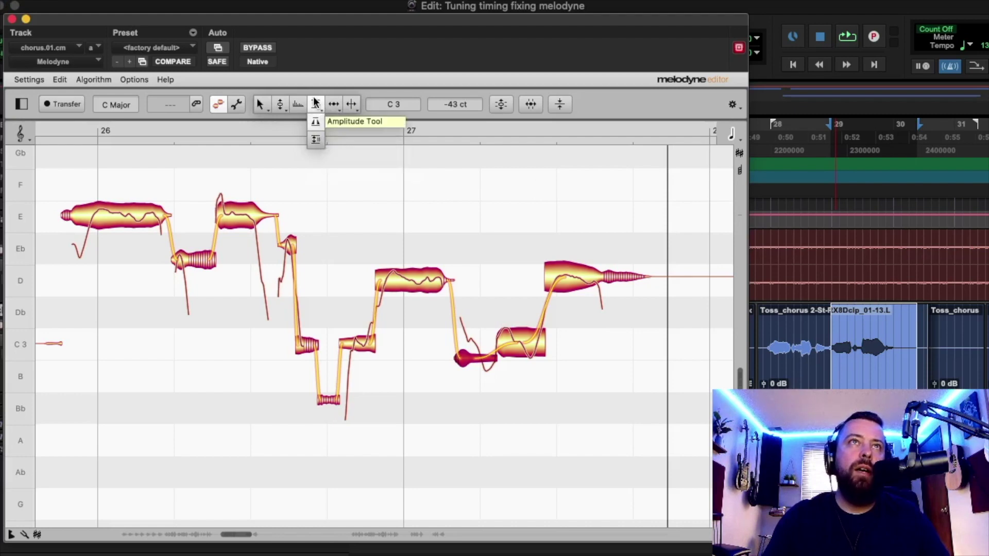
left_click(314, 140)
key("space")
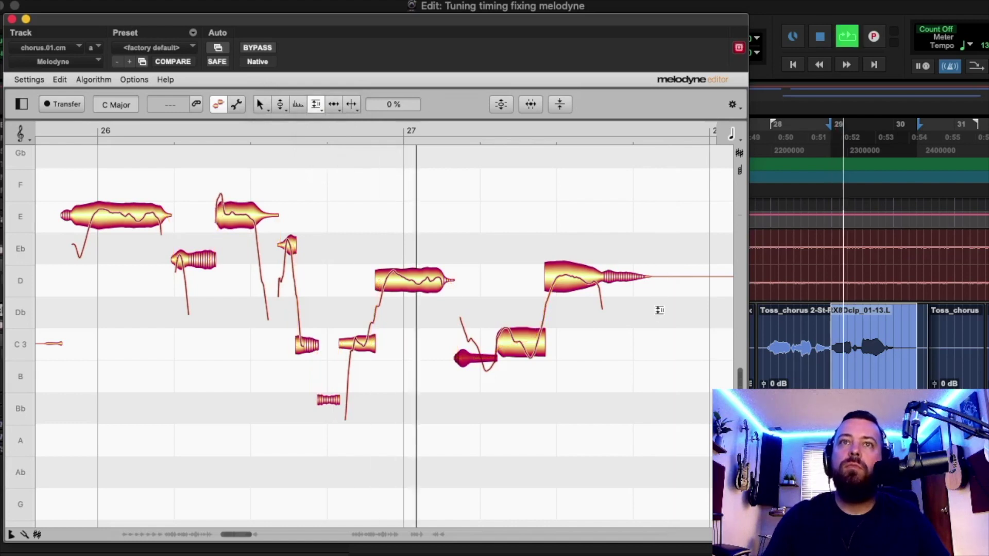
key("space")
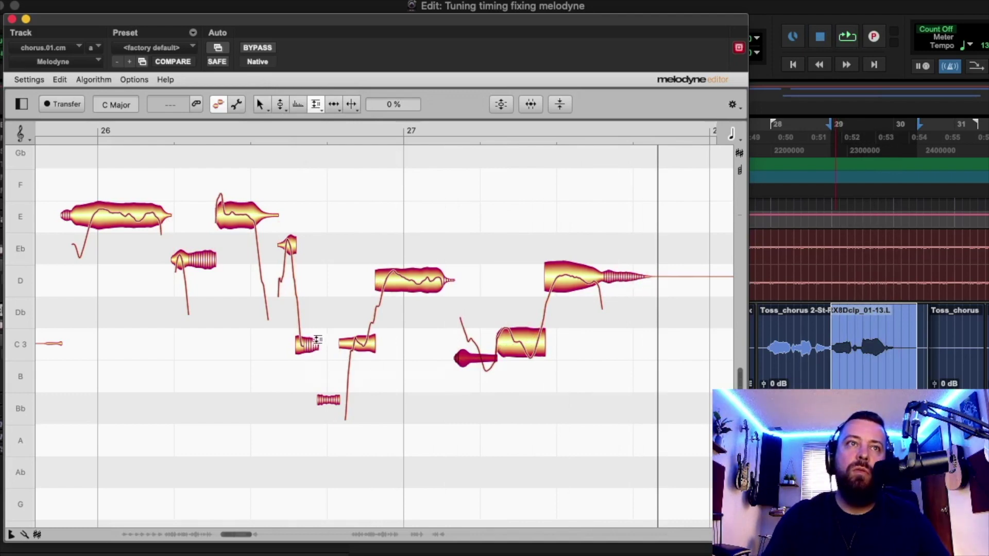
left_click_drag(583, 278, 626, 311)
key("space")
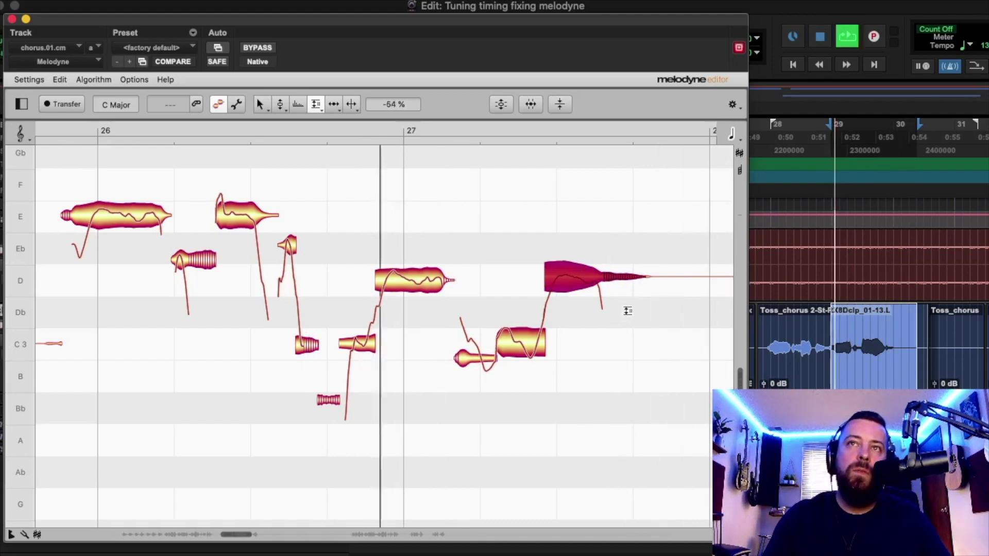
key("space")
key("space")
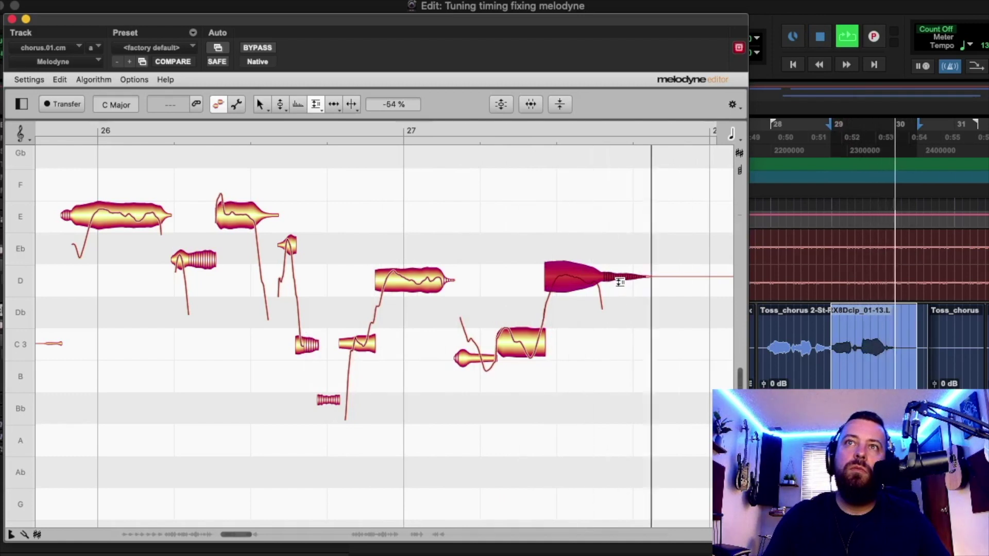
key("space")
key("space")
key("space")
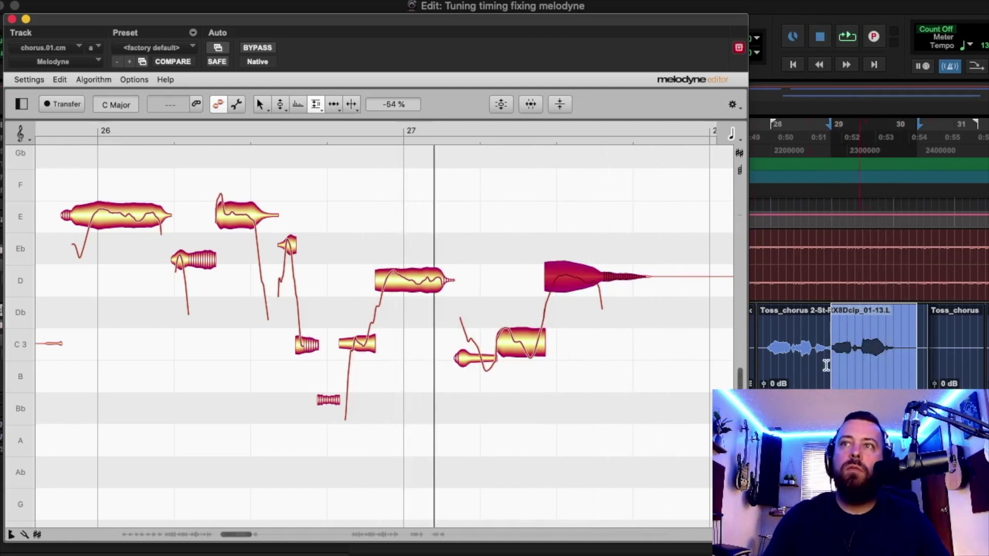
Step: Play the clip from its start and set the sibilant balance of the short note after bar 26 to -41 %
left_click(761, 323)
key("space")
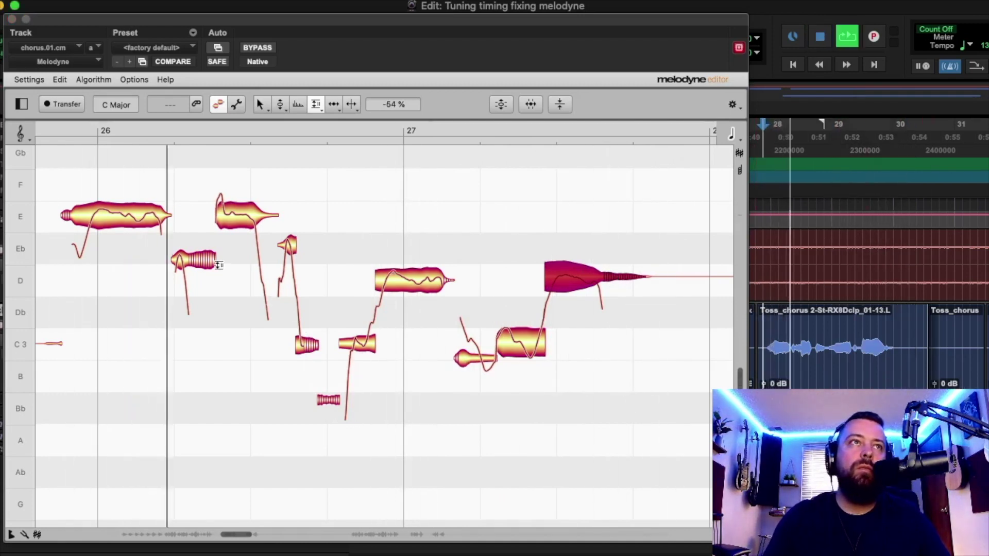
key("space")
key("space")
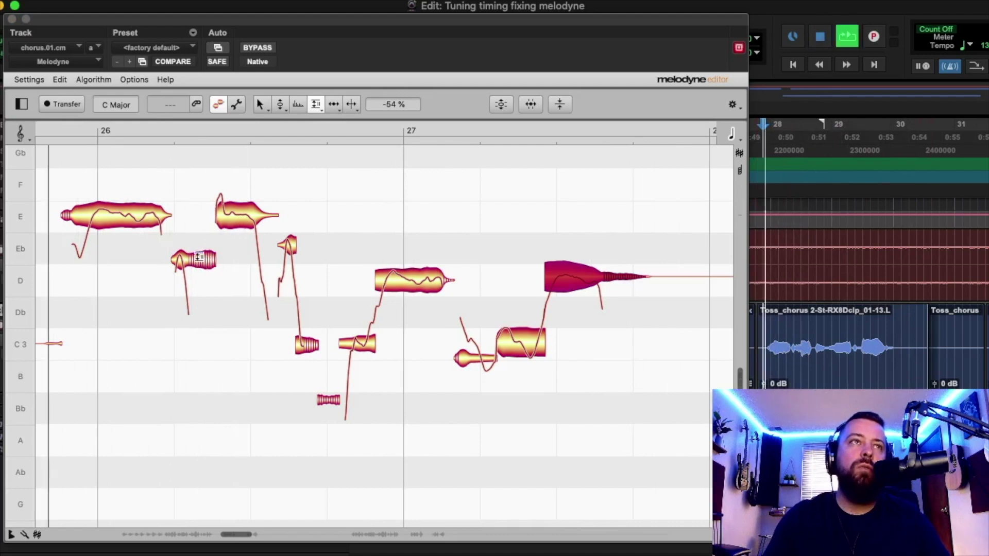
left_click(206, 262)
key("space")
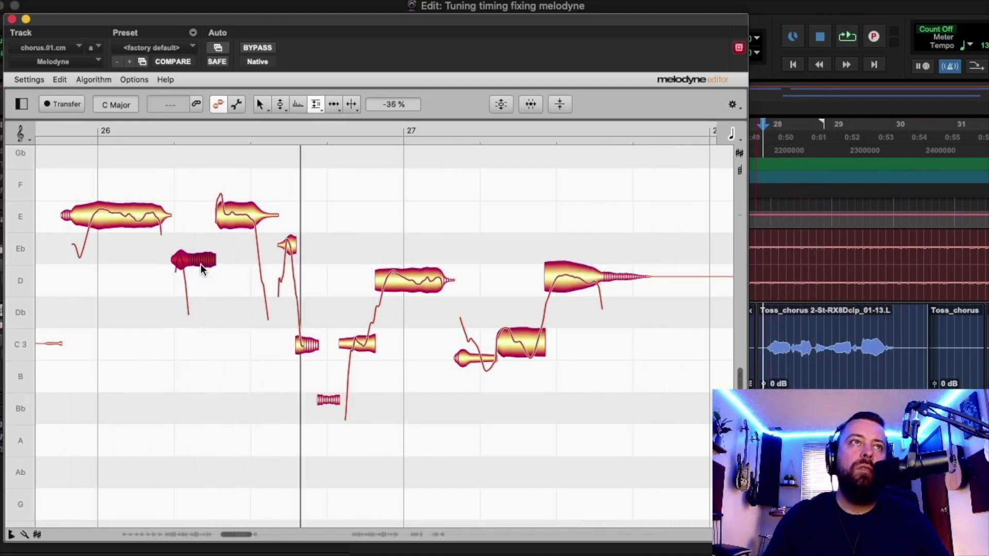
key("space")
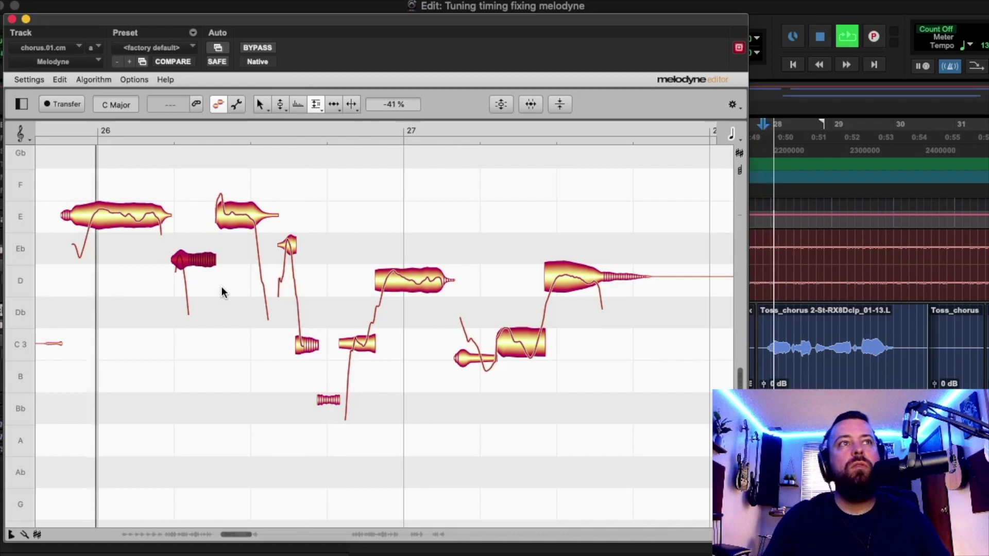
Step: Set the sibilant balance of the short Bb 2 note to -59 % and the short C 3 note before it to -80 %
left_click(307, 346)
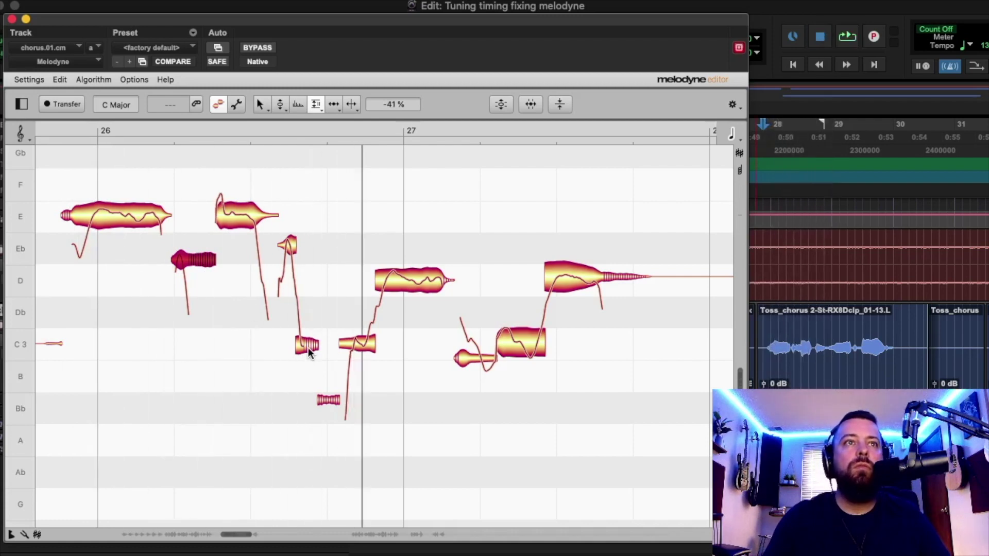
left_click(331, 400)
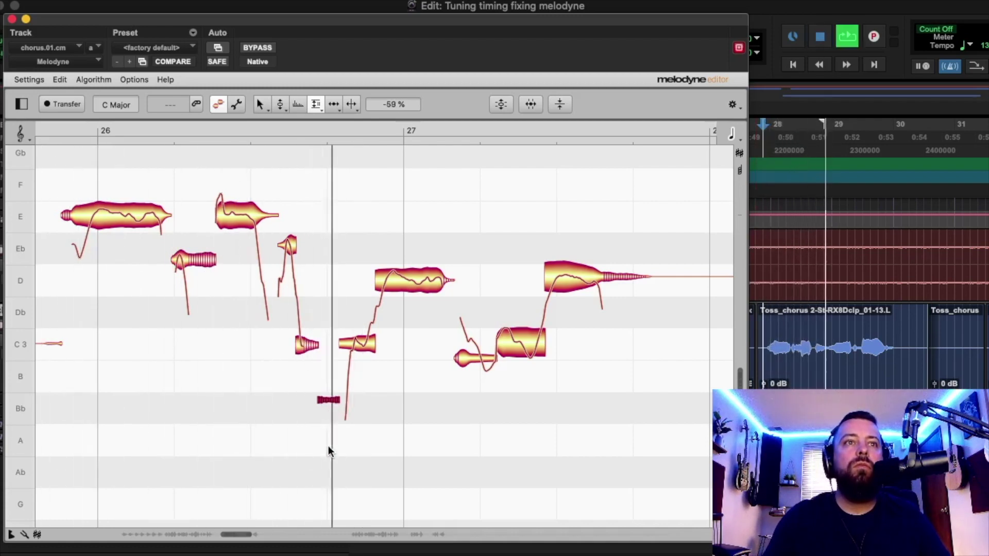
left_click(308, 346)
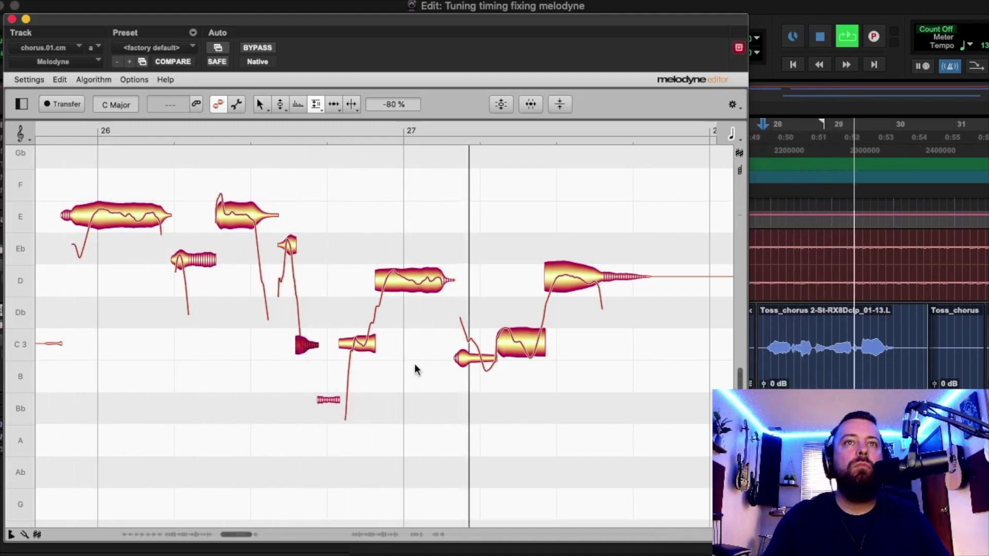
Step: Set the long last note's sibilant balance to -31 %, stop playback and place the cursor at the clip's start
left_click(620, 274)
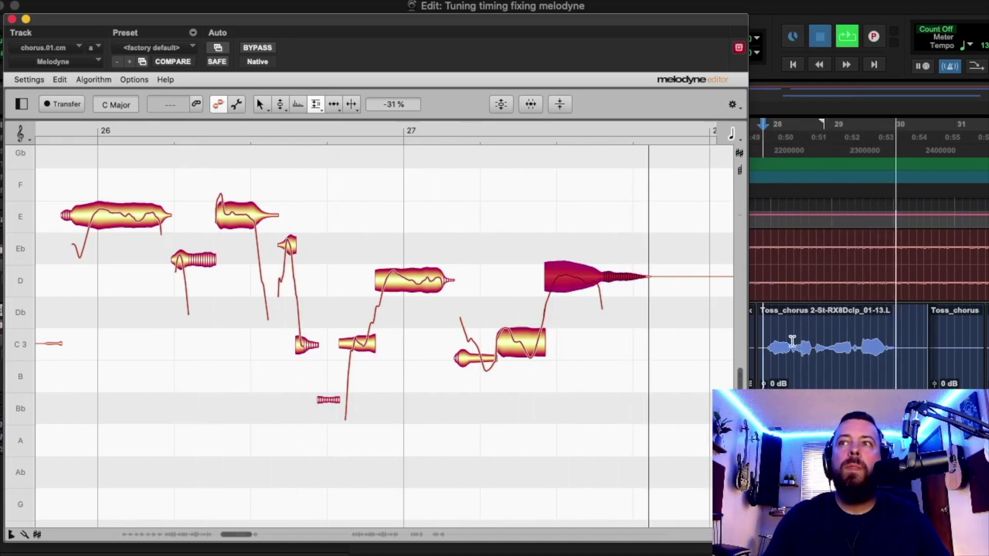
key("space")
left_click(761, 339)
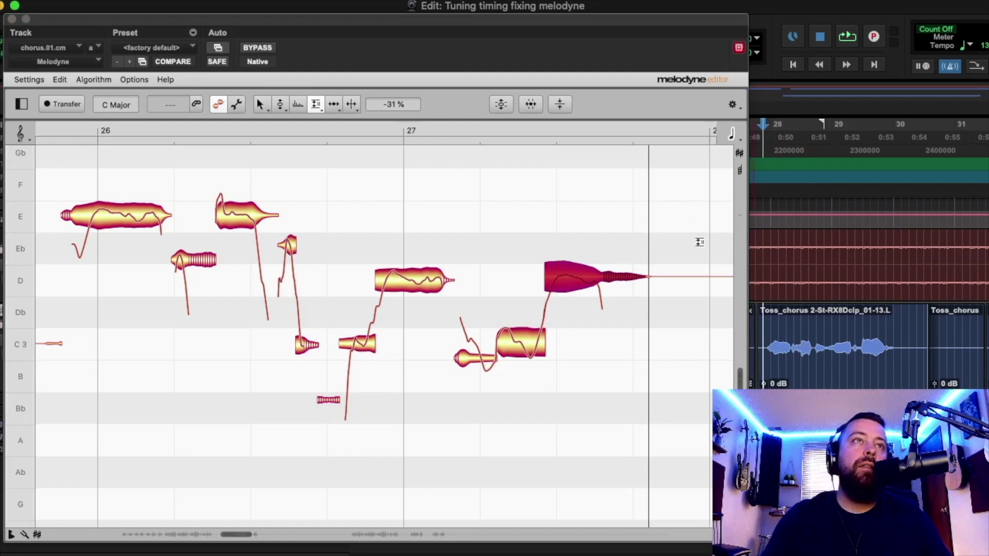
Step: Move the Melodyne window off the tracks and place the cursor at 17|4|480 in the Toss_chorus 2-St-RX8Dclp_01-47.L clip
left_click_drag(51, 21, 194, 424)
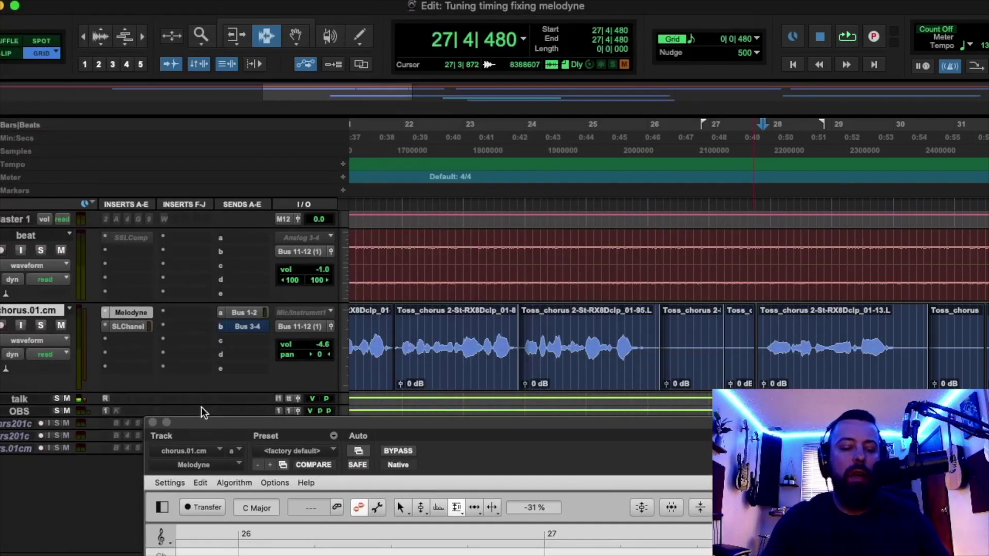
key("super+bracketleft")
key("super+bracketleft")
left_click(554, 370)
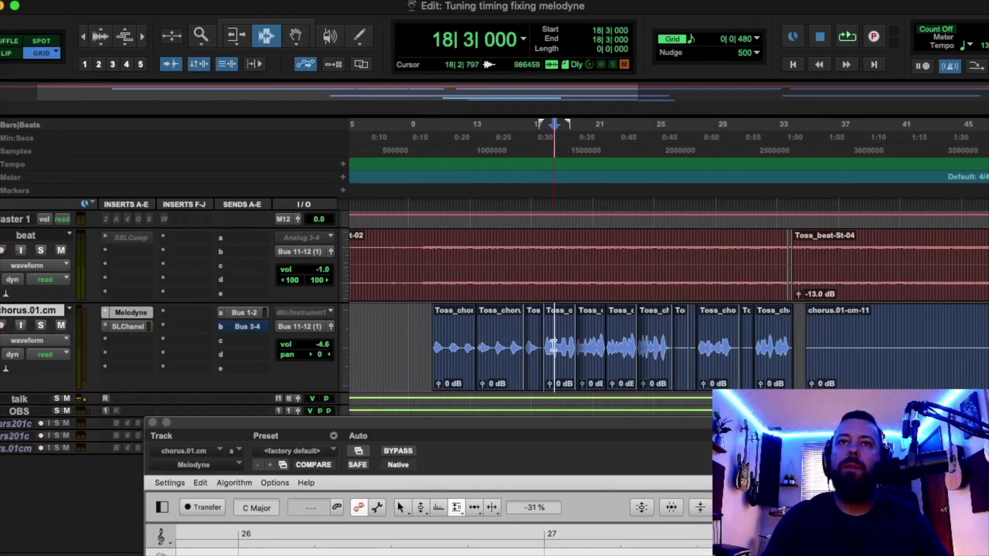
key("super+bracketright")
key("super+bracketright")
key("super+bracketright")
left_click(600, 334)
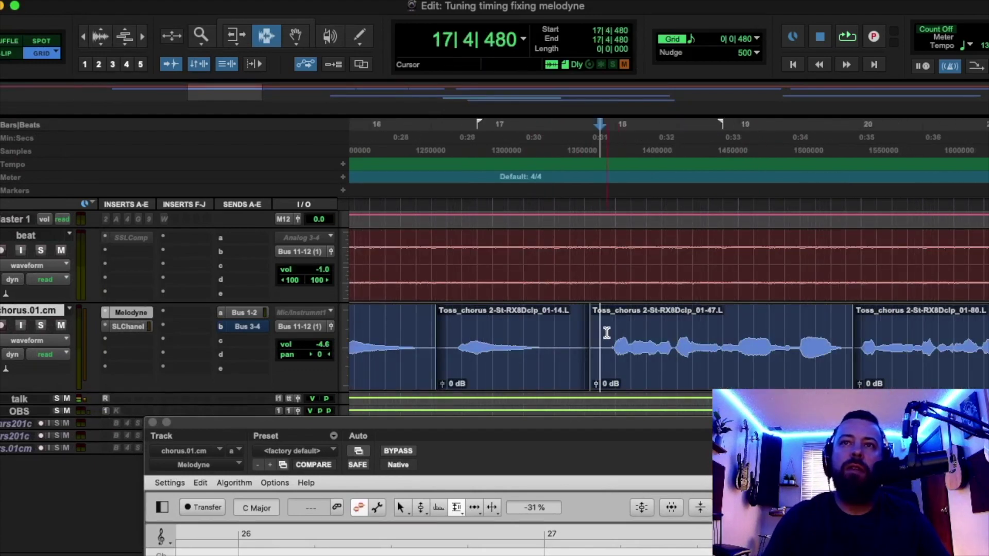
Step: Switch to Slip mode and select the chorus phrase from 17|4|713 to 19|4|688
left_click_drag(597, 334, 846, 334)
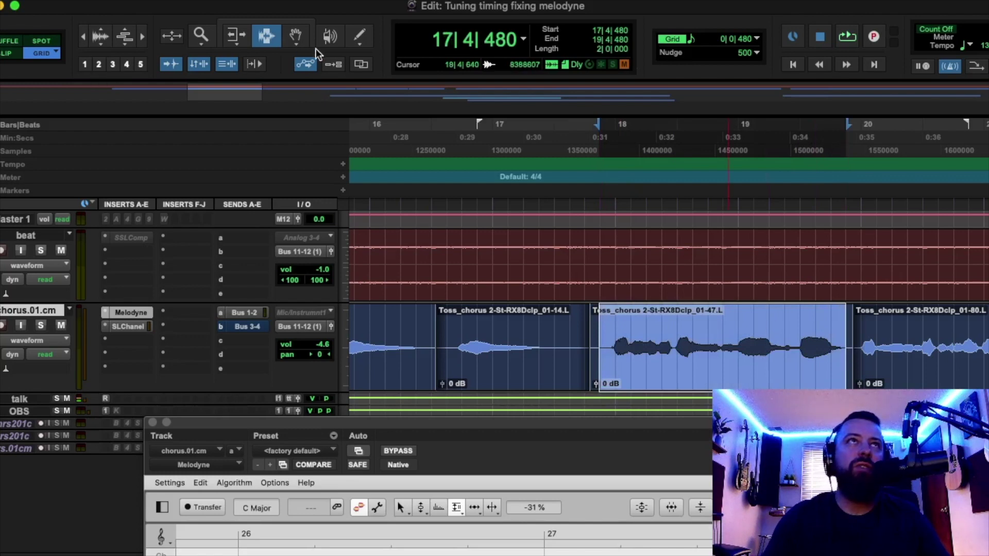
left_click(15, 51)
left_click_drag(851, 340, 607, 371)
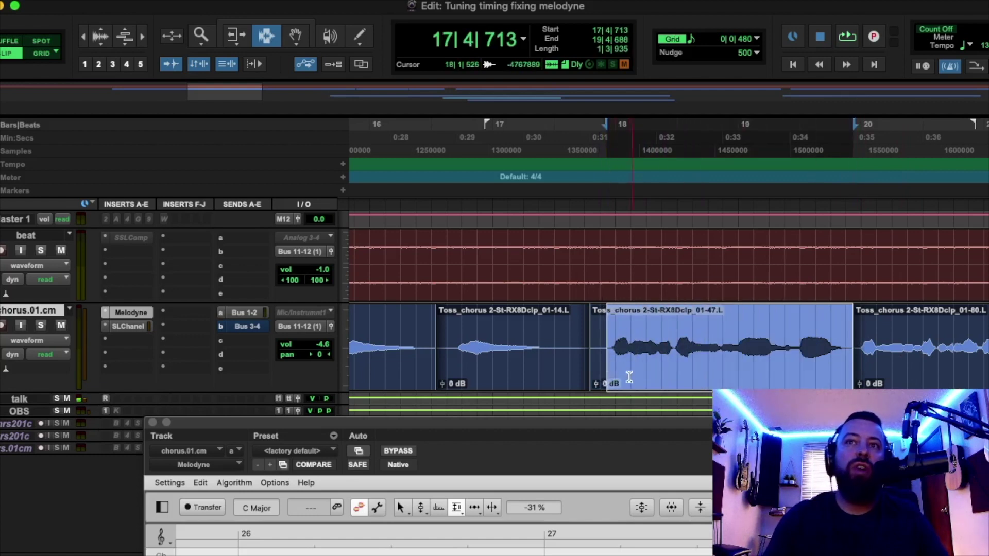
Step: Bring the Melodyne editor back up over the tracks and briefly play the selected chorus phrase
left_click_drag(611, 422, 572, 13)
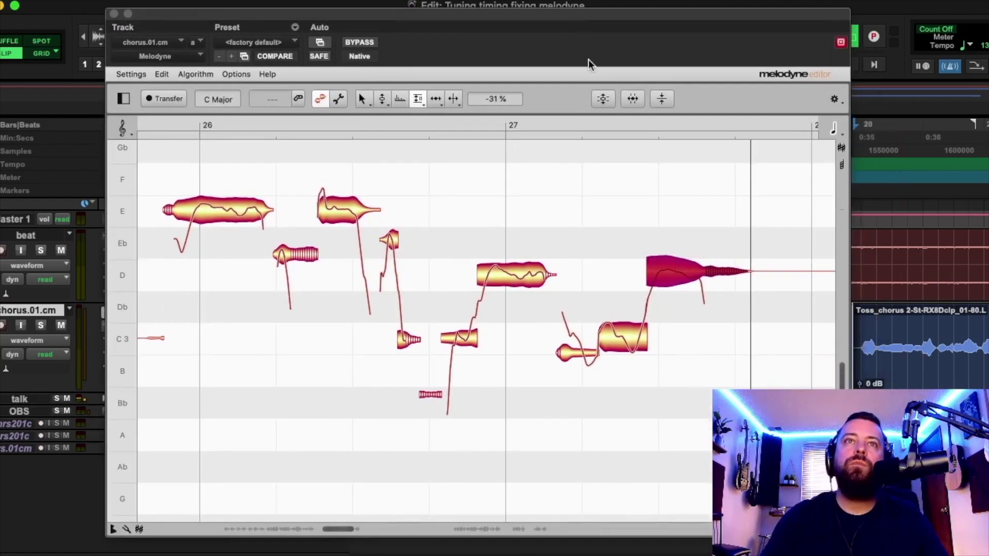
key("space")
key("space")
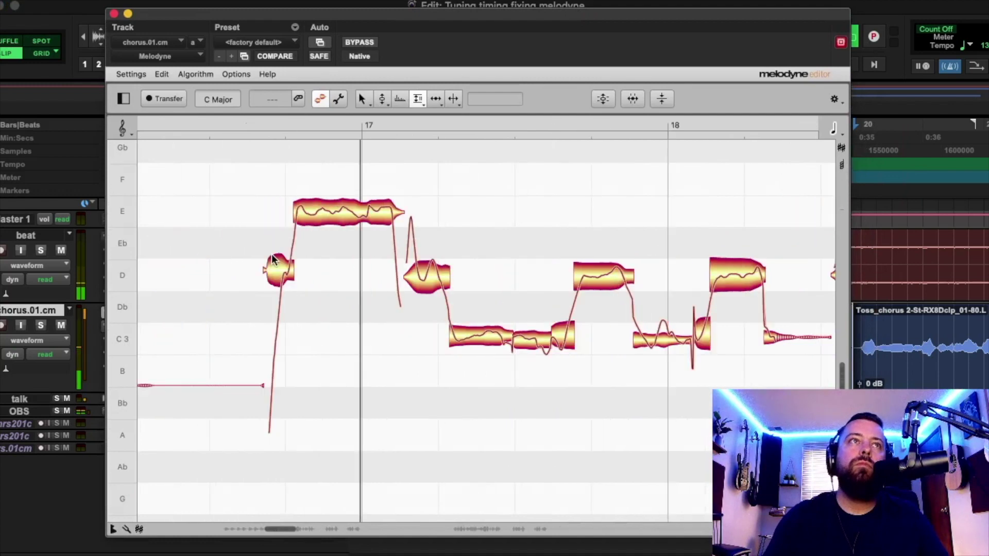
Step: Set Melodyne's time grid to 1/8, then deactivate the time grid so notes move freely
left_click(227, 74)
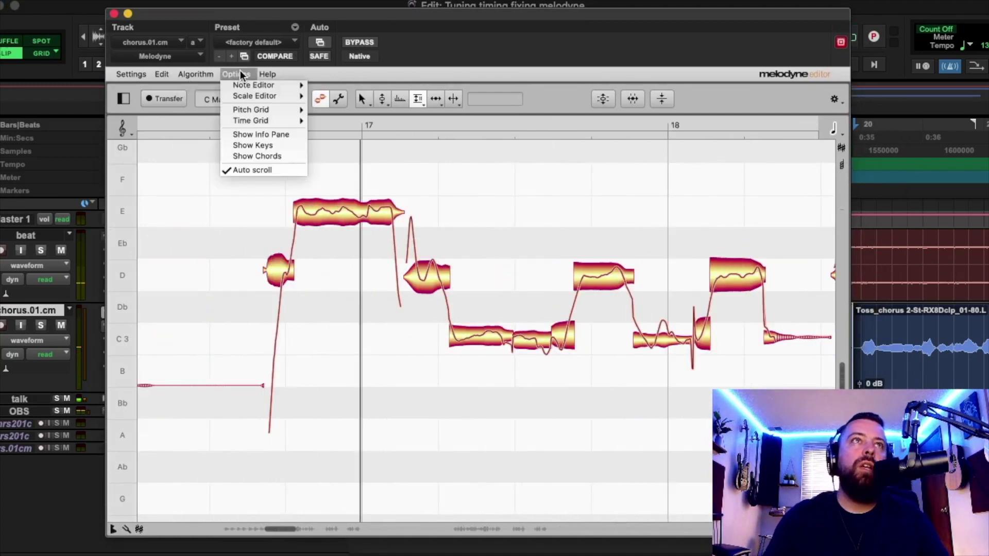
mouse_move(257, 120)
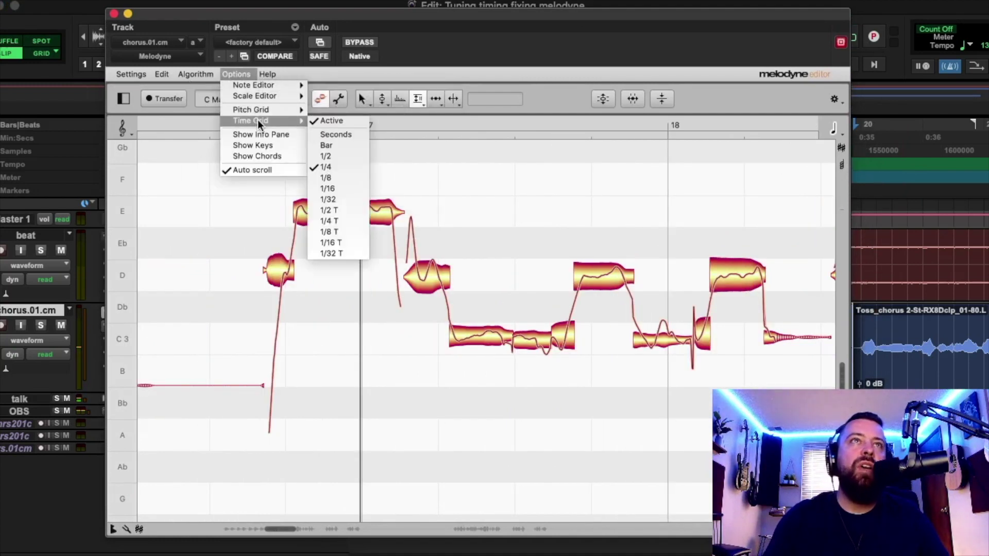
left_click(331, 169)
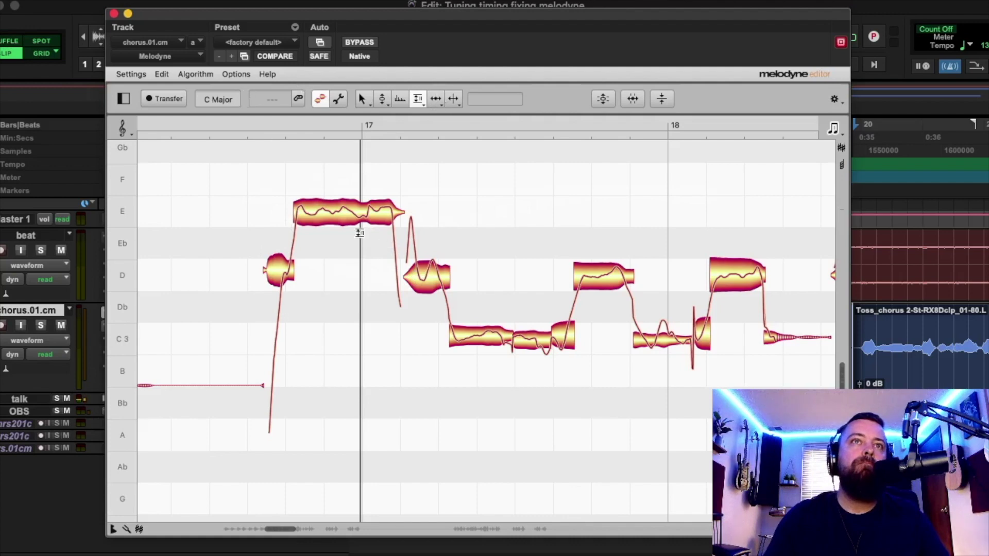
left_click(232, 75)
mouse_move(240, 85)
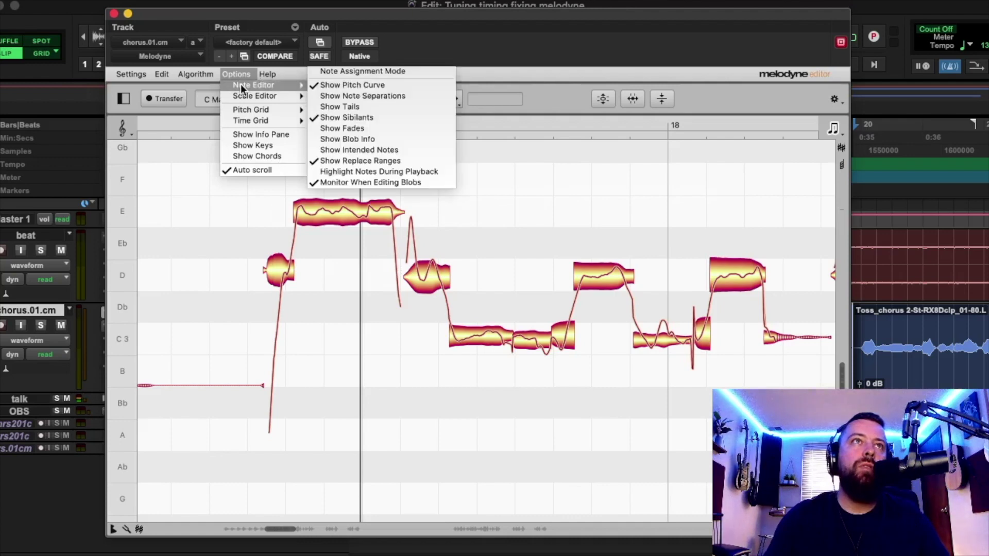
mouse_move(273, 121)
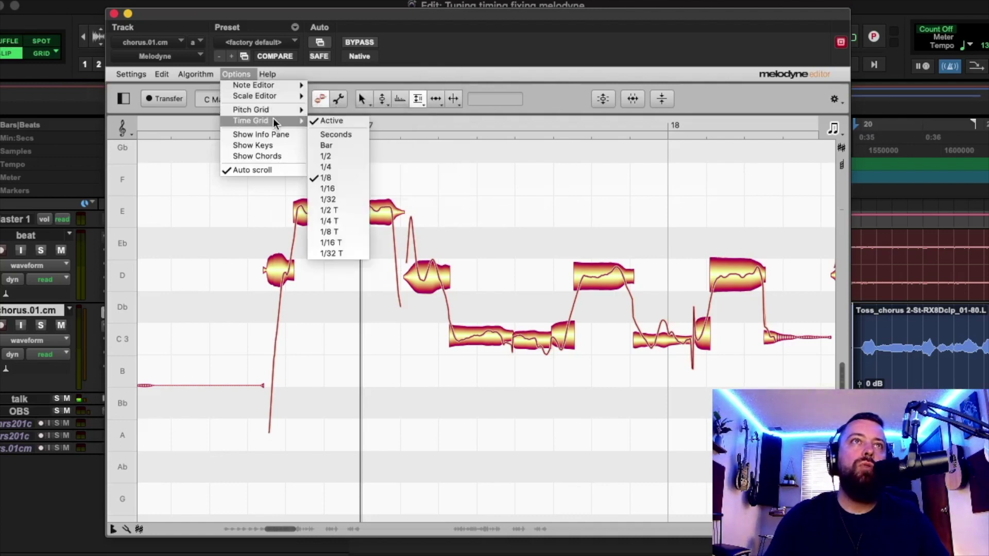
left_click(339, 119)
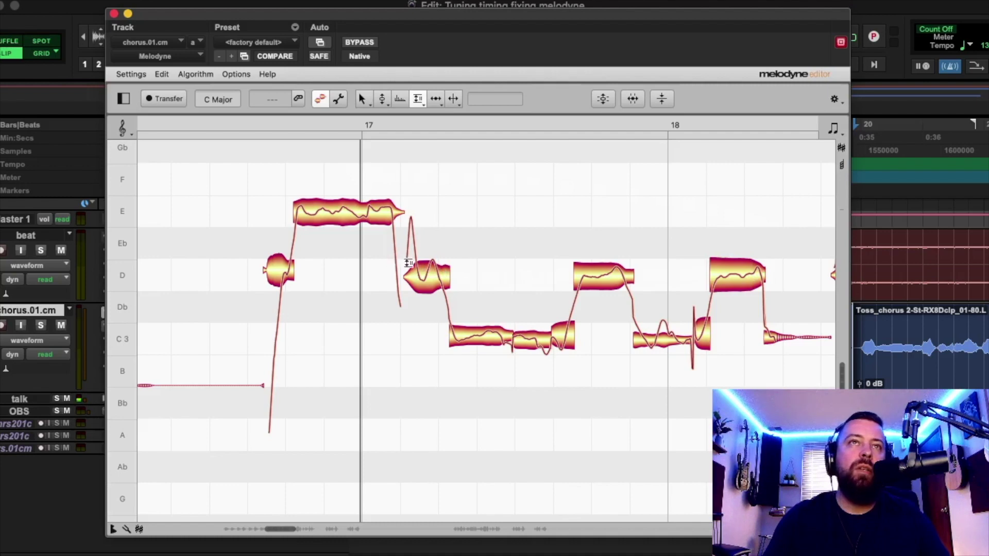
Step: With the Time Tool, move the start of the long E note before bar 17 slightly earlier and check the playback
left_click(435, 100)
left_click(435, 105)
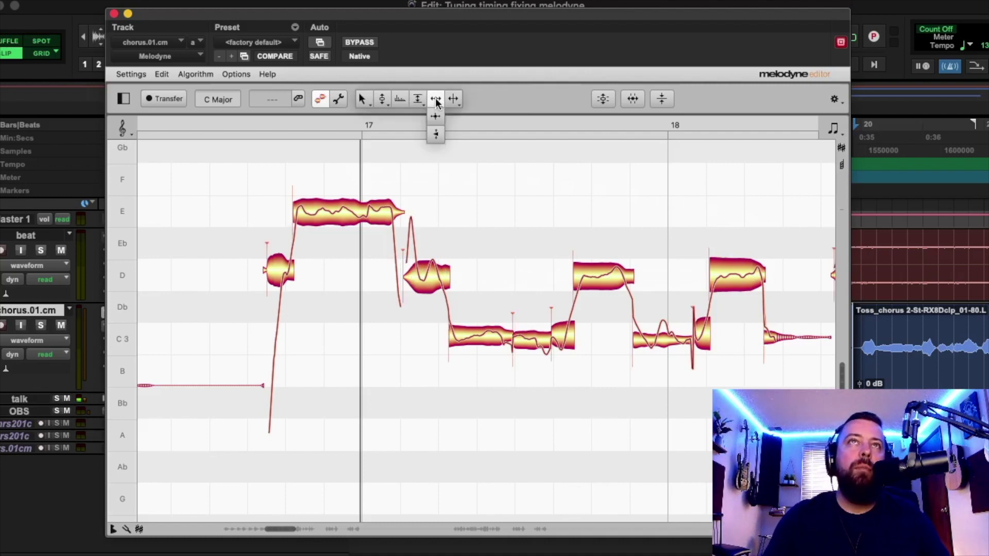
key("space")
left_click_drag(299, 214, 289, 209)
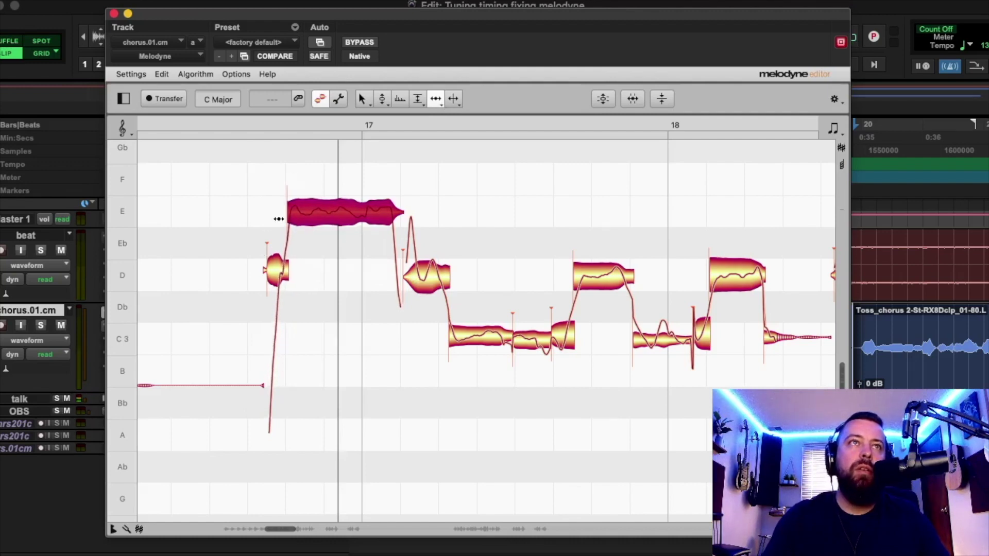
left_click_drag(286, 200, 289, 197)
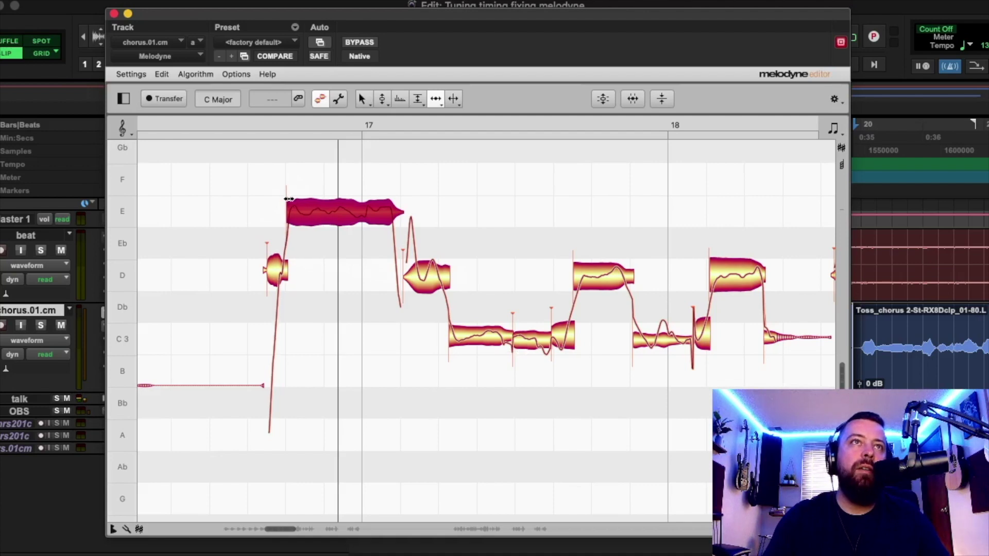
key("space")
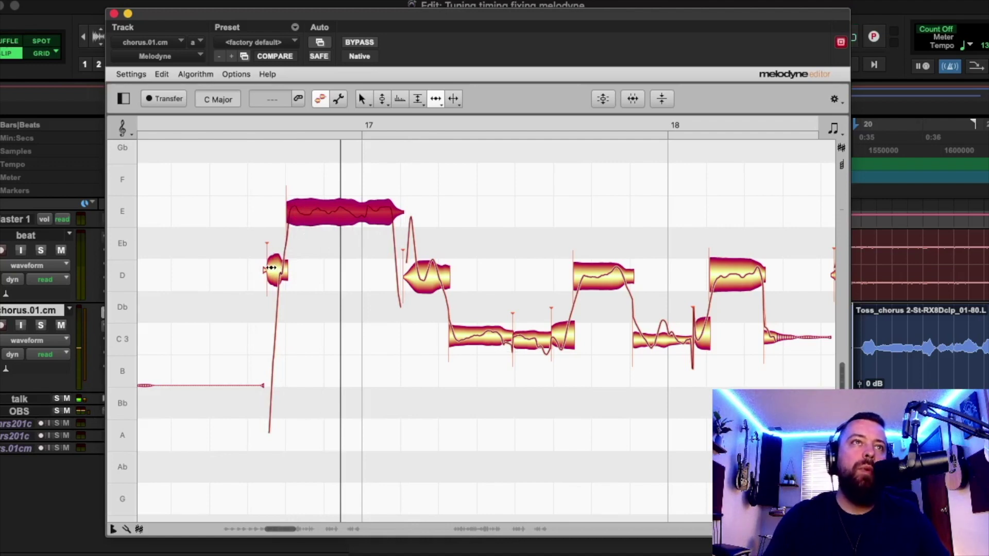
Step: Pull the start of the short D note before bar 17 slightly earlier and move the Melodyne window aside to uncover the tracks
mouse_move(266, 269)
left_mouse_down()
mouse_move(252, 266)
mouse_move(266, 270)
left_mouse_up()
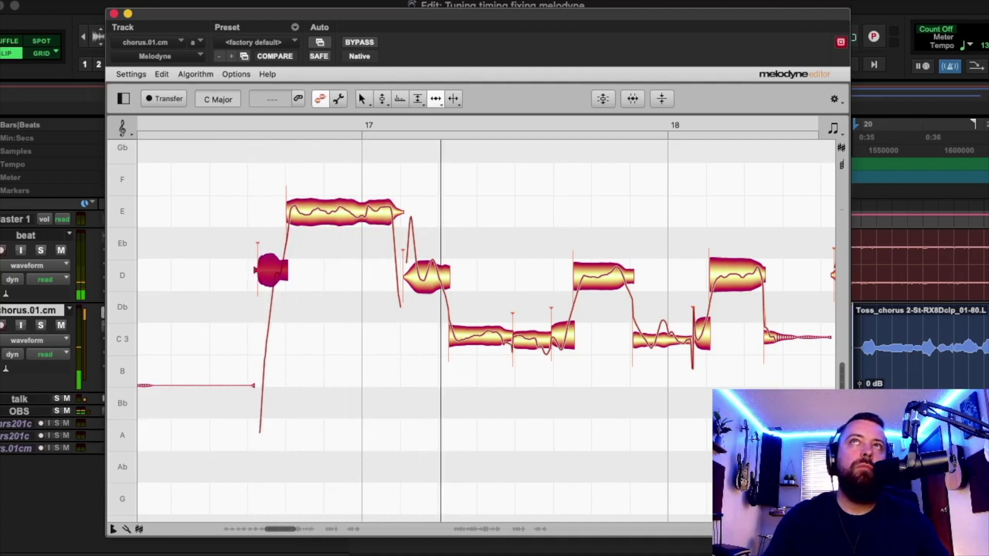
left_click_drag(680, 15, 474, 18)
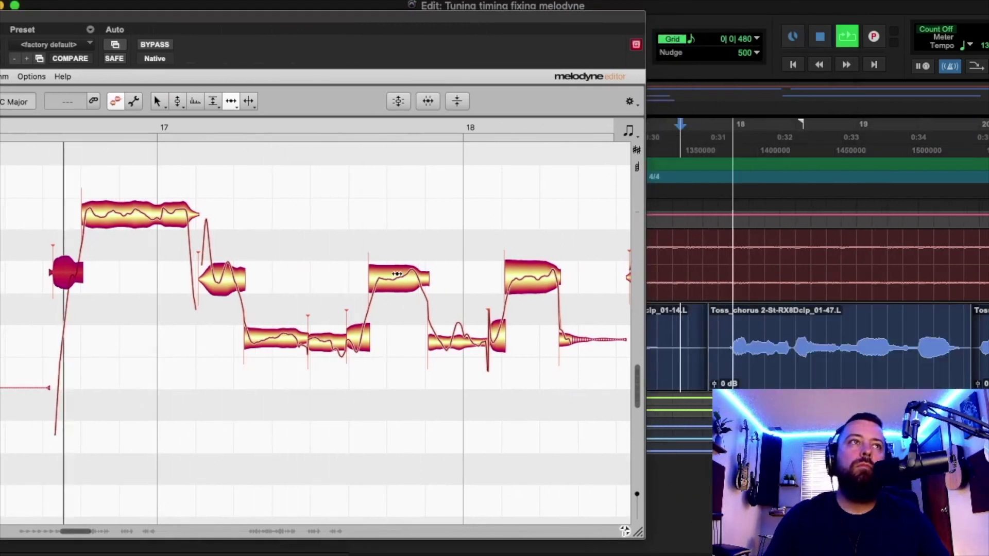
key("space")
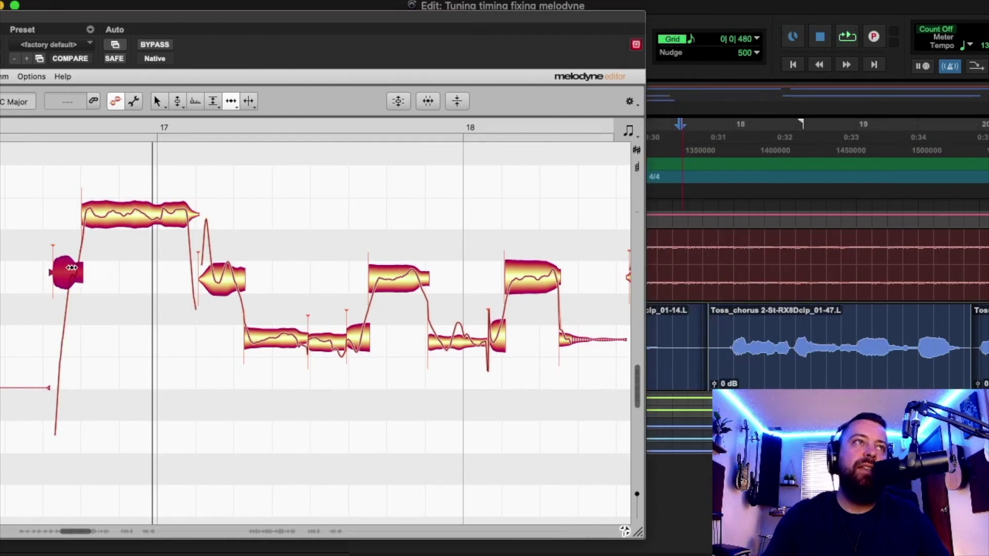
Step: Select the short D note and the long E note together, shift both slightly later and check them in playback
left_click_drag(38, 177, 106, 281)
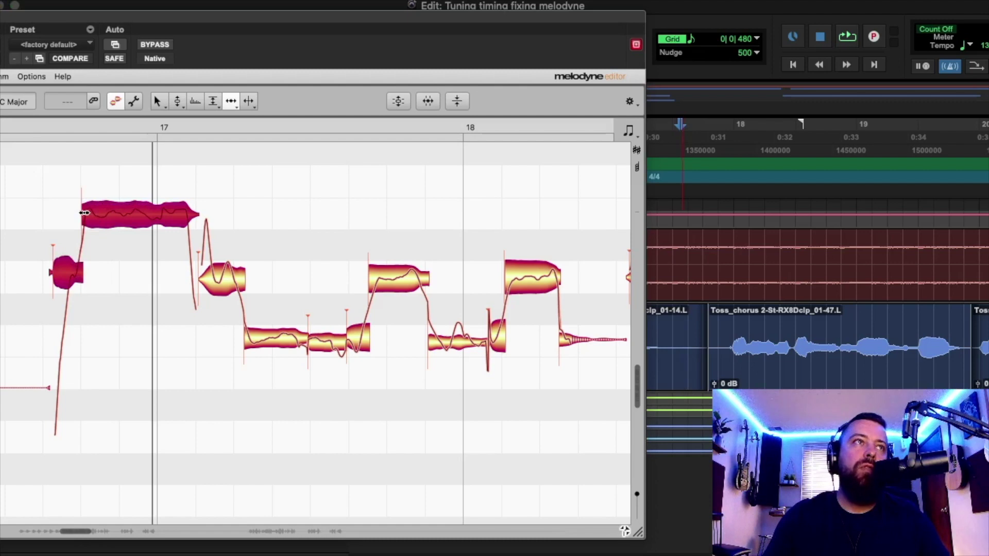
left_click_drag(85, 213, 92, 218)
key("space")
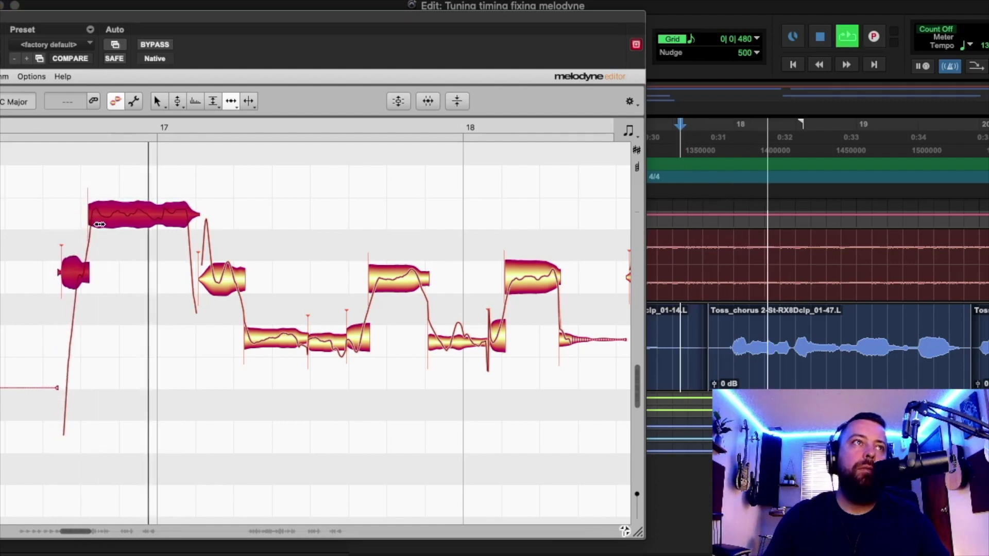
key("space")
left_click_drag(95, 224, 94, 217)
key("space")
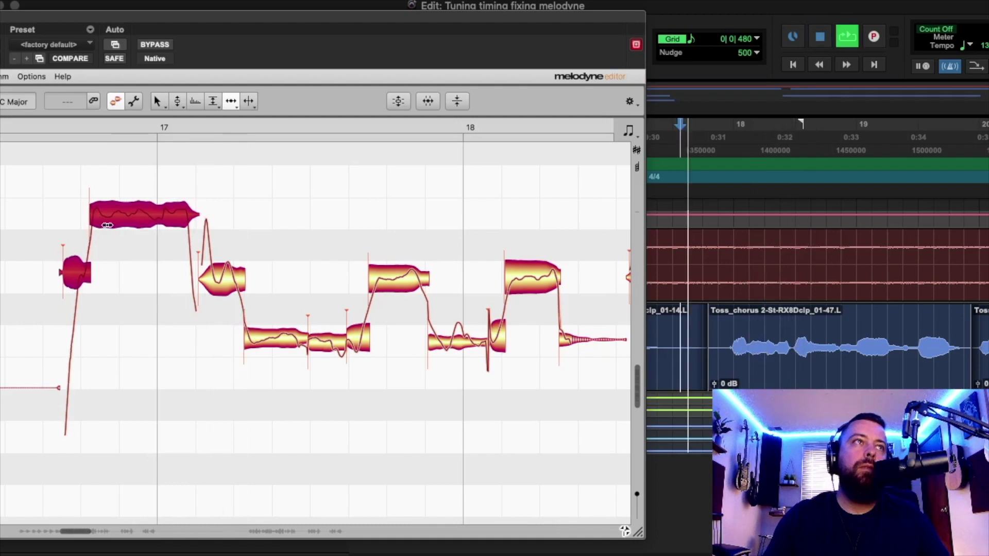
left_click(121, 281)
scroll(121, 280, "left", 5)
key("space")
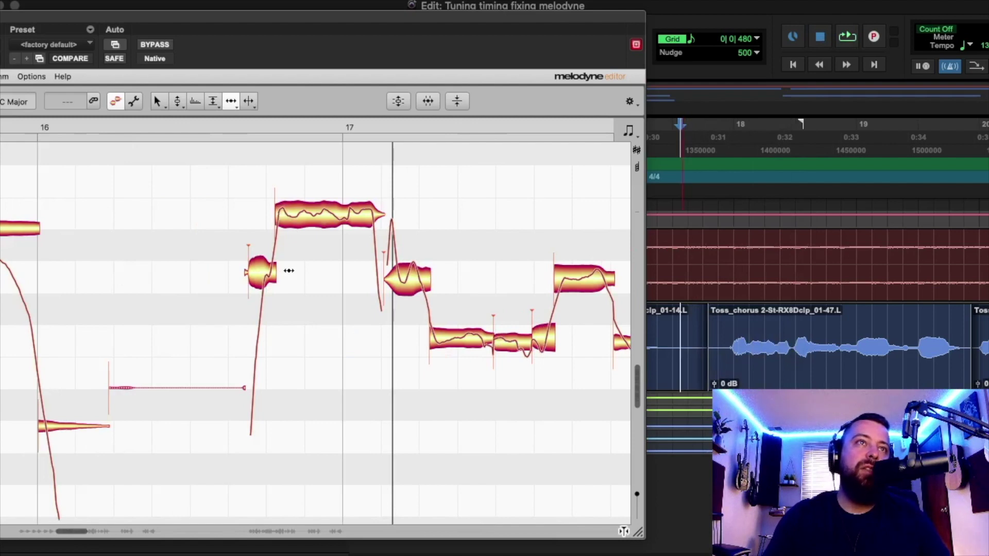
Step: Reselect the D and E note pair, nudge it a touch later and play from the start of the Toss_chorus 2-St-RX8Dclp_01-47.L clip
left_click_drag(239, 185, 315, 312)
left_click_drag(252, 268, 255, 267)
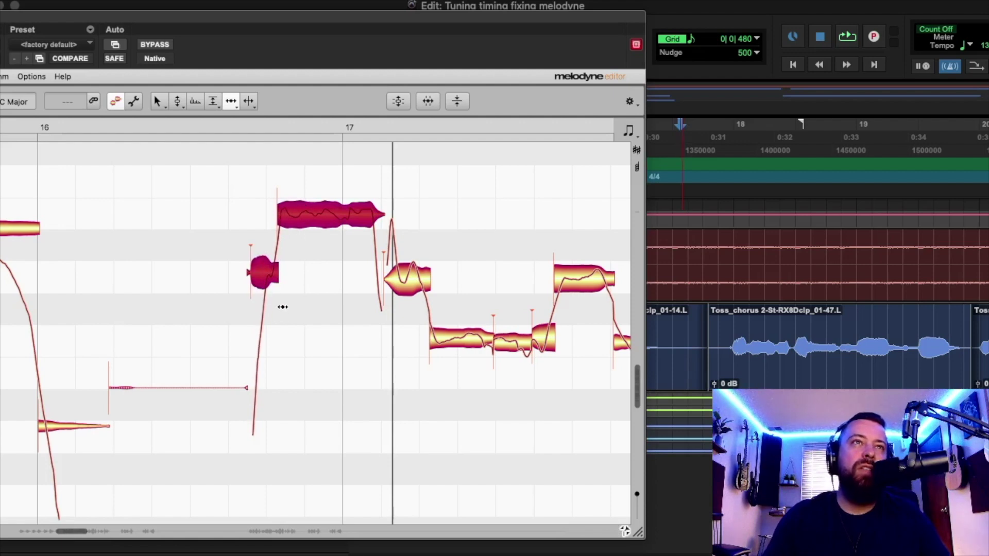
left_click(706, 326)
key("space")
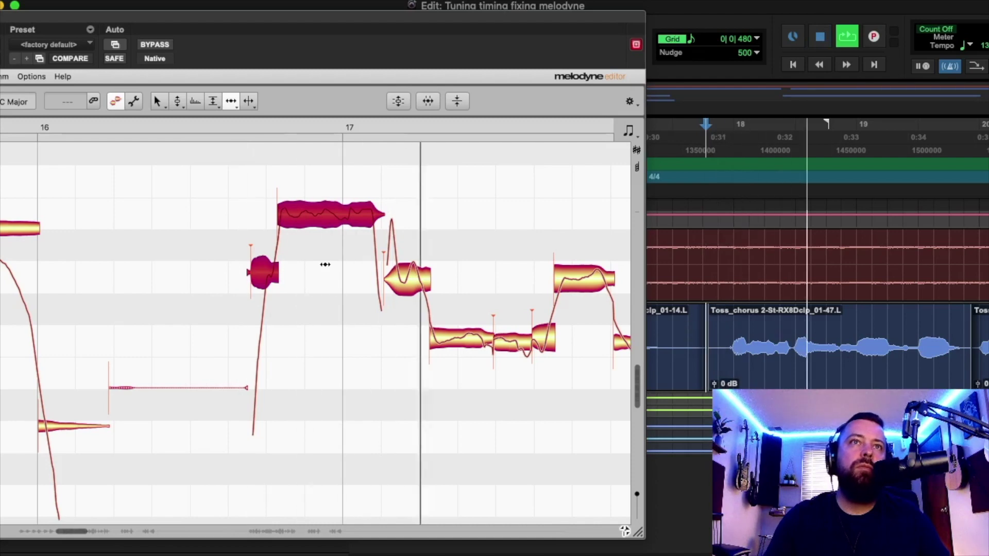
key("space")
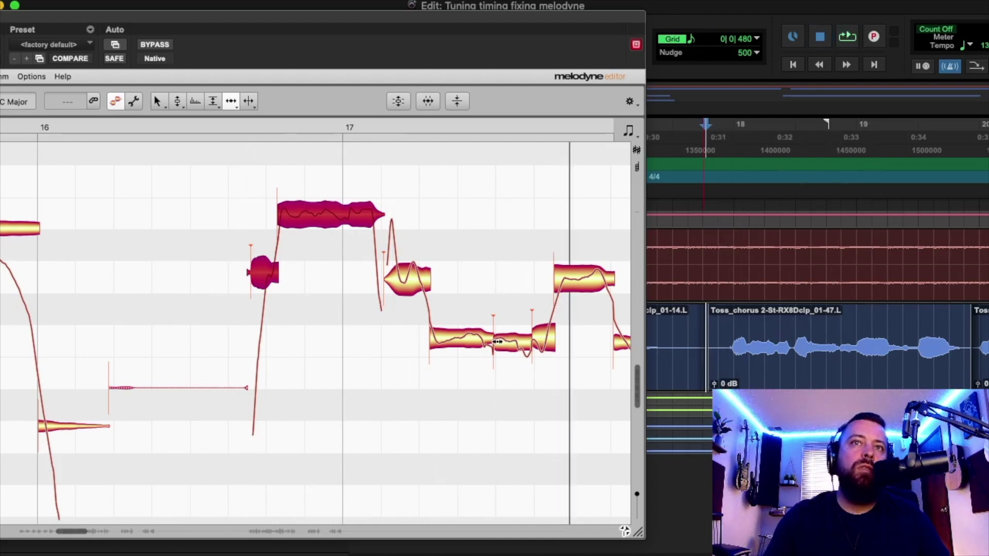
Step: Nudge the starts of the two short C 3 notes between bars 17 and 18 slightly later and play through the phrase
left_click(496, 340)
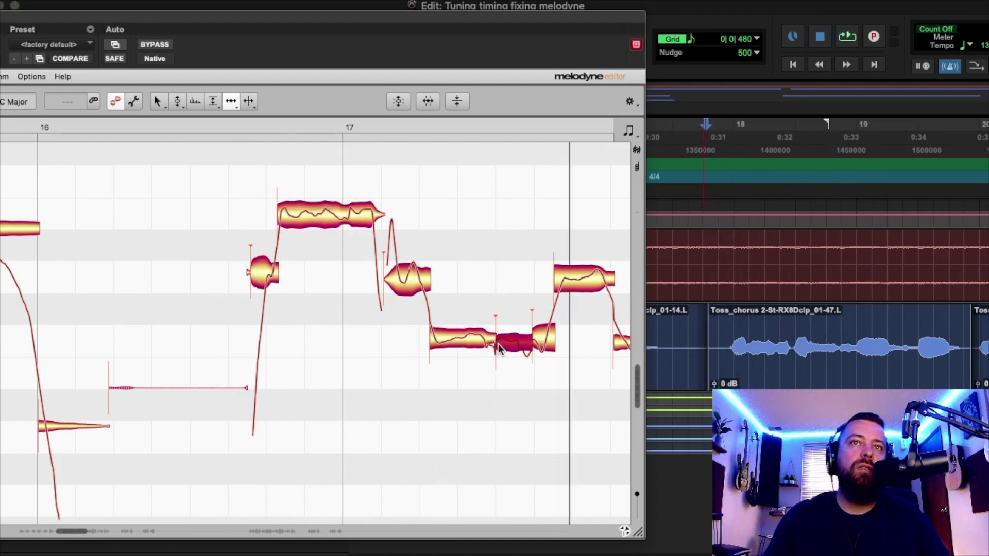
key("space")
left_click(534, 338)
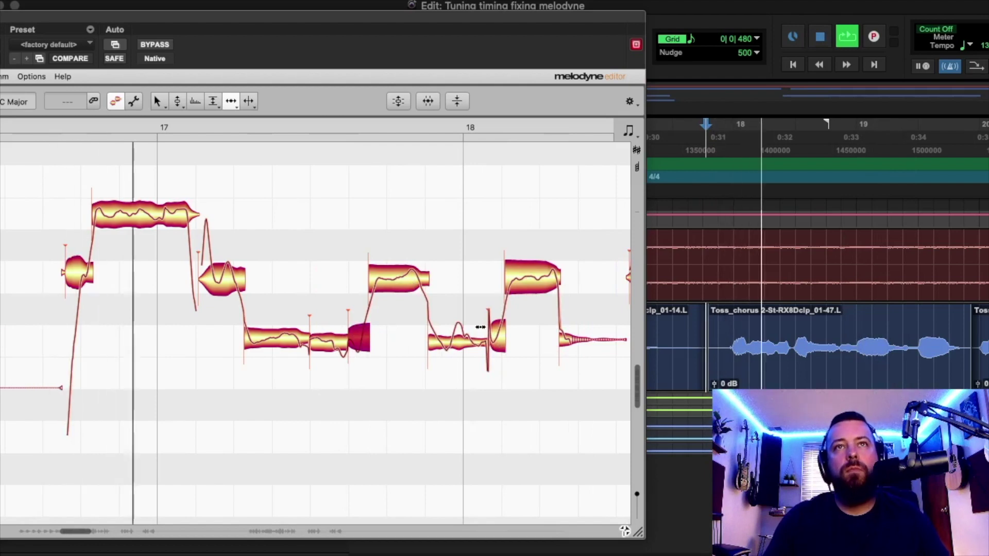
left_click(510, 278)
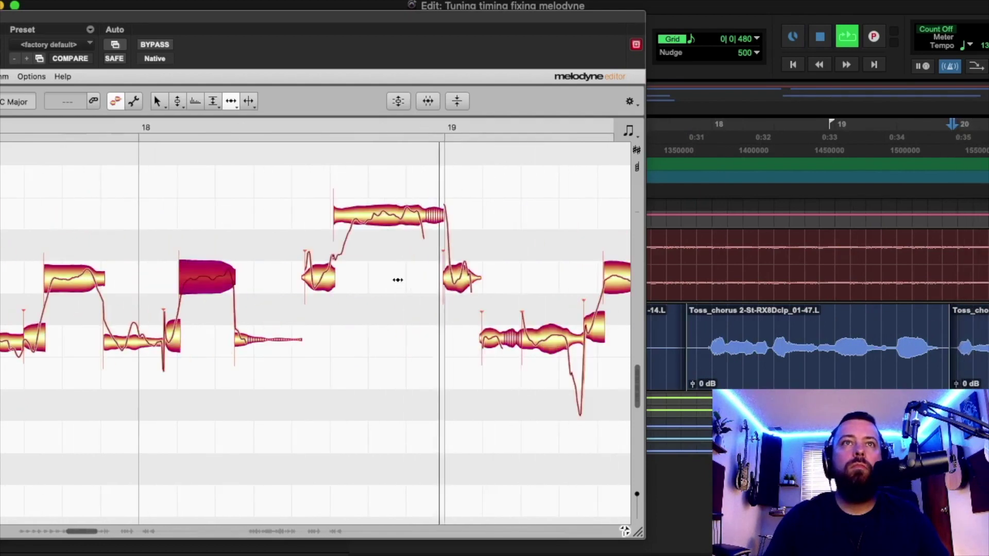
key("space")
key("space")
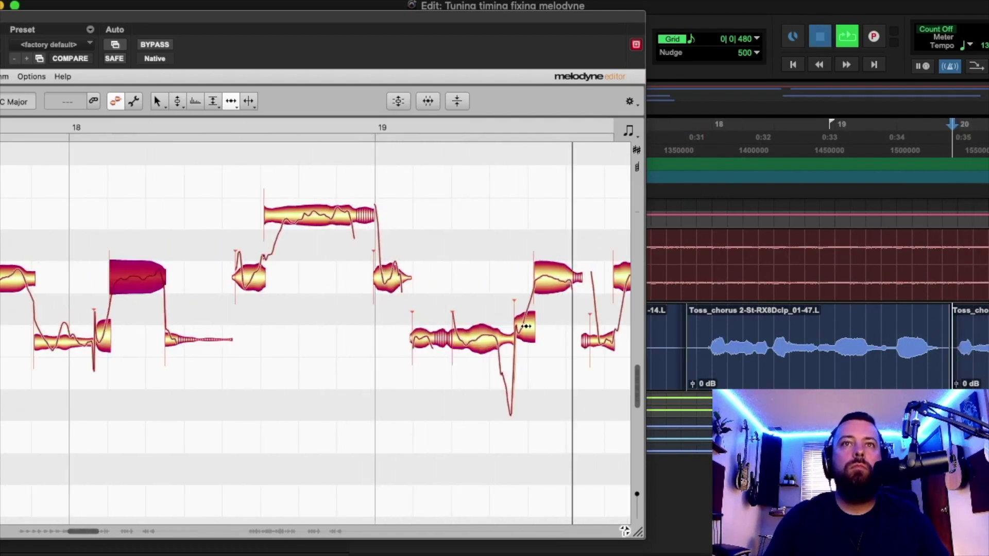
Step: Move the starts of the short note near C 3 and the following D 3 note after bar 19 slightly later and play the result
key("space")
left_click_drag(513, 326, 520, 324)
left_click_drag(536, 282, 536, 278)
key("space")
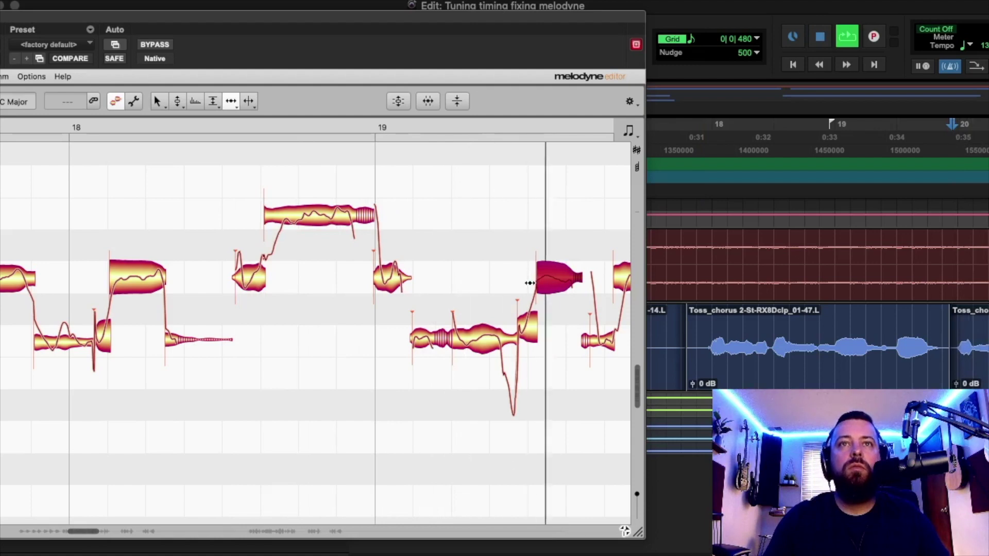
key("space")
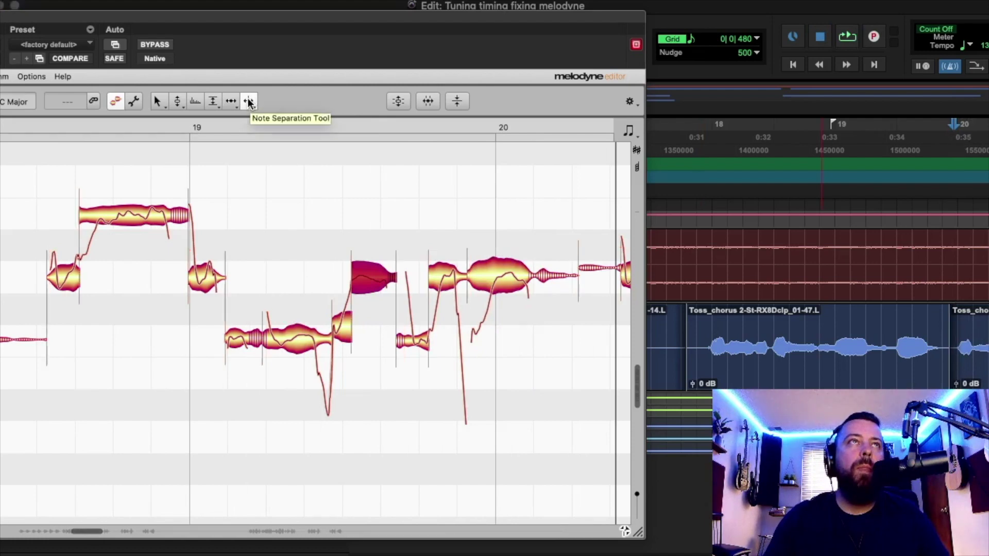
Step: Switch to the main tool and review the variants of the pitch, formant, amplitude and time tools
left_click(158, 102)
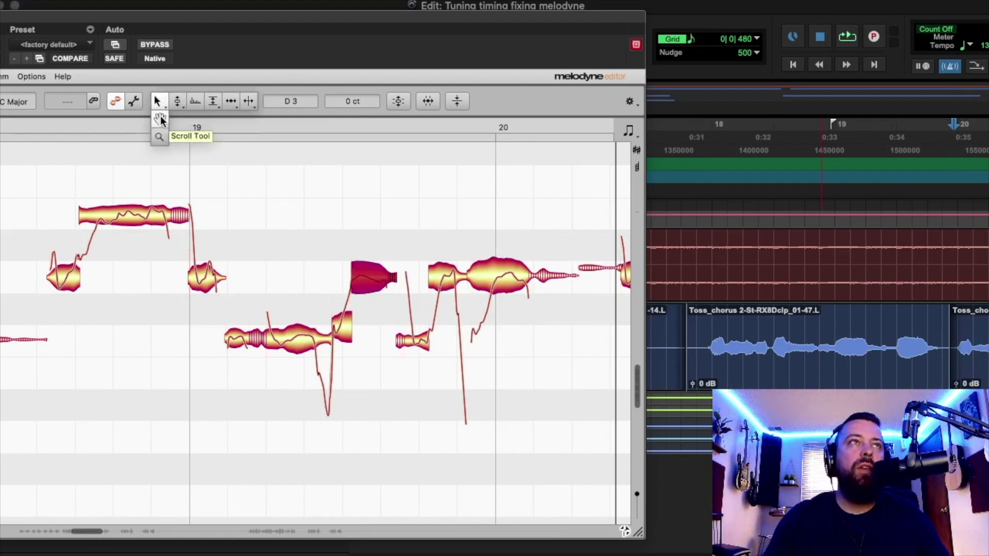
mouse_move(177, 101)
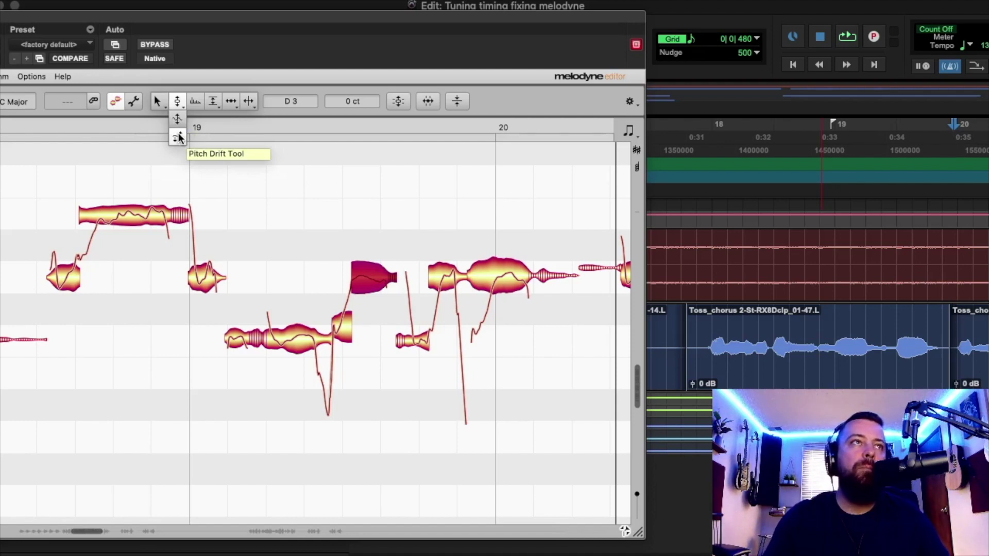
left_click_drag(179, 137, 194, 102)
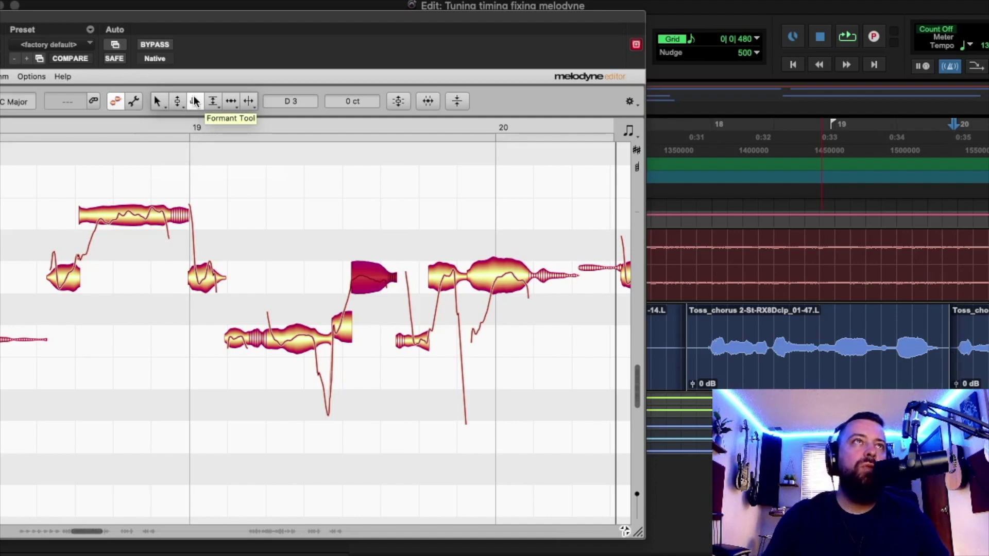
left_click(214, 102)
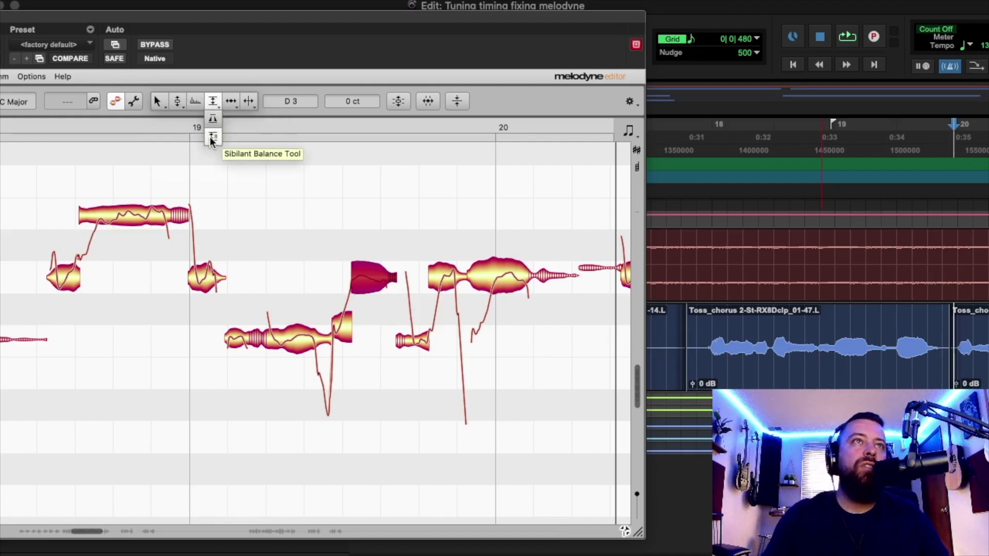
left_click(222, 103)
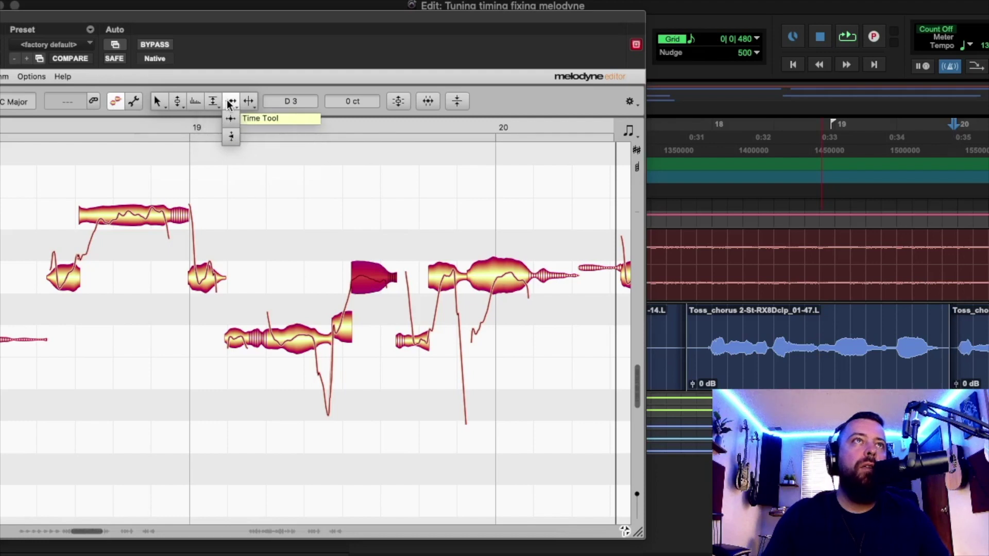
left_click(211, 101)
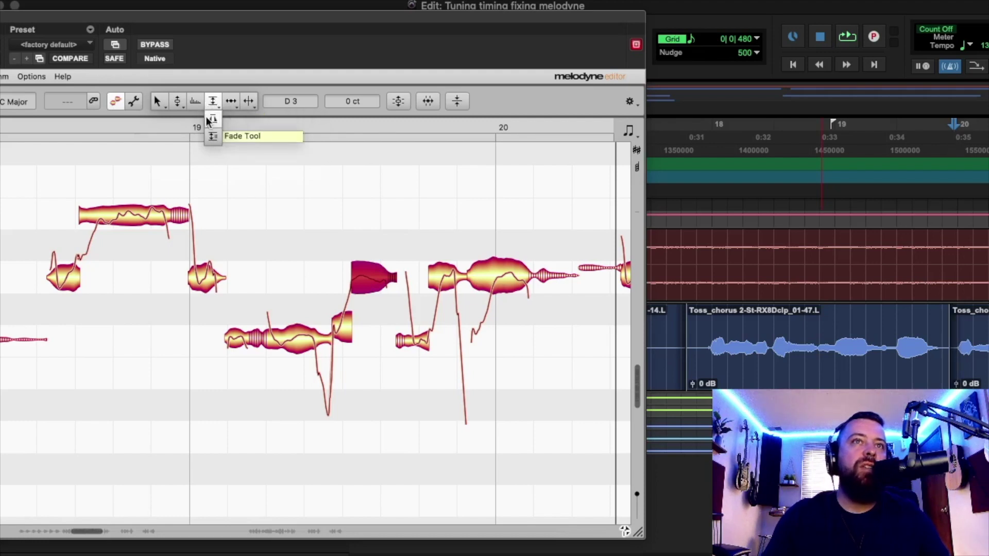
left_click(231, 102)
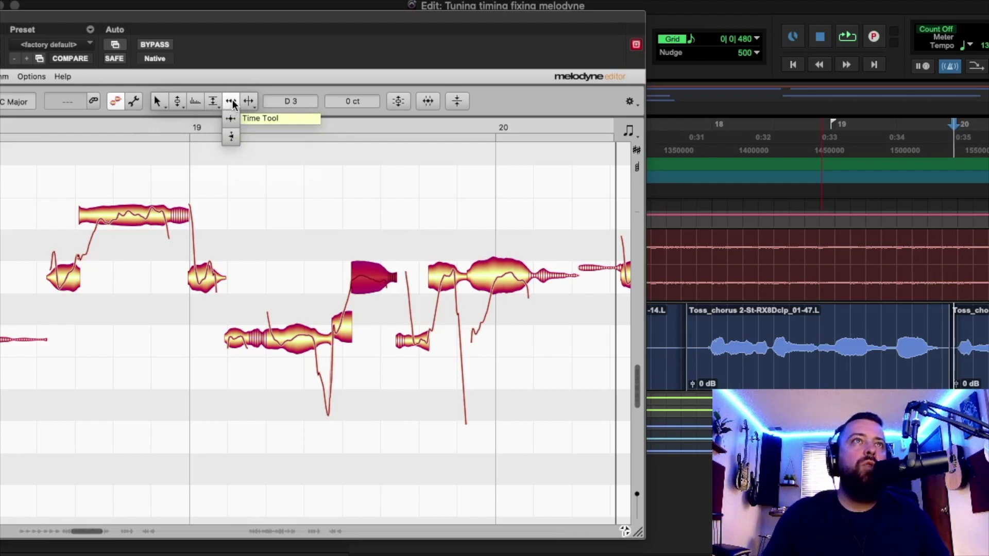
Step: Raise the attack speed of the short D note at bar 19 to 72% with the Attack Speed tool and play the phrase
left_click(231, 138)
key("space")
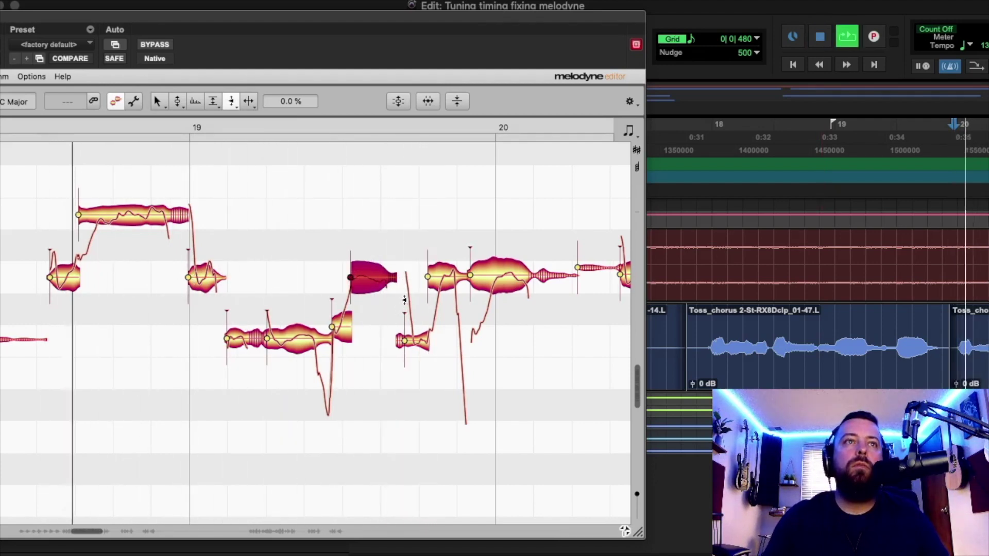
left_click(209, 272)
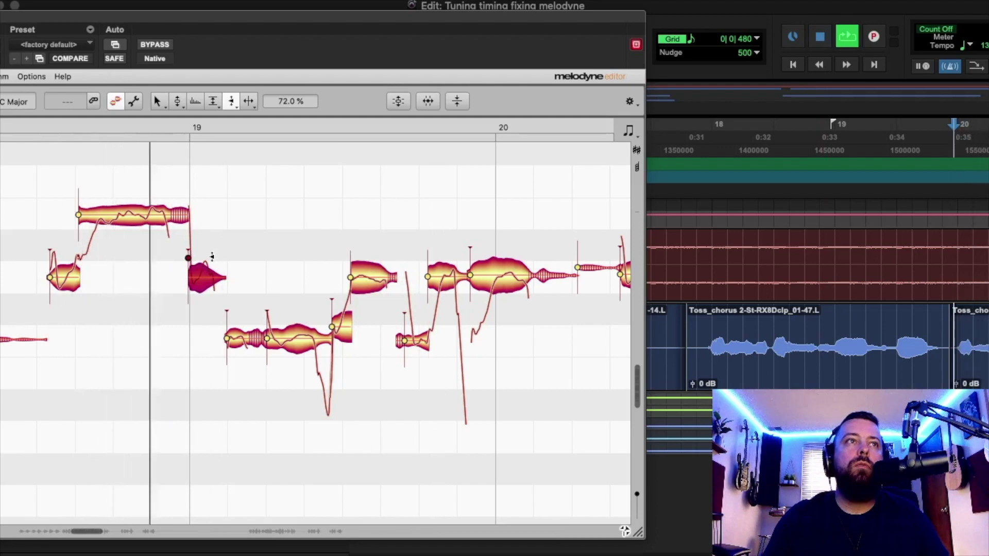
key("space")
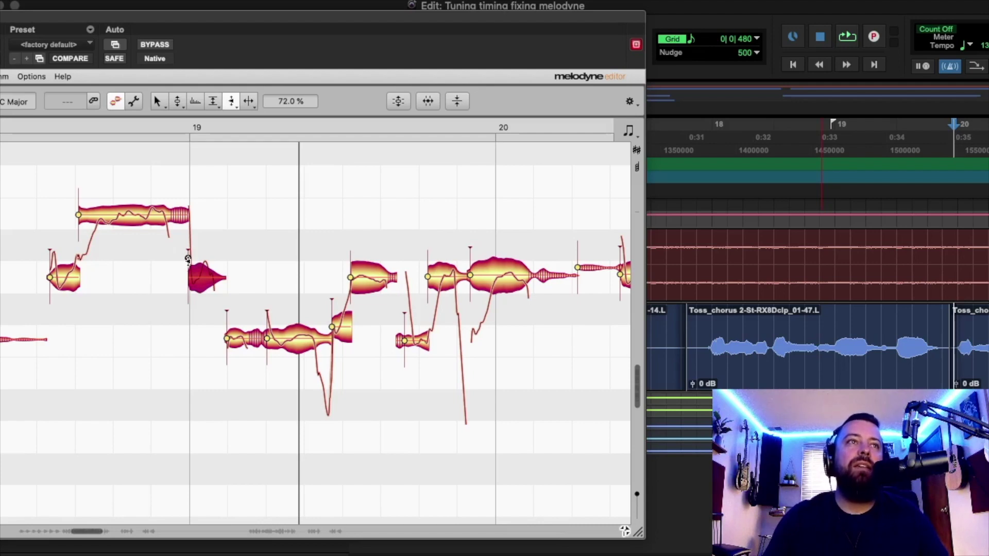
key("space")
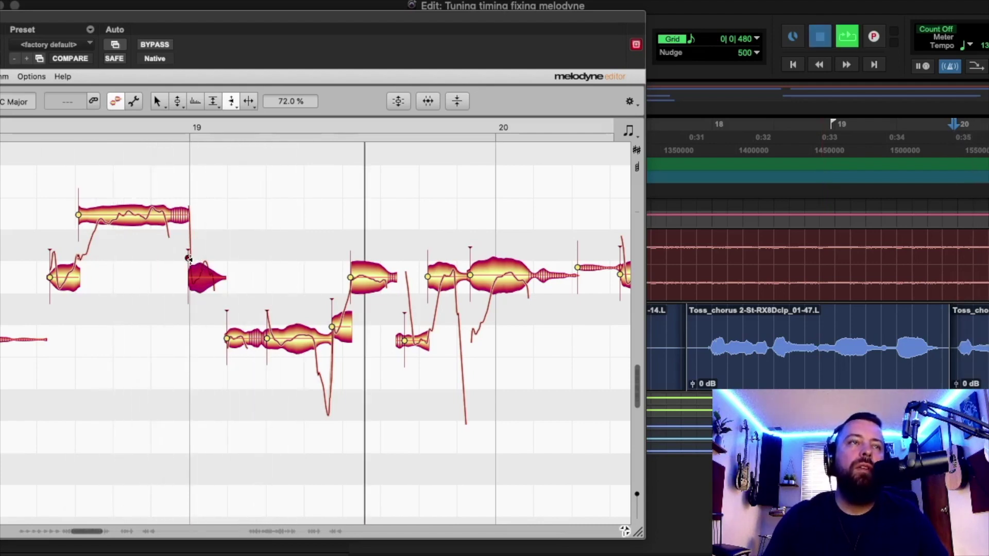
key("space")
Step: Lower the attack speed of the D note at bar 19 to 53%, -14% and finally -16%, playing the phrase to compare
left_click_drag(188, 258, 188, 261)
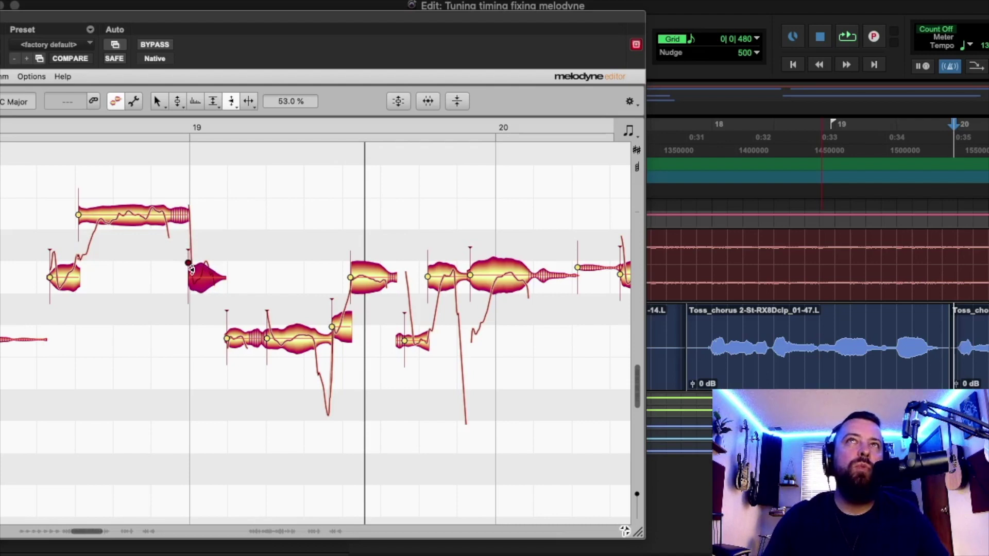
left_click_drag(190, 270, 189, 265)
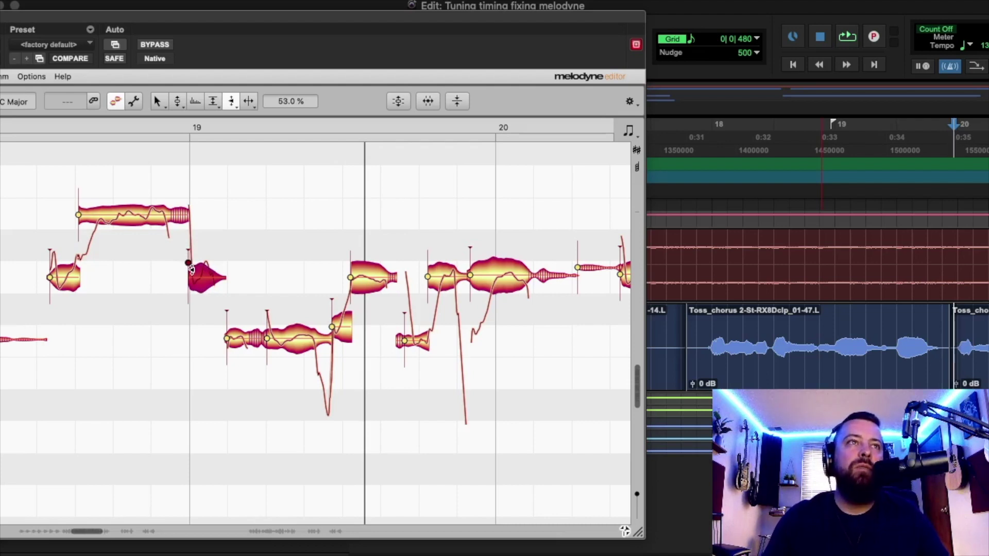
key("space")
left_click_drag(189, 265, 189, 279)
key("space")
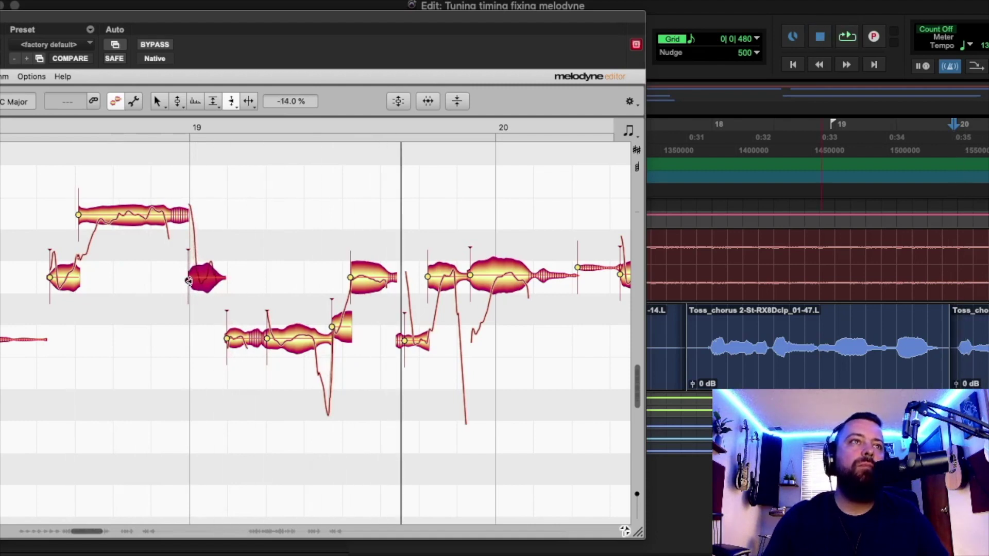
key("space")
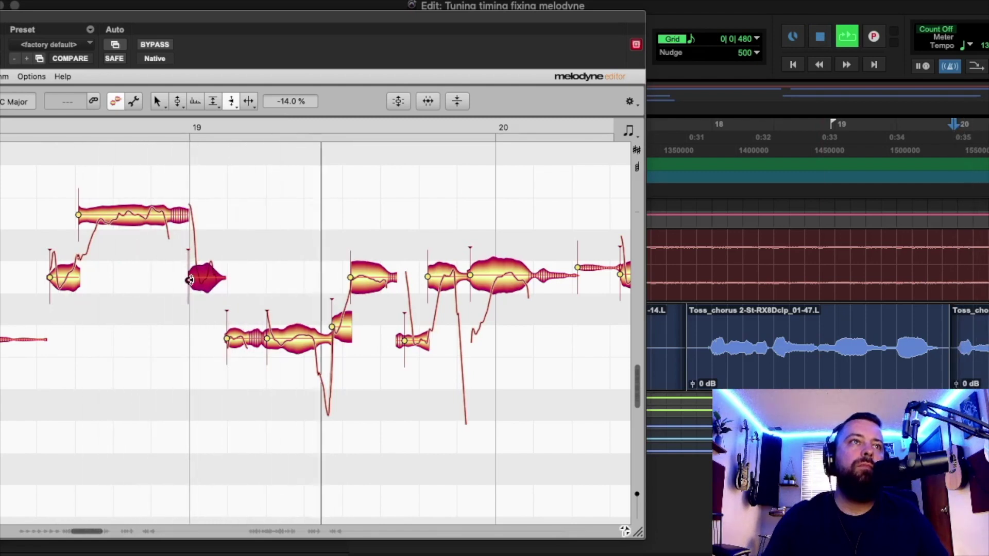
key("space")
left_click_drag(189, 280, 198, 278)
key("space")
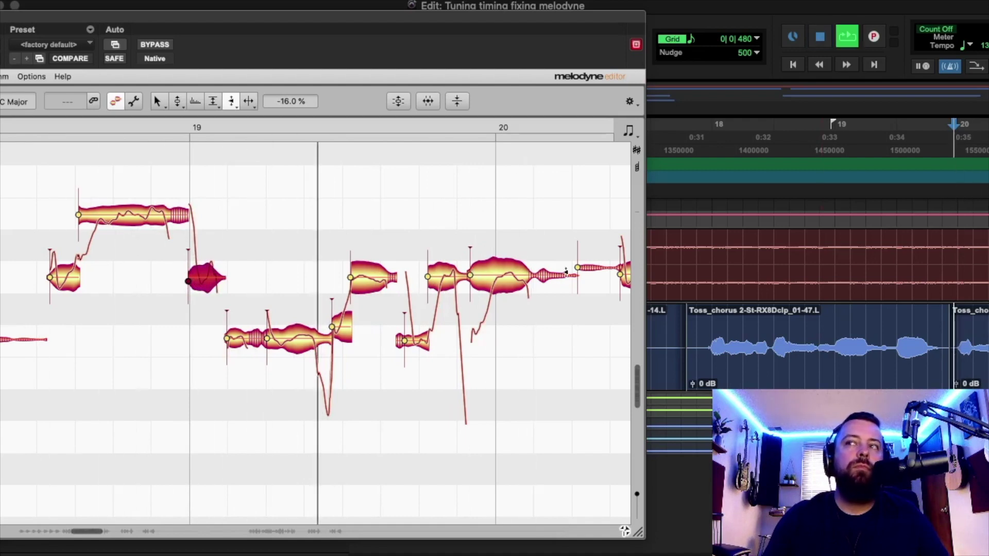
key("space")
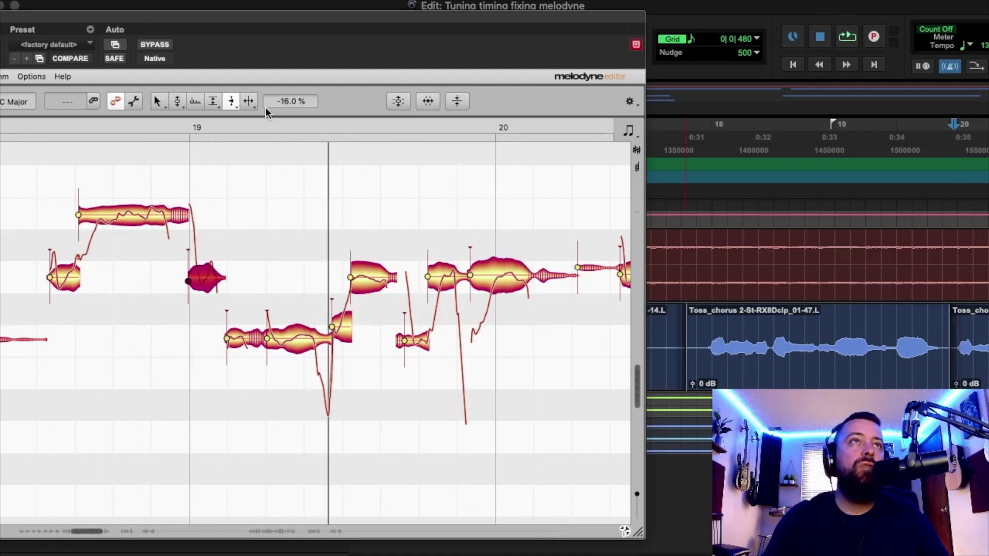
Step: Split the long D note just before bar 20 with the Note Separation tool and close the Melodyne window
left_click(250, 102)
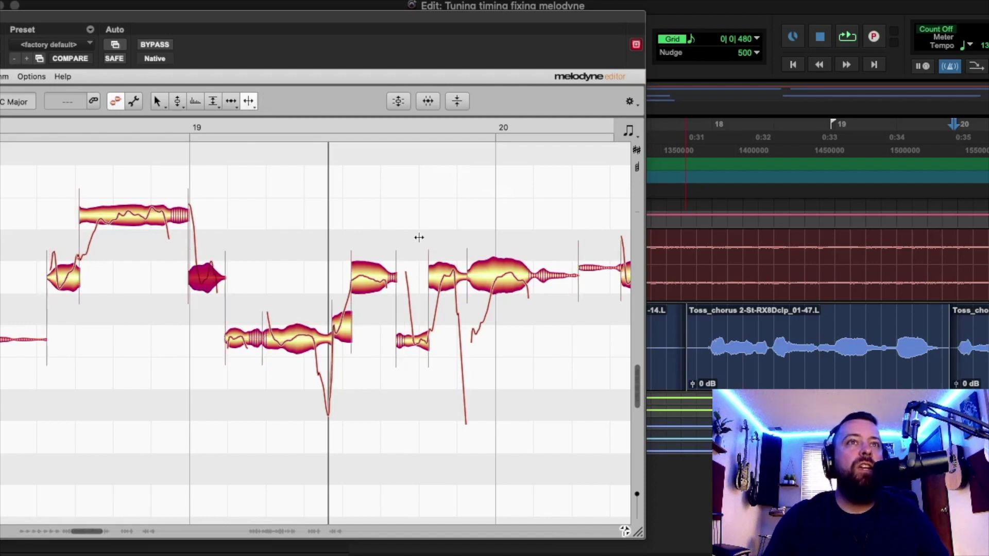
left_click(490, 273)
left_click(491, 273)
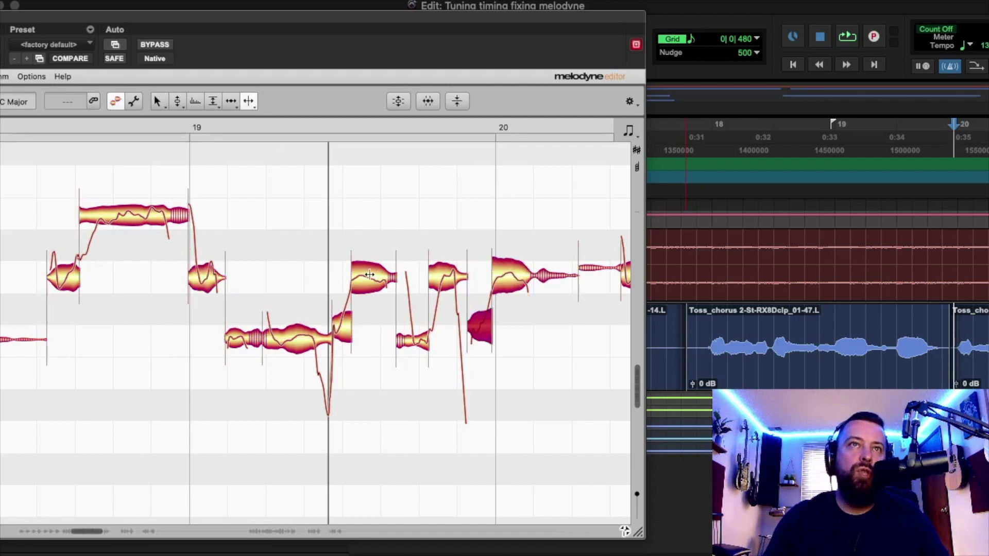
left_click_drag(29, 18, 186, 19)
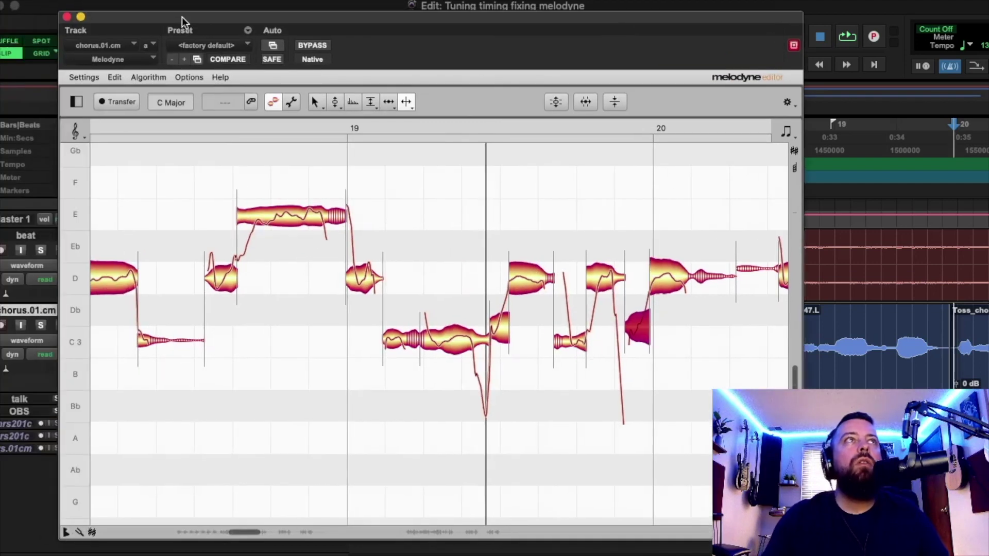
left_click(66, 17)
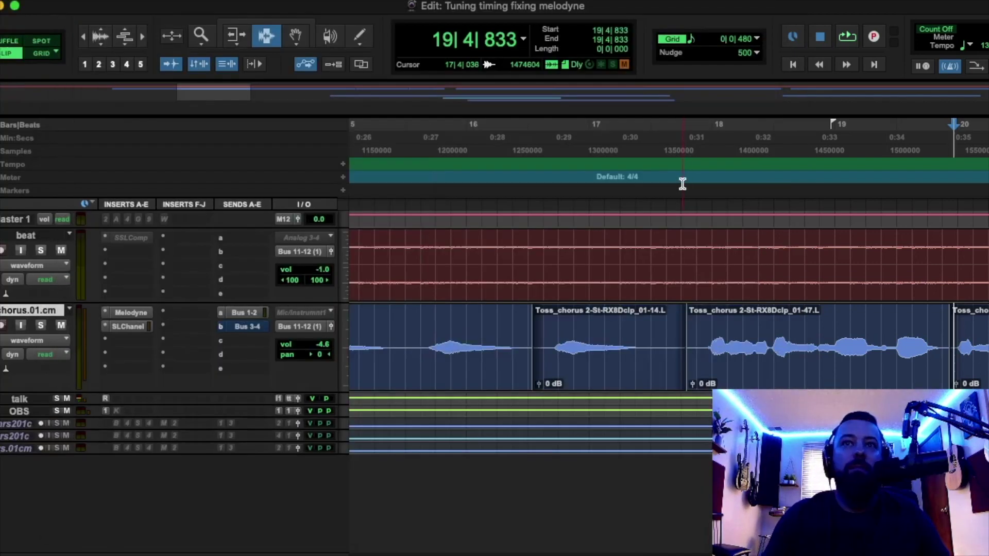